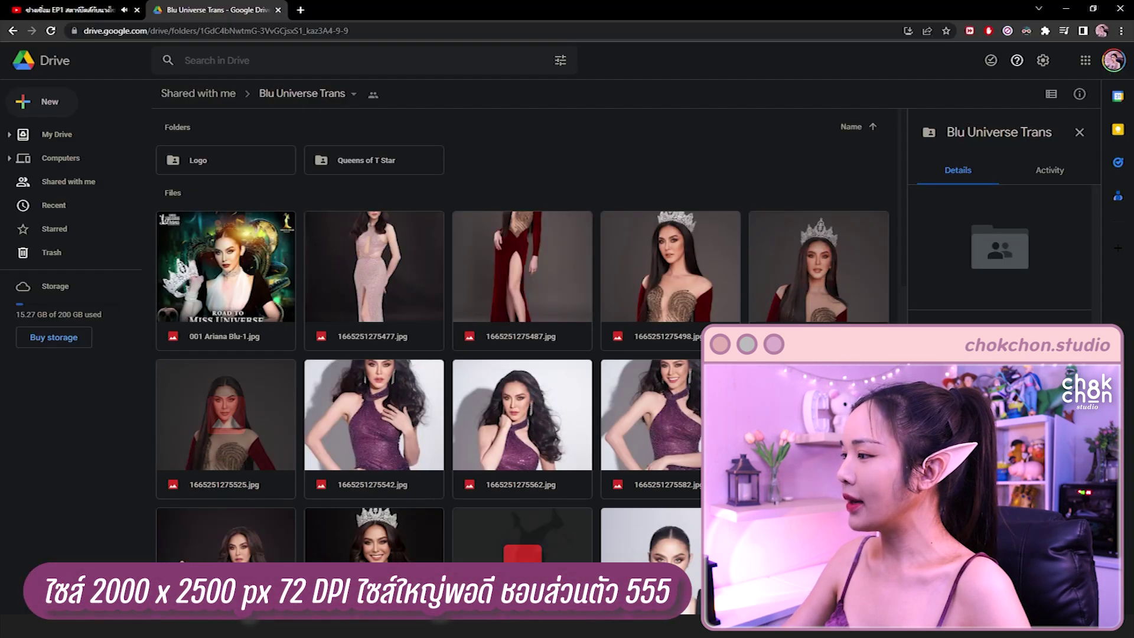
Preview the red velvet gown portrait in the Blu Universe Trans Drive folder.
double_click(239, 363)
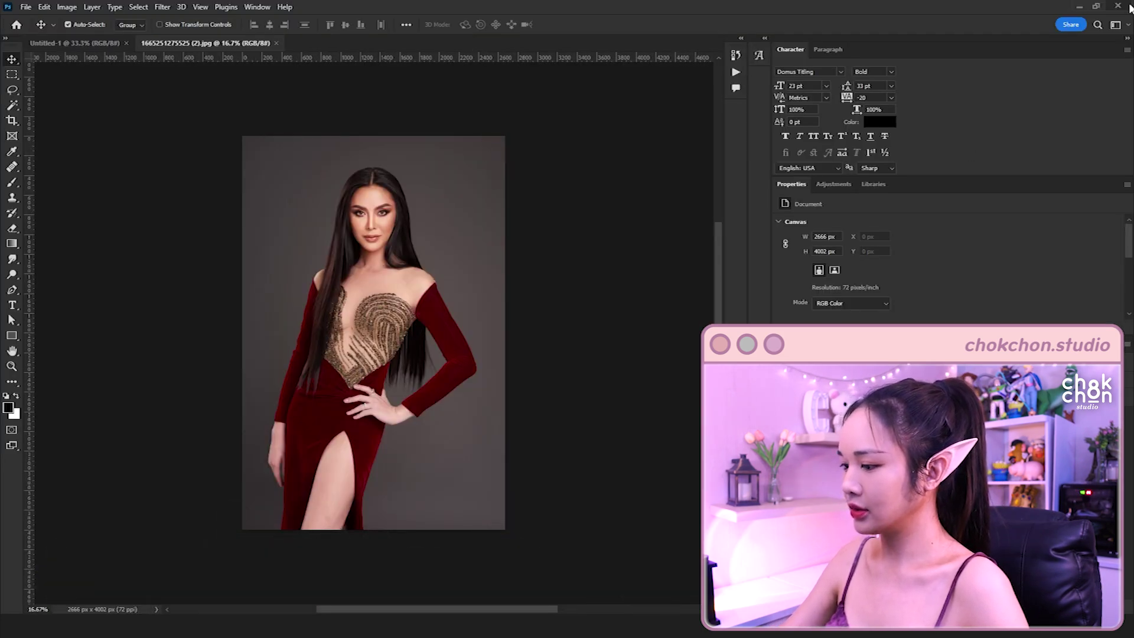
Auto-select the woman with Select > Subject and inspect her hair edges around the image.
left_click(138, 6)
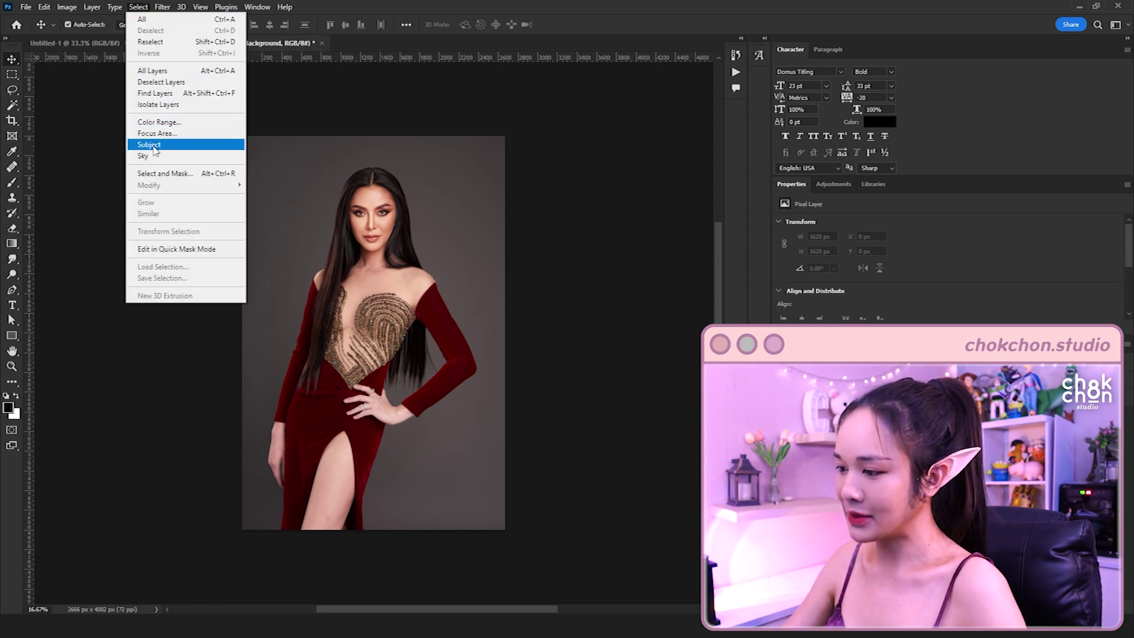
left_click(149, 145)
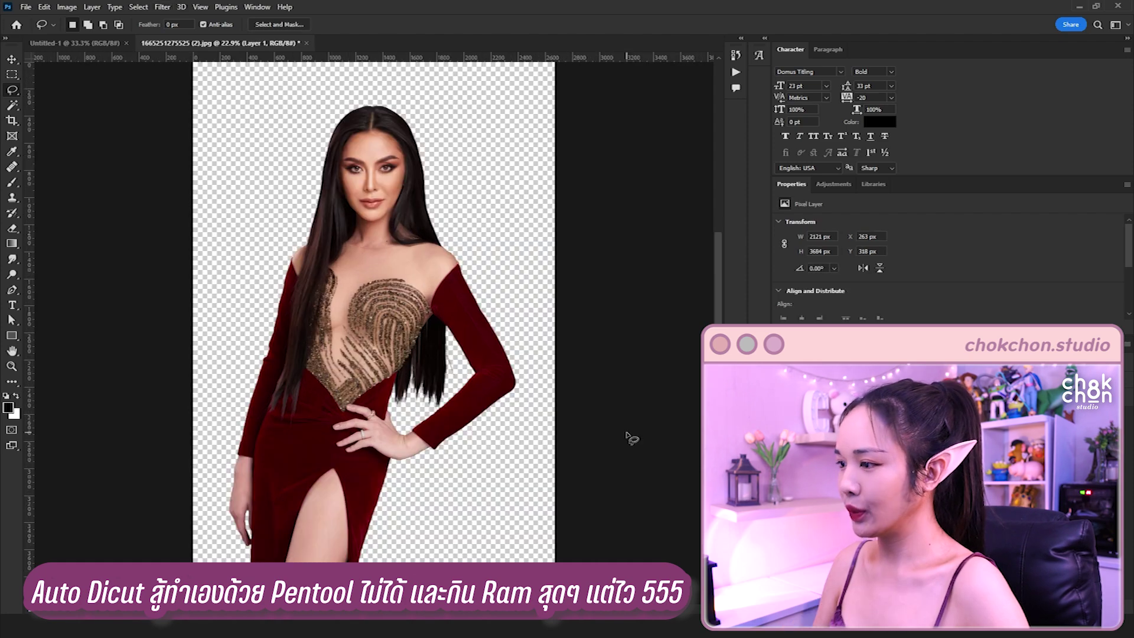
scroll(629, 437, "up", 5)
scroll(631, 438, "down", 1)
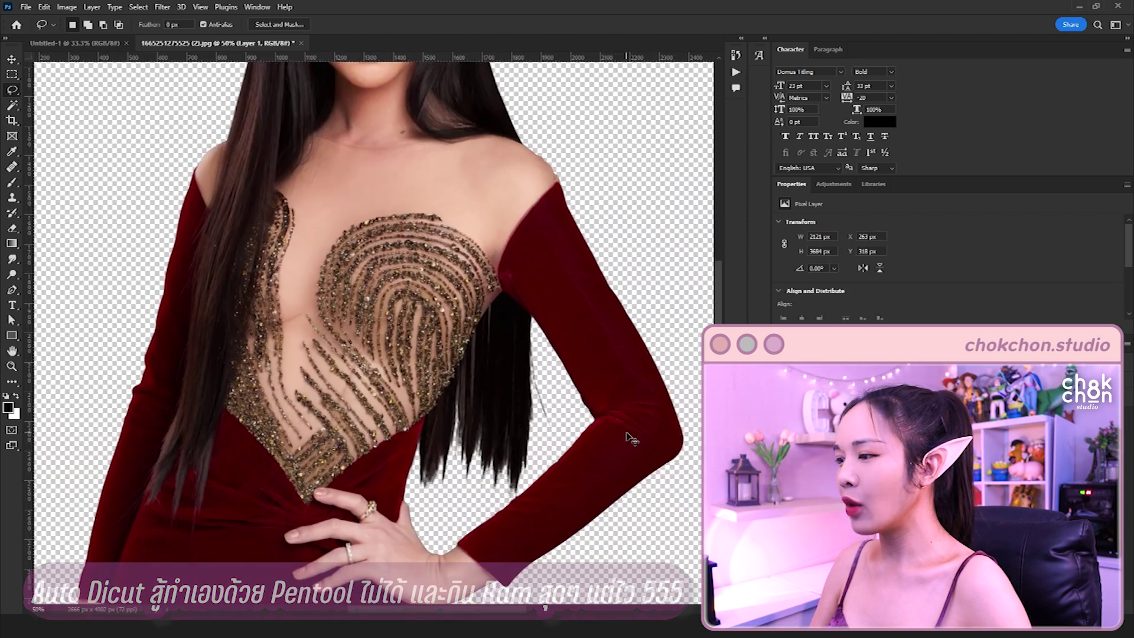
scroll(631, 438, "down", 1)
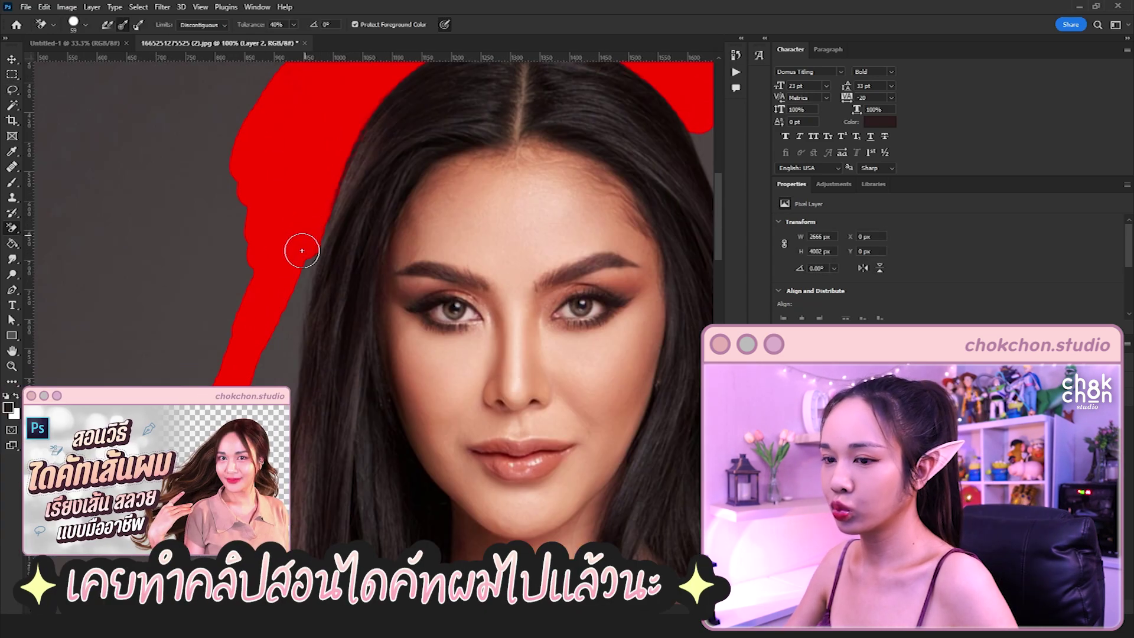
scroll(180, 306, "down", 5)
scroll(402, 225, "right", 7)
scroll(354, 230, "down", 10)
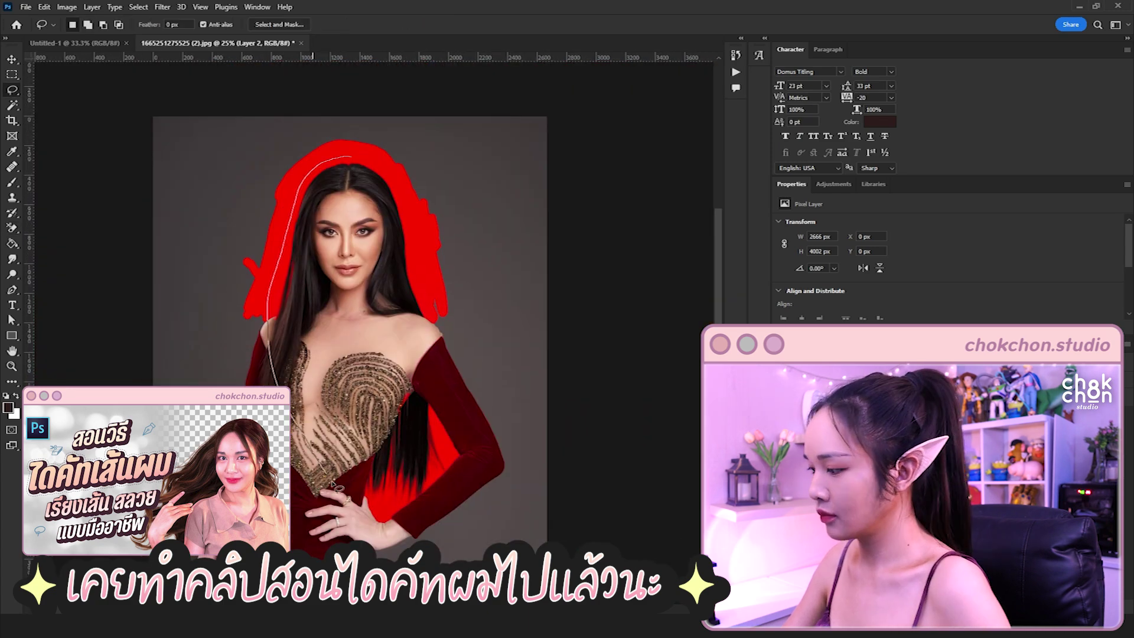
scroll(121, 286, "up", 3)
scroll(350, 212, "right", 7)
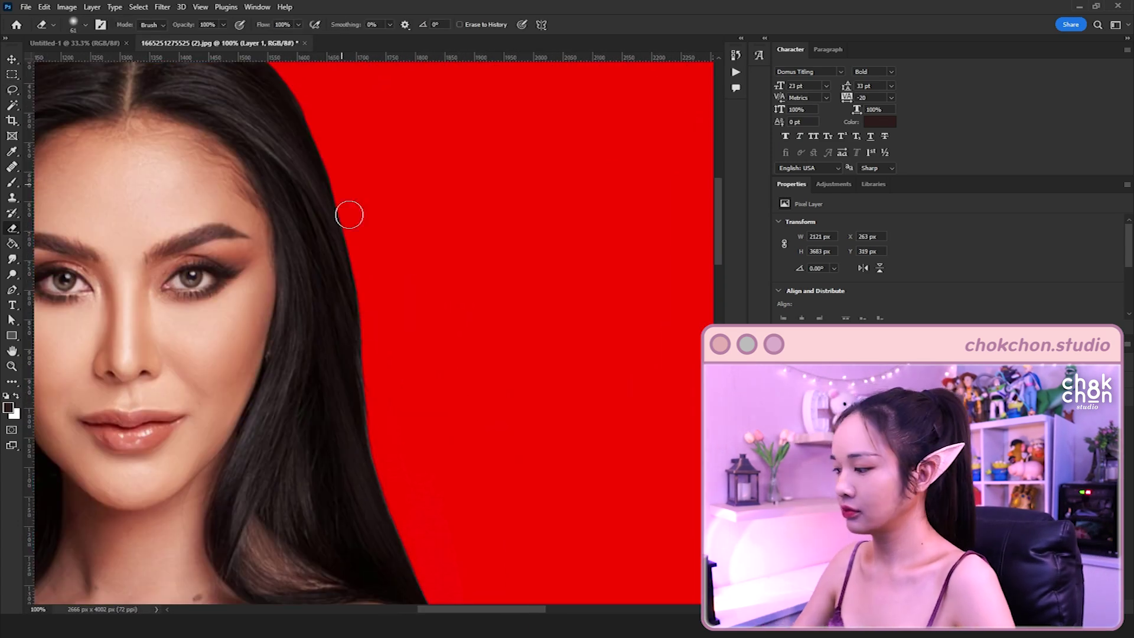
scroll(285, 249, "down", 10)
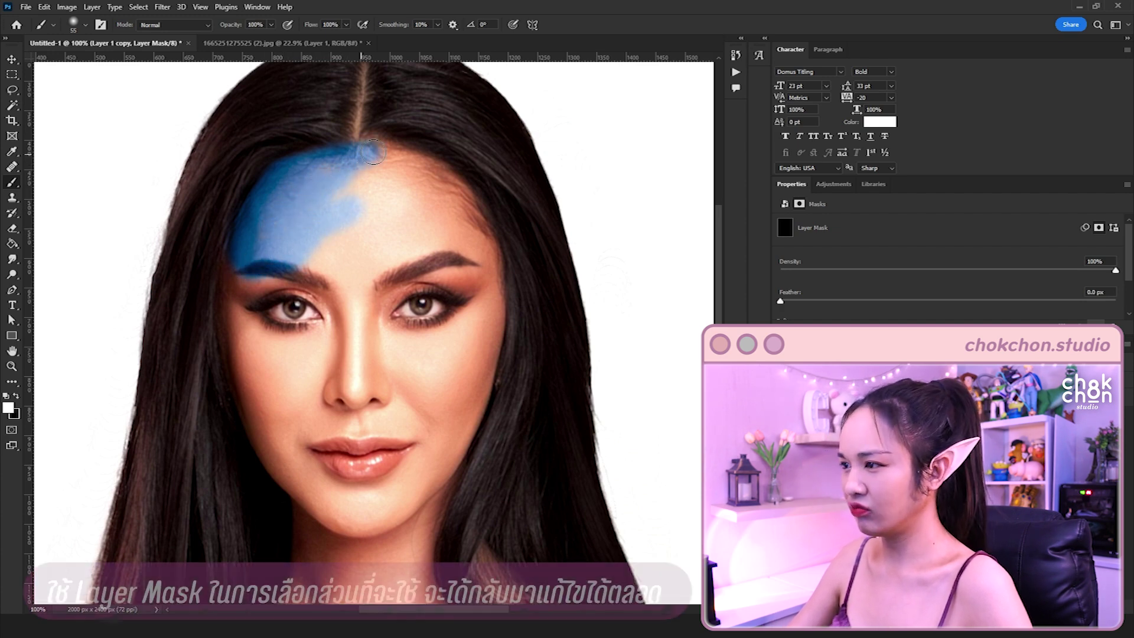
Mask blue skin over her forehead, nose and whole face, then enlarge the pasted eyes.
mouse_move(362, 155)
left_mouse_down()
mouse_move(356, 257)
mouse_move(449, 331)
left_mouse_up()
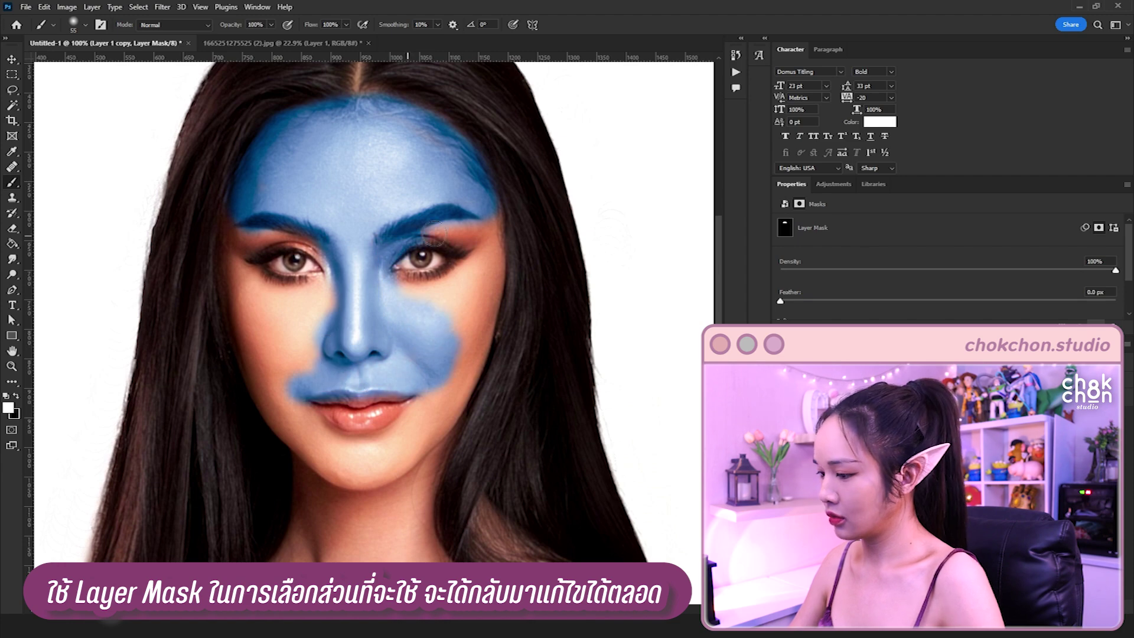
right_click(413, 298)
mouse_move(248, 266)
left_mouse_down()
mouse_move(266, 366)
mouse_move(459, 402)
mouse_move(414, 472)
mouse_move(563, 440)
left_mouse_up()
scroll(460, 402, "down", 3)
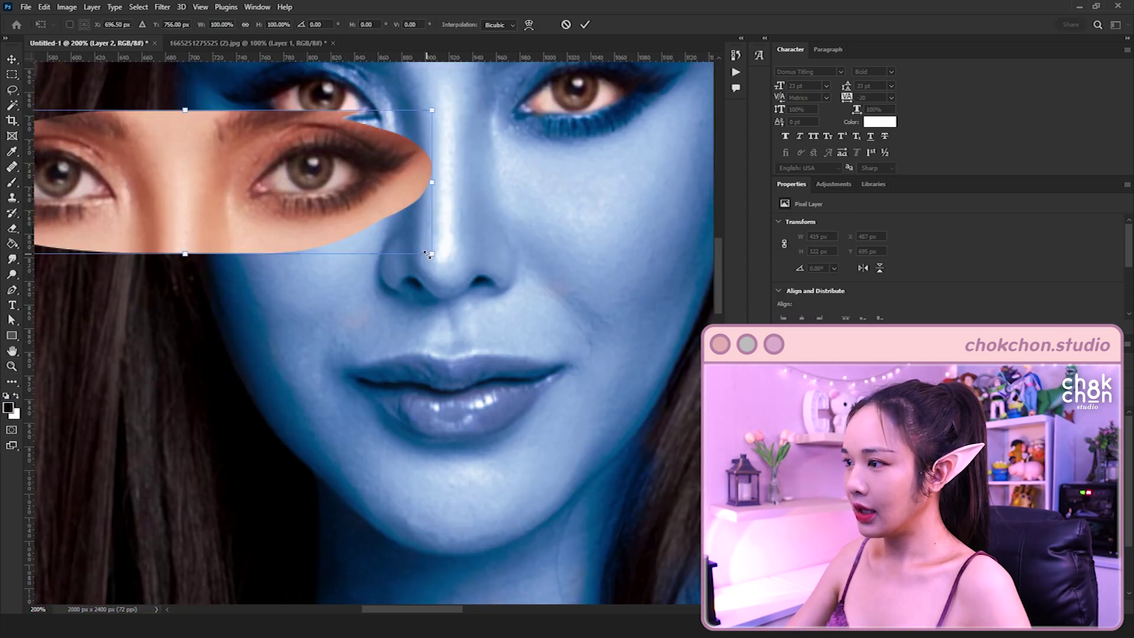
left_click_drag(437, 249, 648, 367)
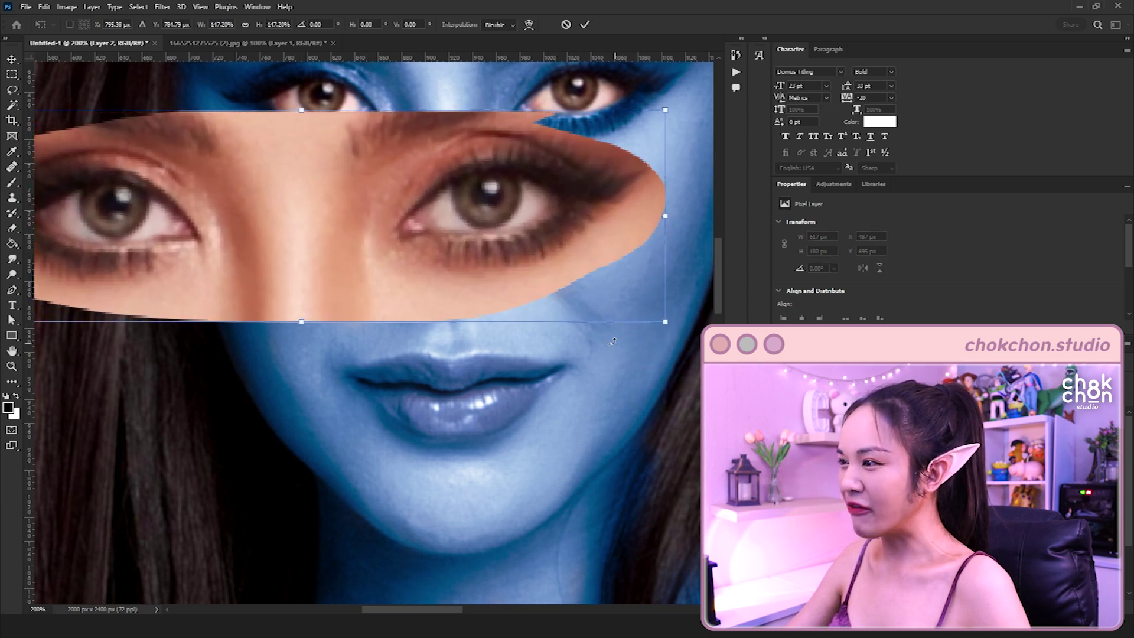
Position the eyes image, mask in the first eye and place the second eye.
mouse_move(501, 235)
left_mouse_down()
mouse_move(436, 312)
mouse_move(497, 293)
left_mouse_up()
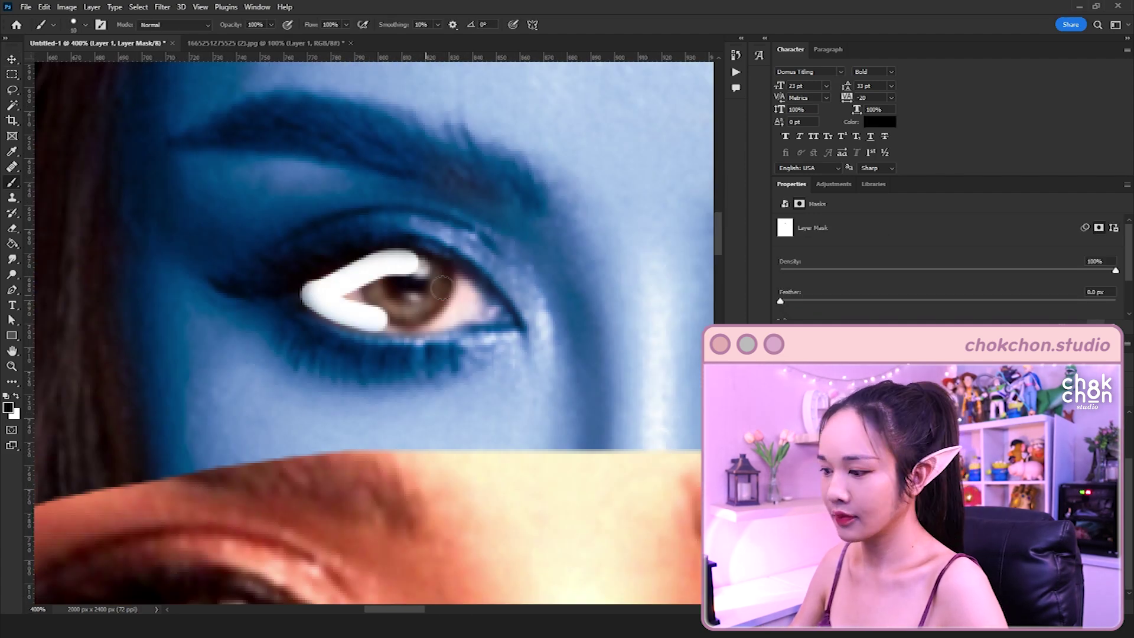
left_click_drag(419, 255, 375, 284)
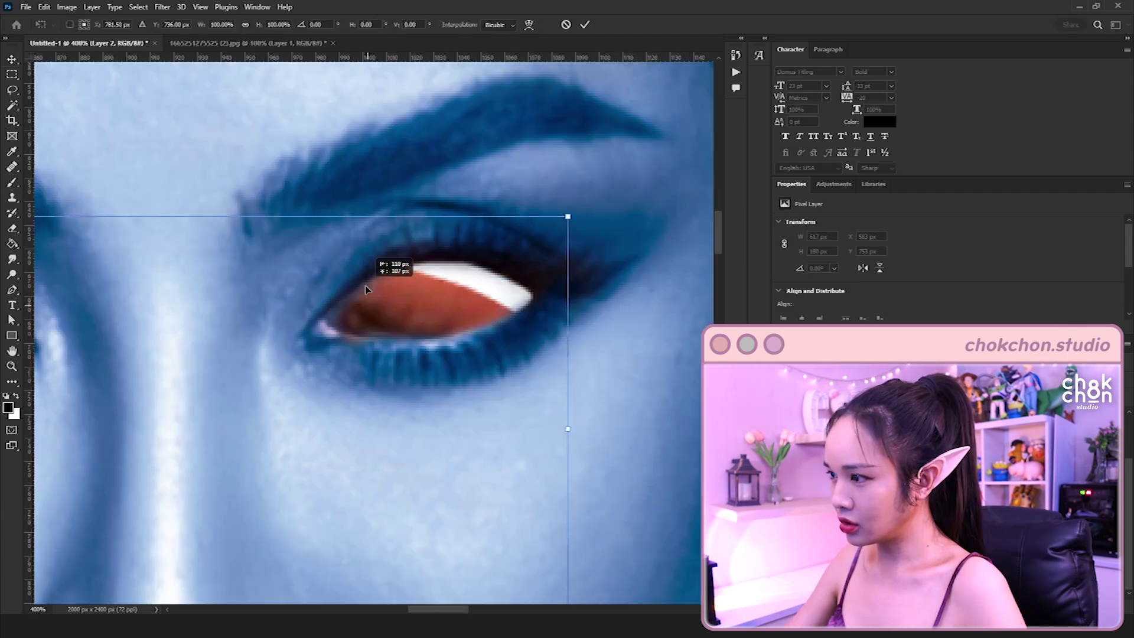
mouse_move(369, 280)
left_mouse_down()
mouse_move(451, 208)
mouse_move(539, 182)
mouse_move(580, 189)
mouse_move(576, 210)
left_mouse_up()
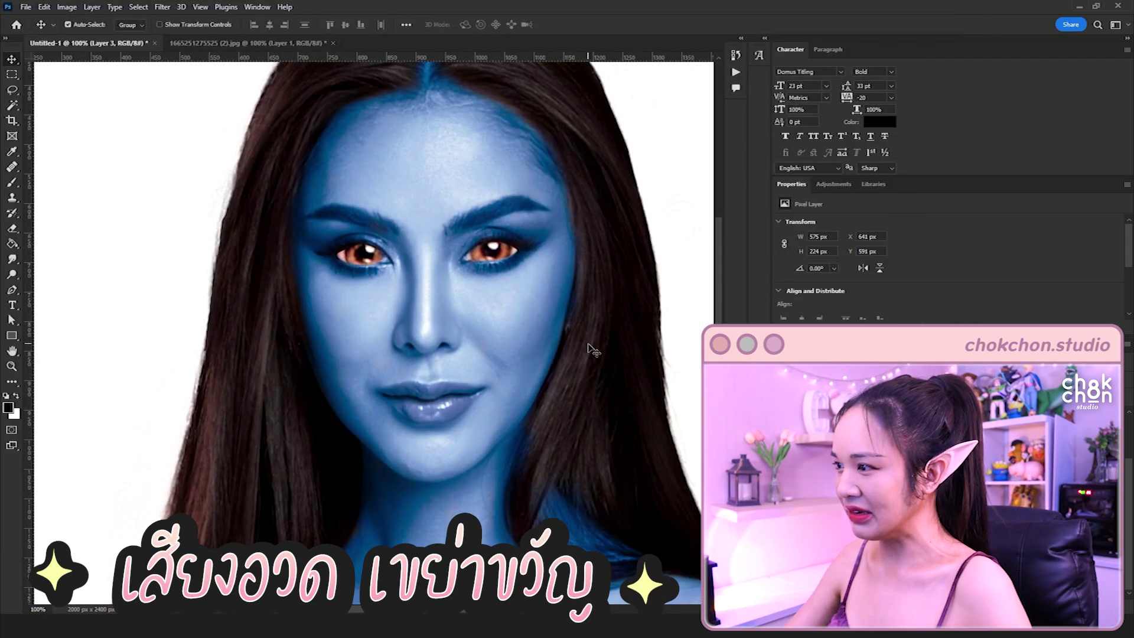
Shift the eyes toward yellow with Color Balance and reveal the pink lips.
left_click(67, 7)
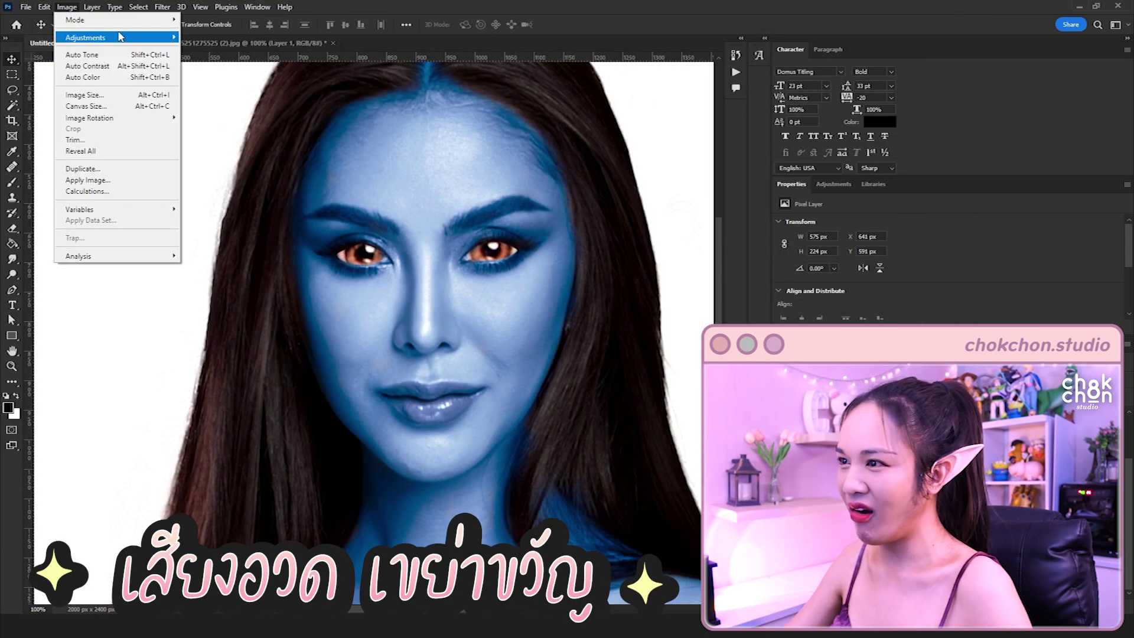
left_click(248, 112)
left_click_drag(783, 183, 771, 182)
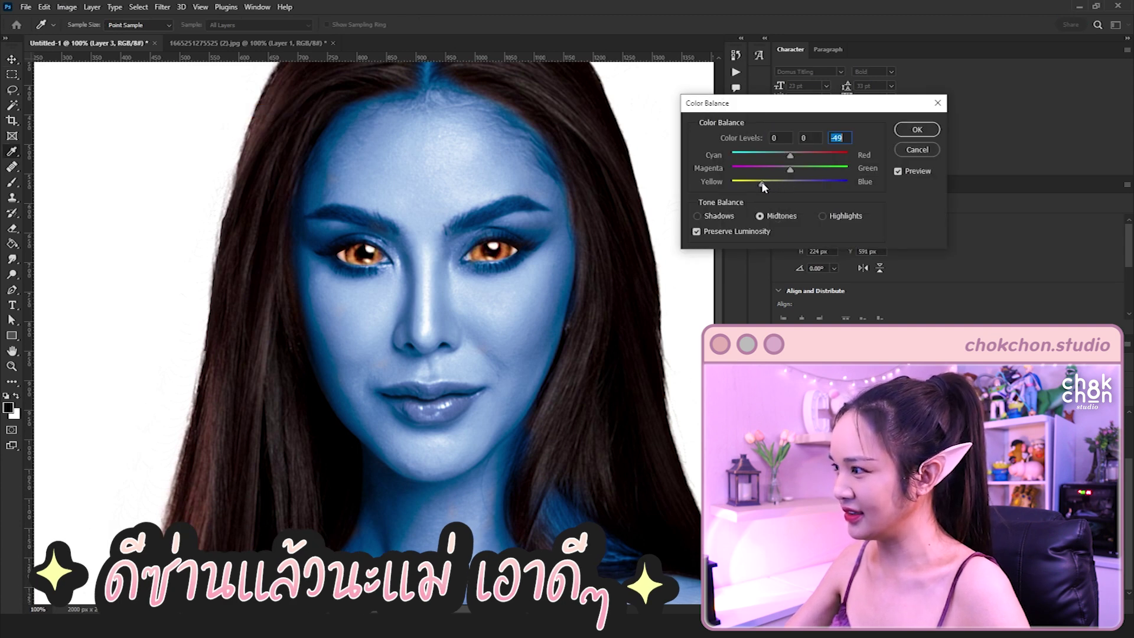
left_click(914, 130)
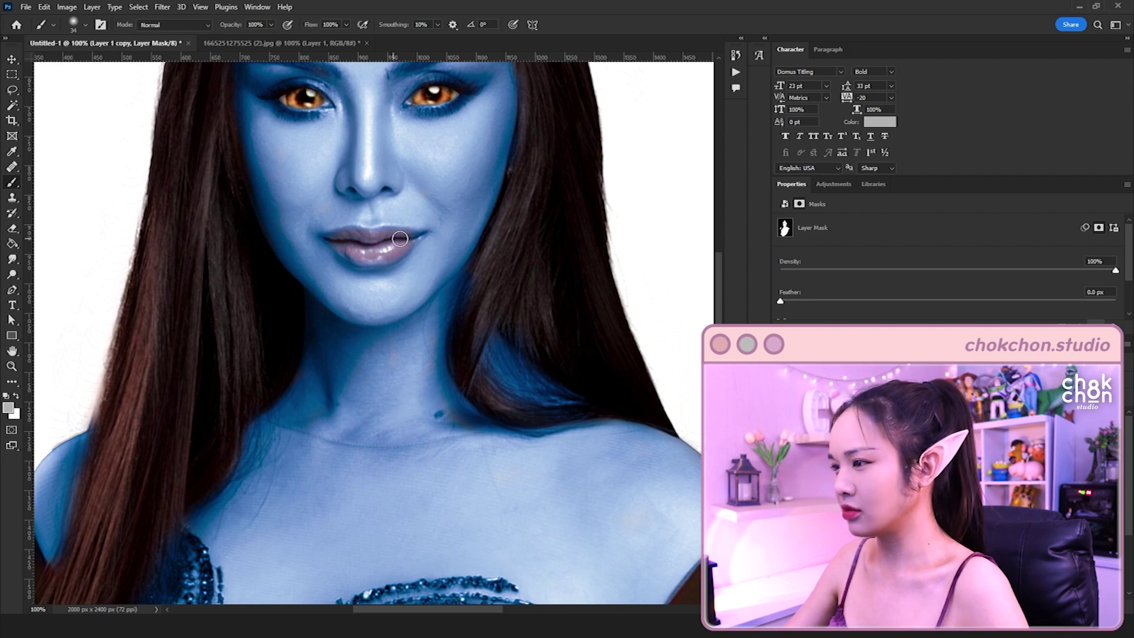
scroll(557, 262, "up", 2)
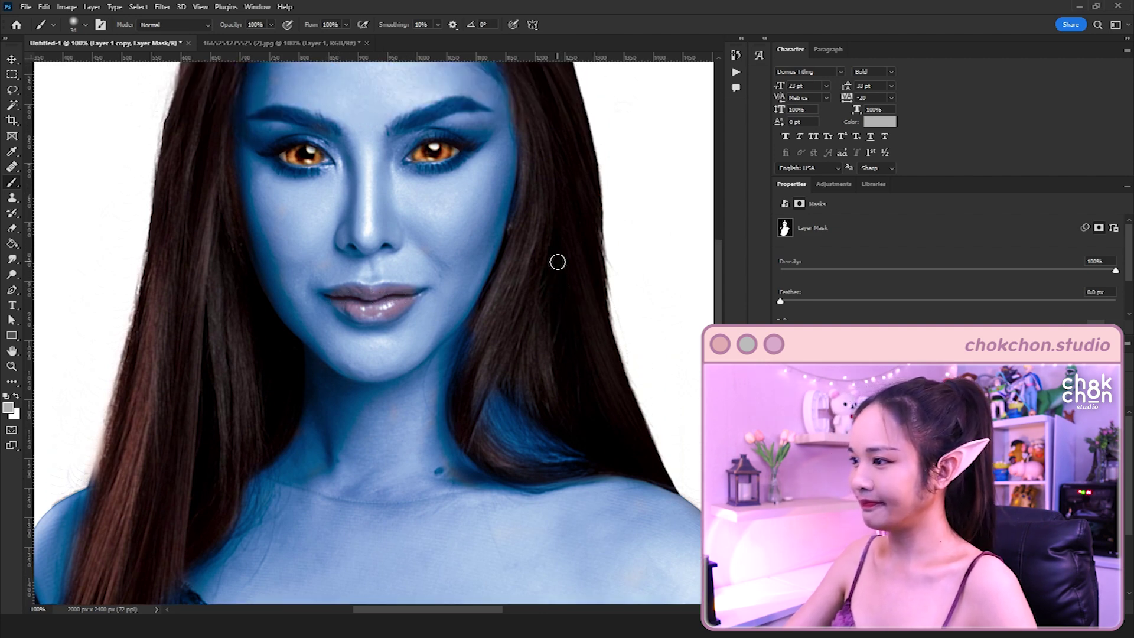
scroll(557, 261, "up", 2)
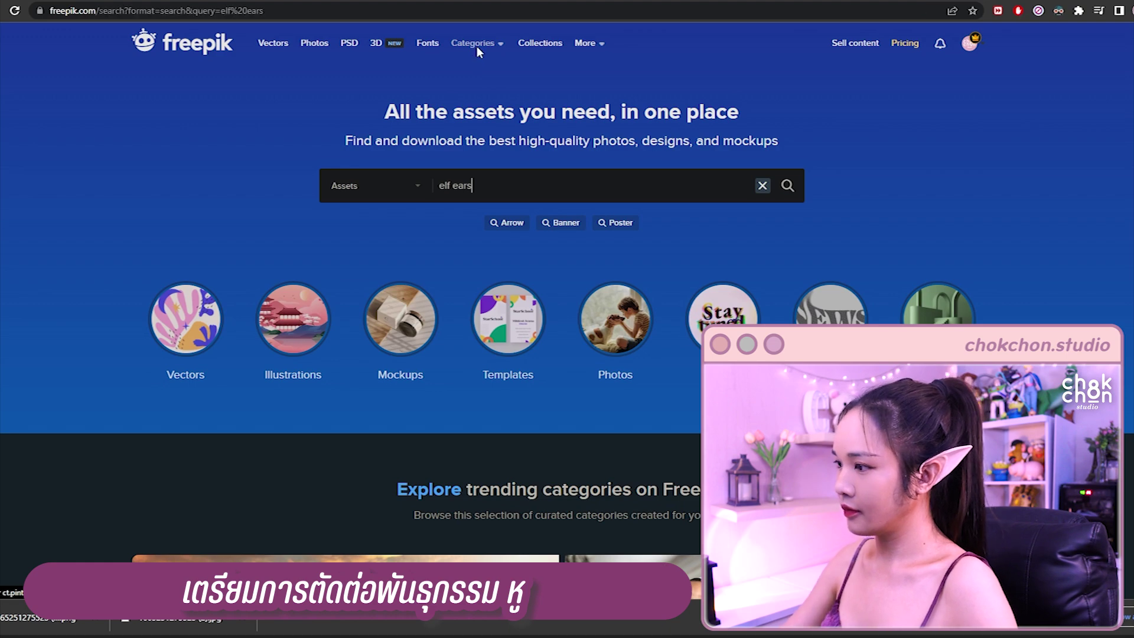
Search Freepik for 'elf ears', browse results and open the big-eared creepy man portrait.
key("Return")
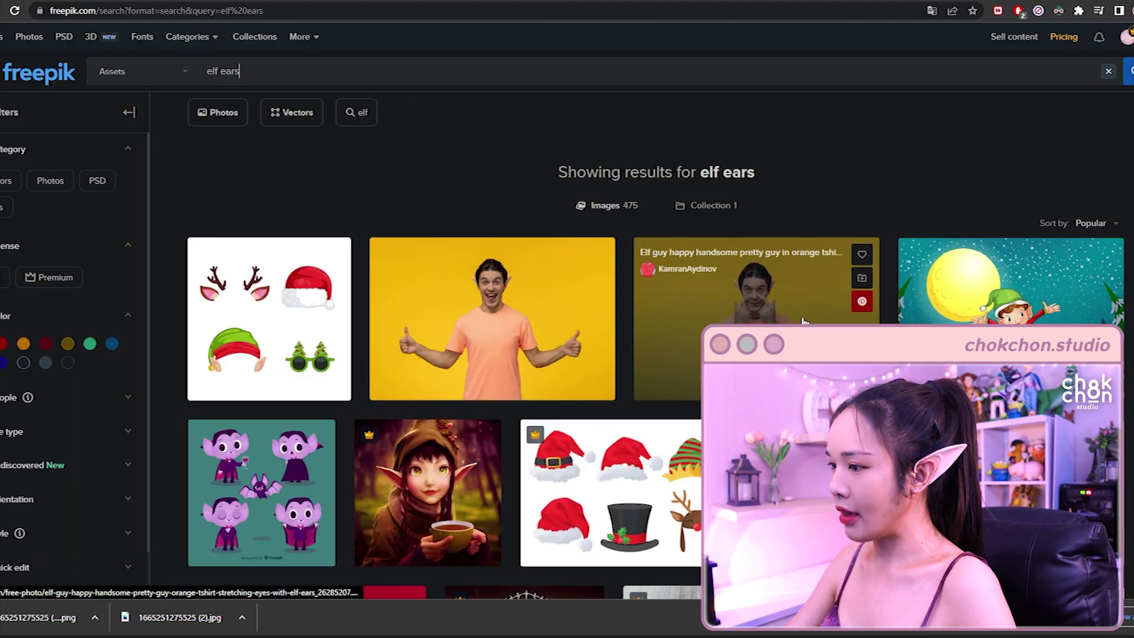
scroll(803, 321, "down", 5)
left_click(567, 274)
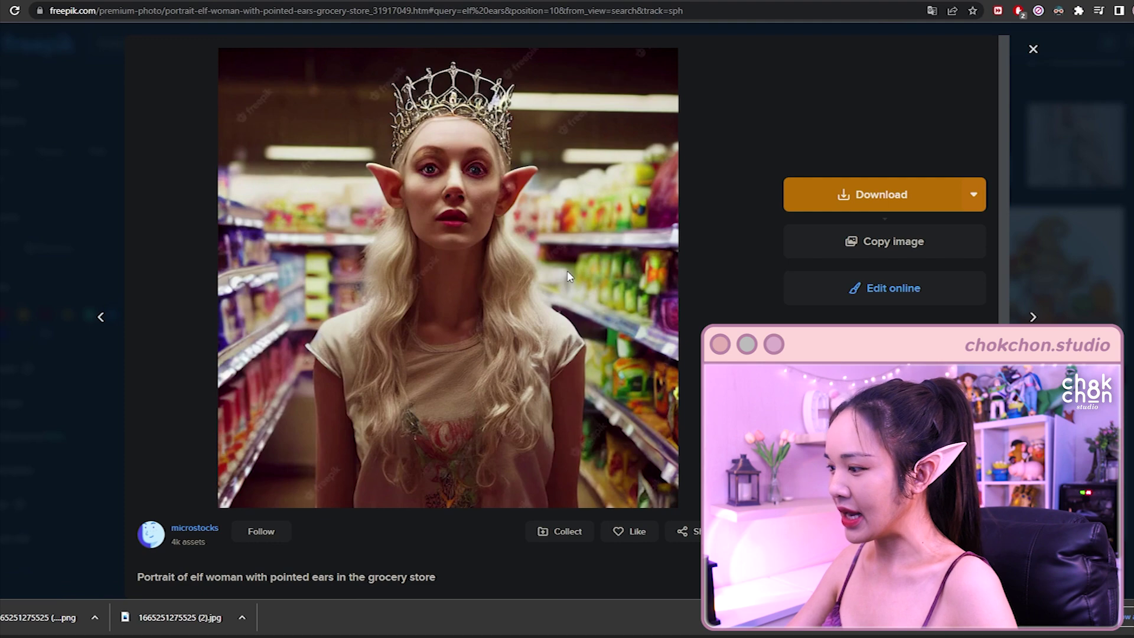
left_click(1052, 278)
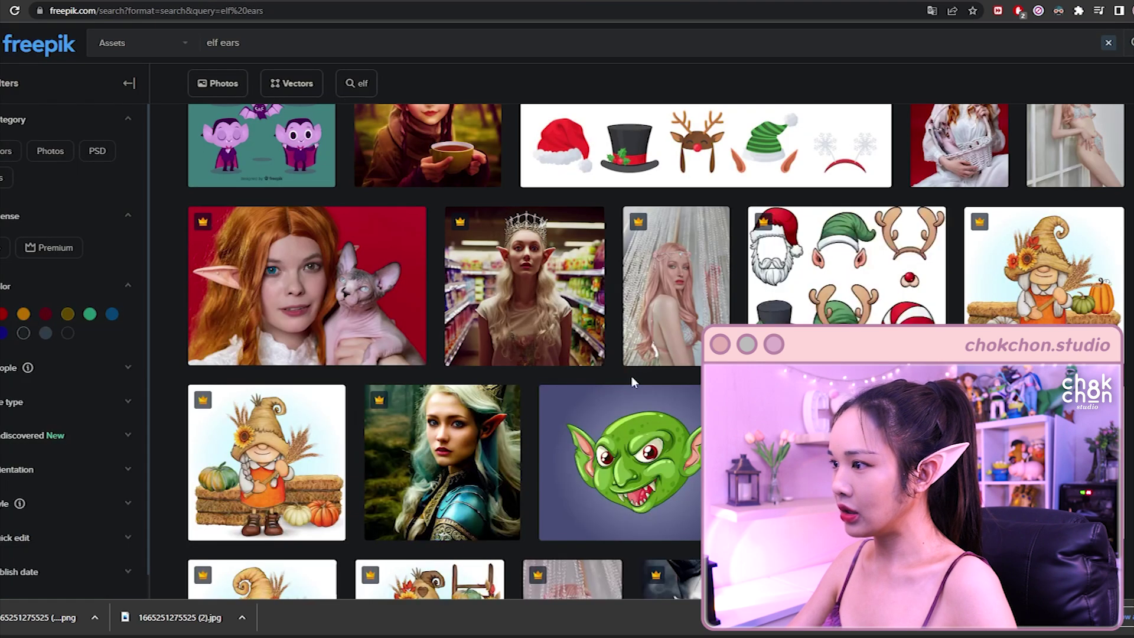
left_click(443, 458)
left_click(1047, 222)
mouse_move(714, 381)
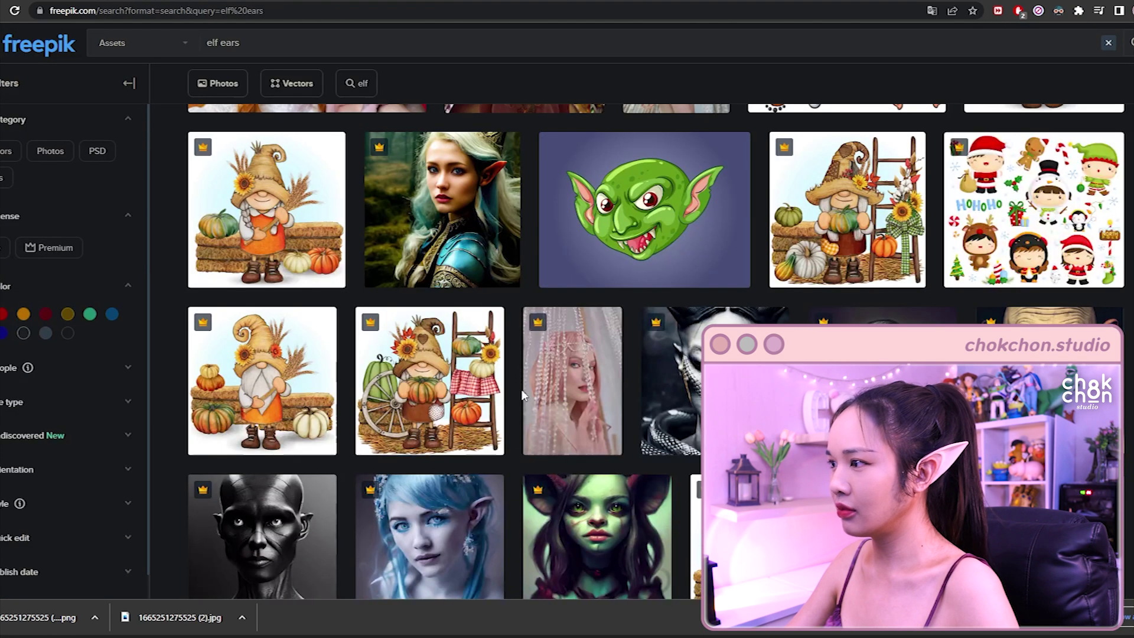
scroll(1045, 277, "down", 1)
left_click(1046, 284)
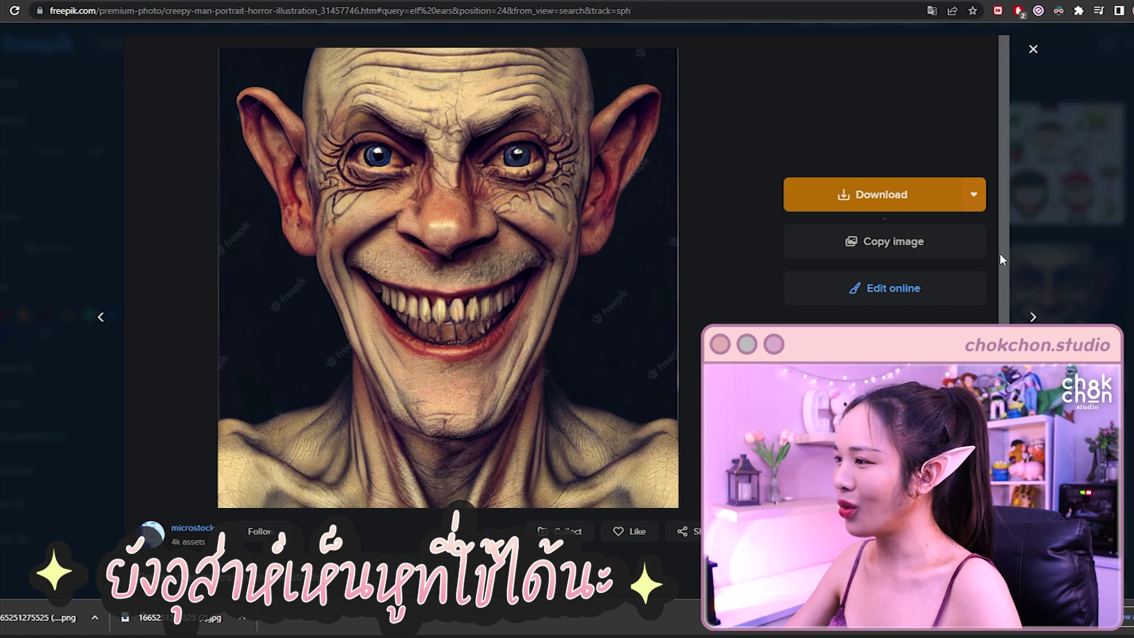
scroll(1000, 258, "down", 3)
scroll(830, 319, "up", 3)
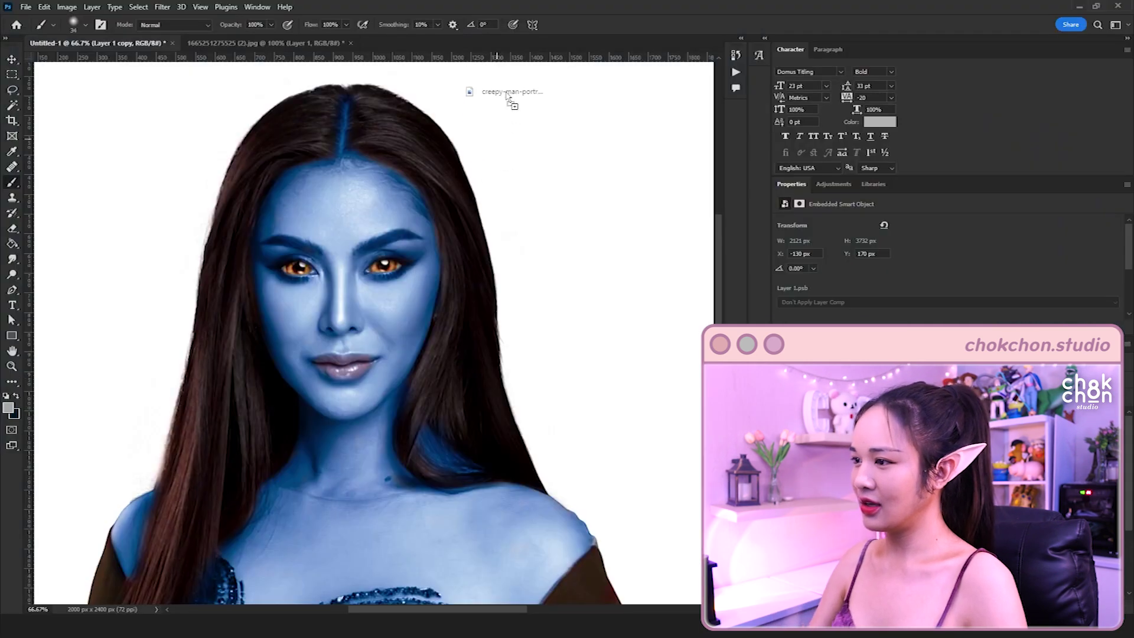
Open the downloaded creepy man JPG as a new Photoshop document.
left_click_drag(511, 41, 511, 42)
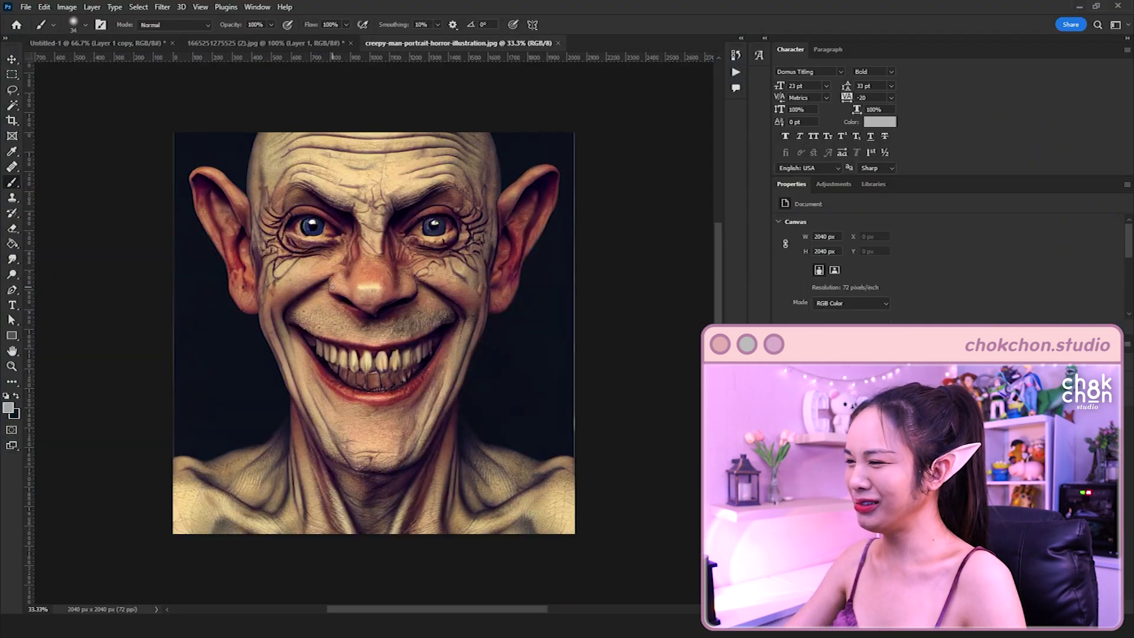
scroll(333, 287, "up", 1)
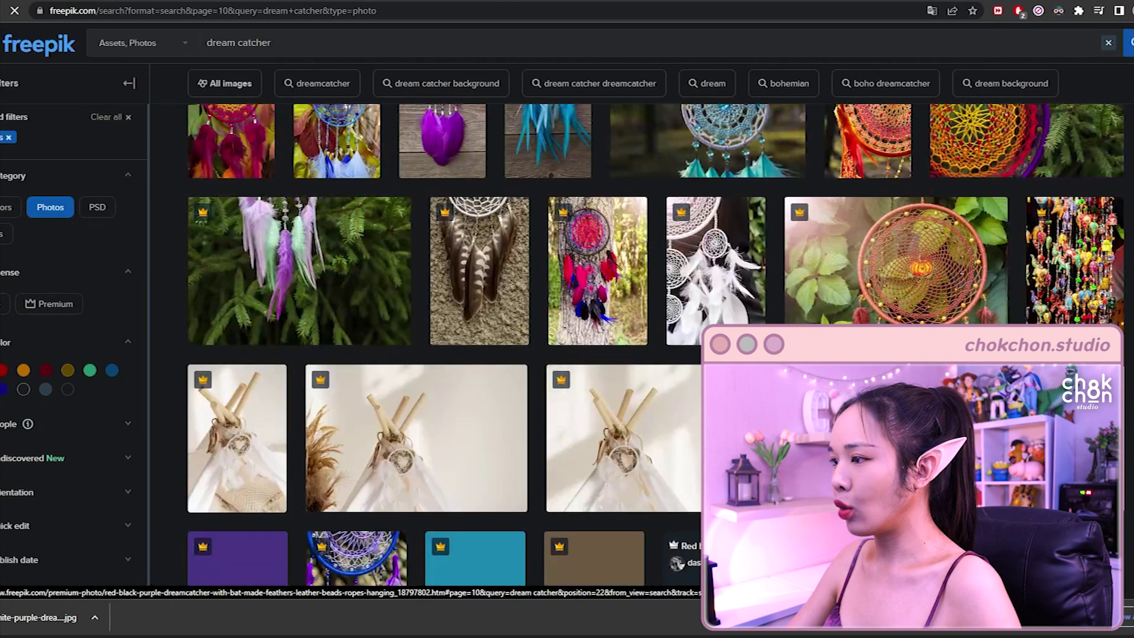
Scroll through the Freepik dream catcher photo results.
scroll(655, 345, "down", 3)
scroll(655, 344, "down", 2)
scroll(673, 551, "down", 1)
scroll(673, 552, "down", 2)
scroll(673, 551, "down", 2)
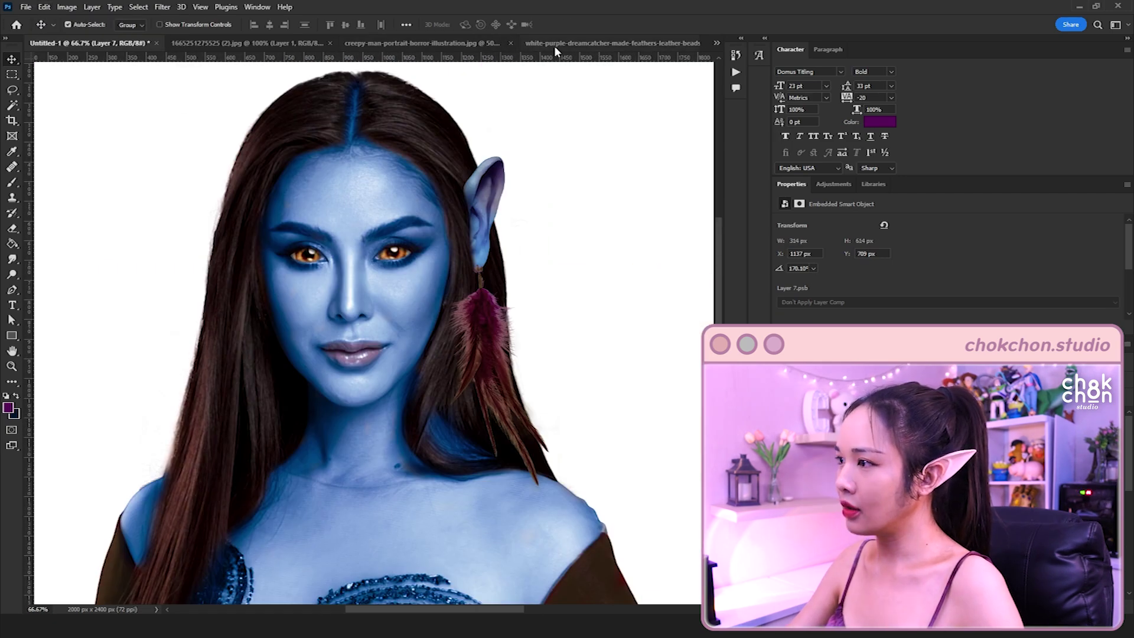
Close the dreamcatcher feather and creepy man documents without saving.
left_click(554, 45)
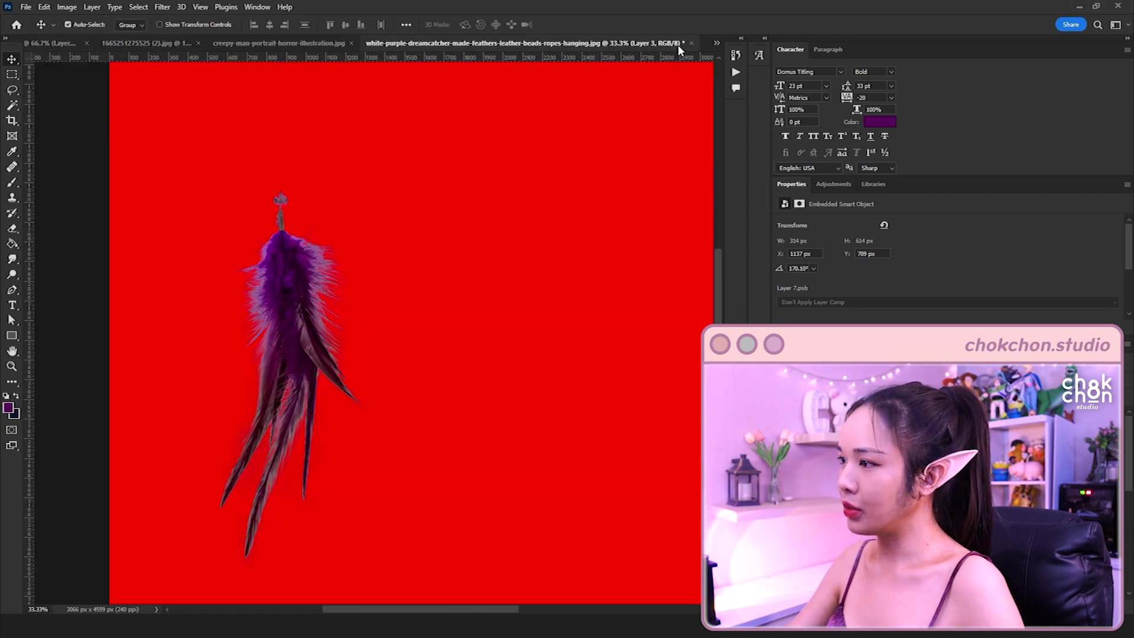
left_click(690, 44)
left_click(562, 233)
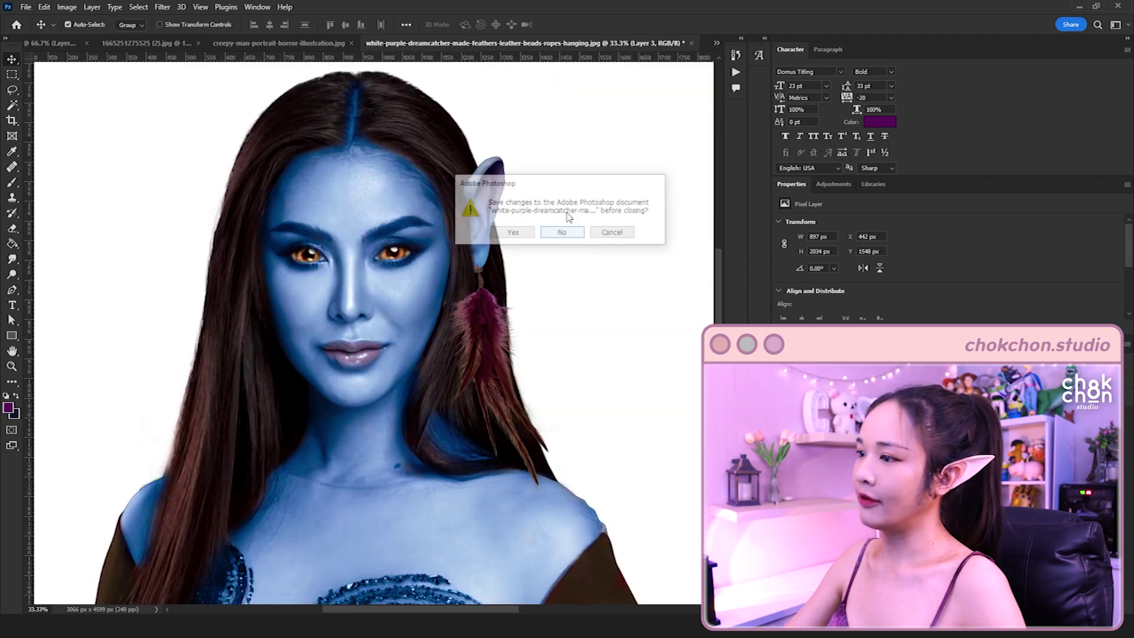
left_click(578, 43)
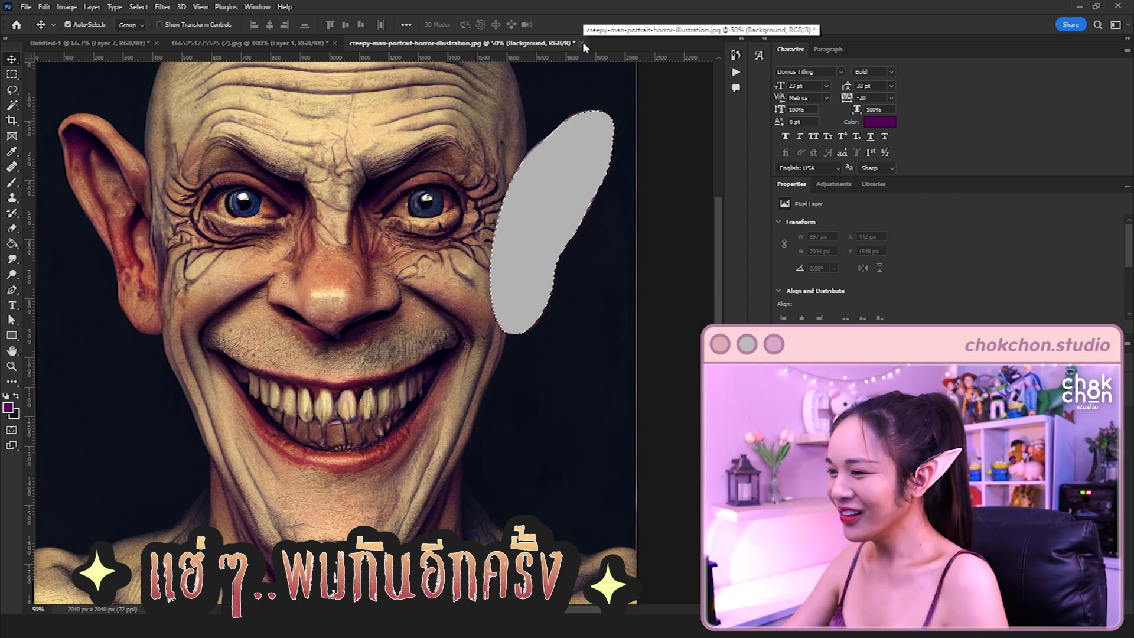
left_click(582, 42)
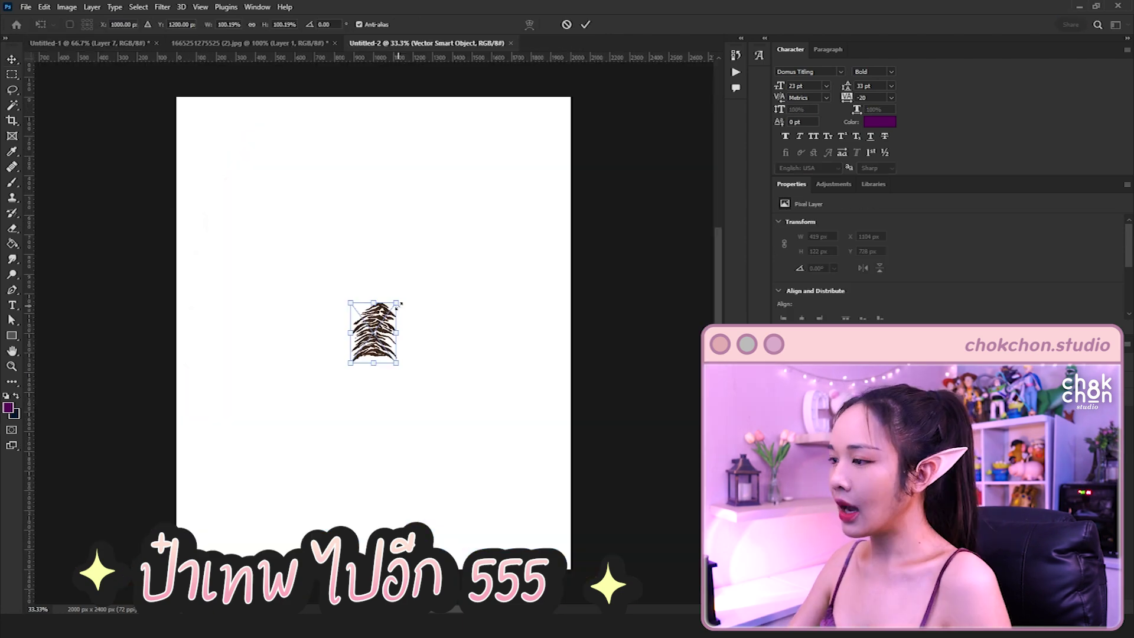
Scale up and centre the tiger-stripe artwork, committing the resize.
left_click_drag(406, 300, 512, 152)
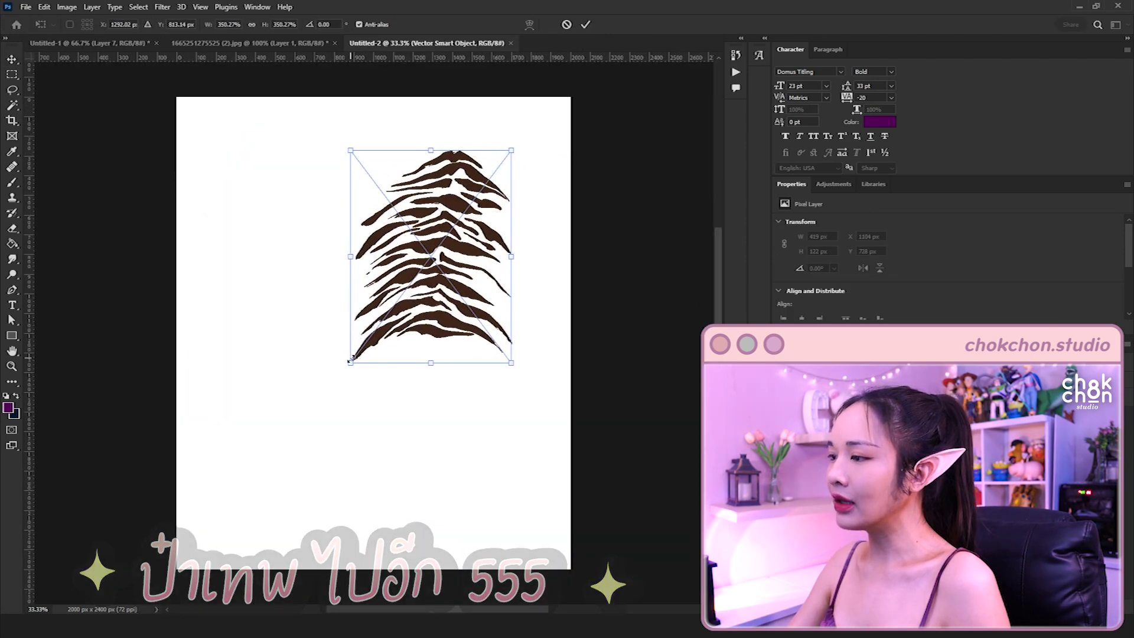
left_click_drag(350, 363, 207, 553)
left_click_drag(334, 415, 348, 385)
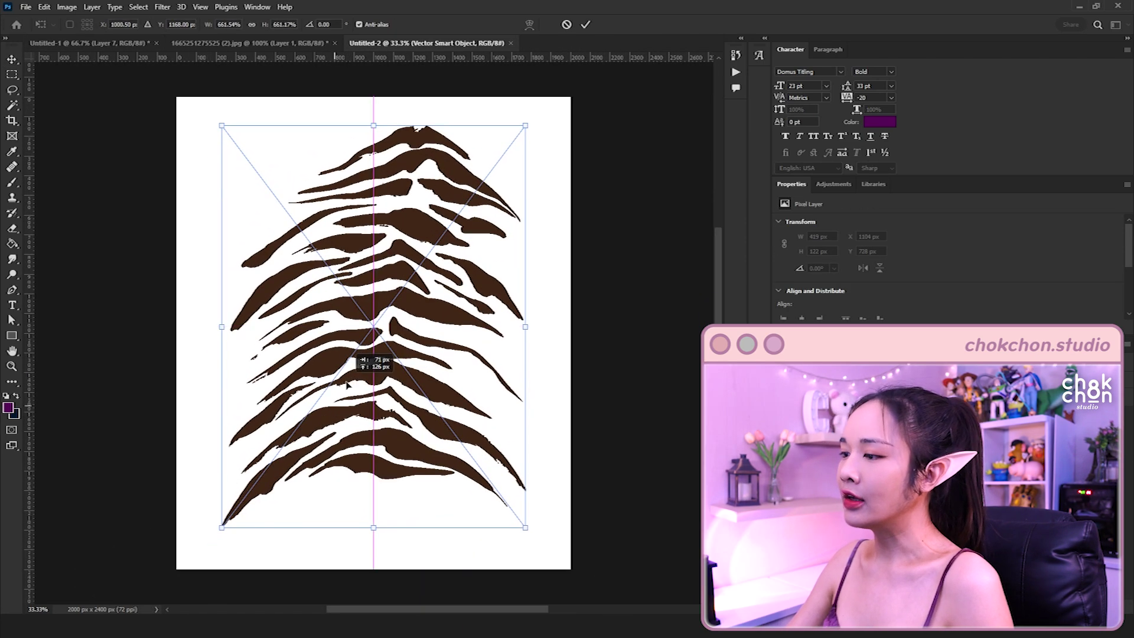
key("Return")
Shrink a stripe piece onto her cheek and warp a copy along her forehead.
key("l")
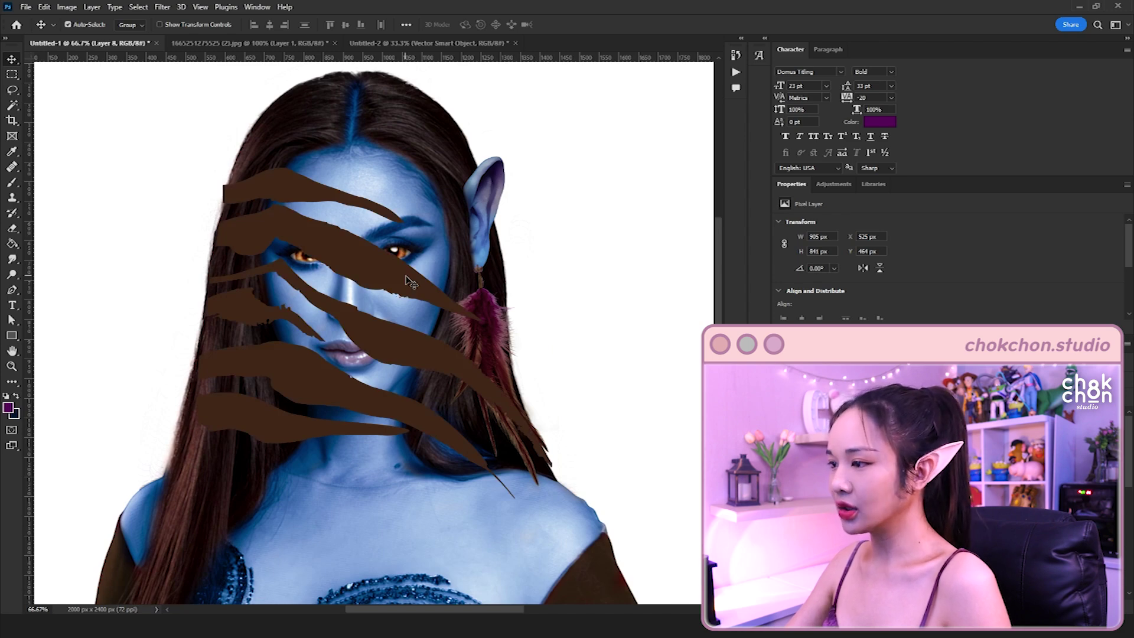
key("ctrl+t")
left_click_drag(421, 296, 435, 300)
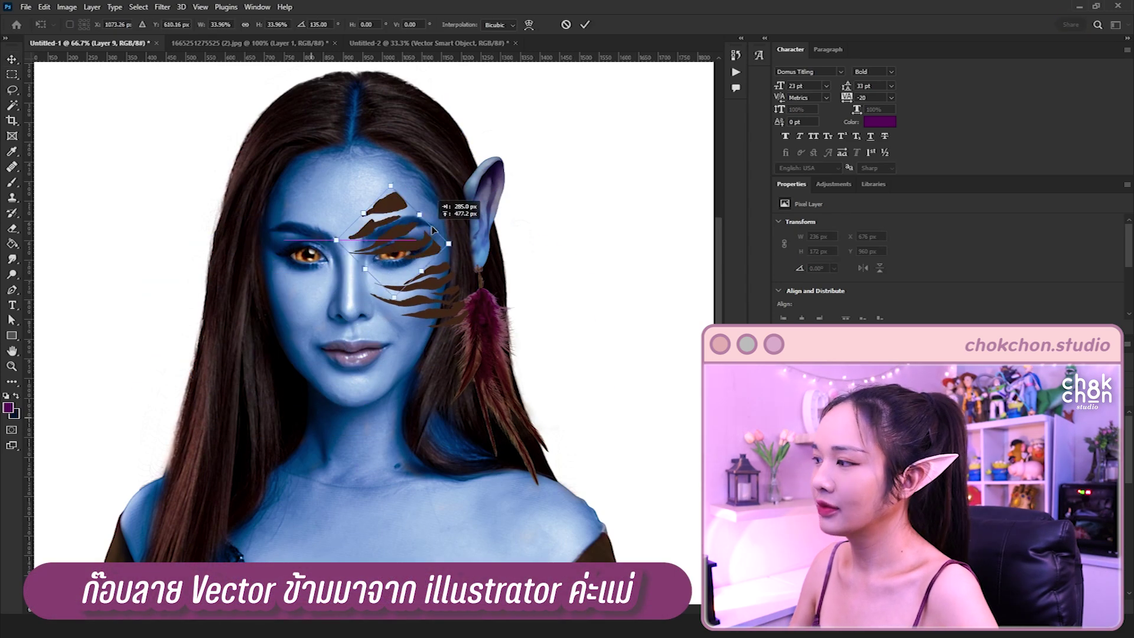
left_click_drag(354, 189, 381, 135)
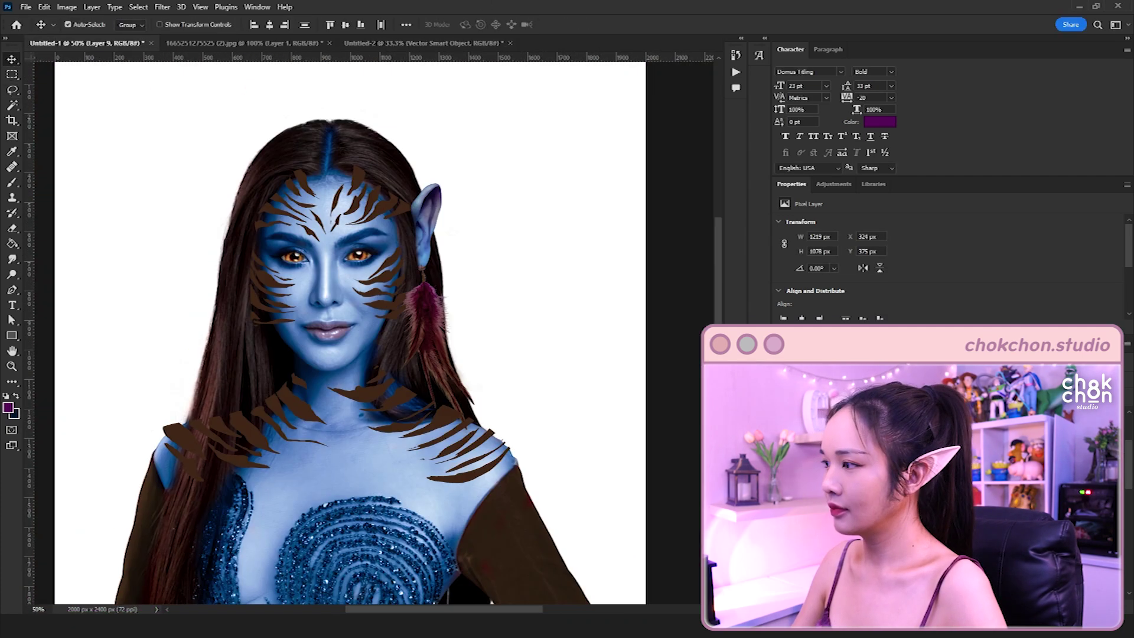
Give the tiger stripes a dark blue #062653 Color Overlay.
left_click(561, 236)
left_click(812, 120)
left_click(383, 244)
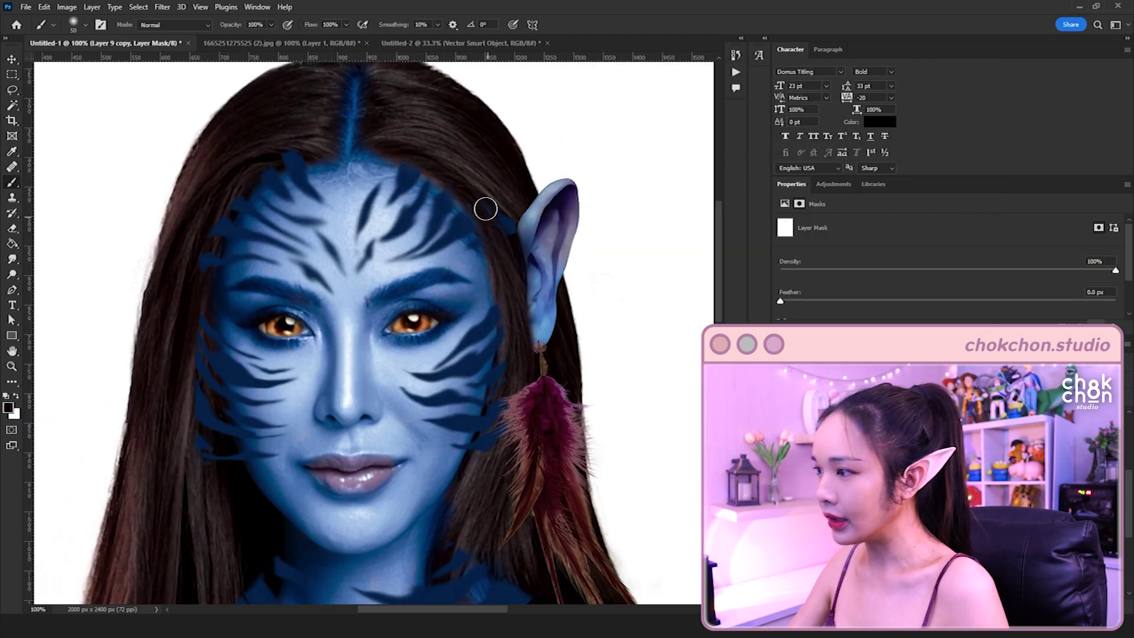
Search Freepik for 'forest space' background images.
scroll(536, 258, "down", 3)
scroll(323, 211, "down", 5)
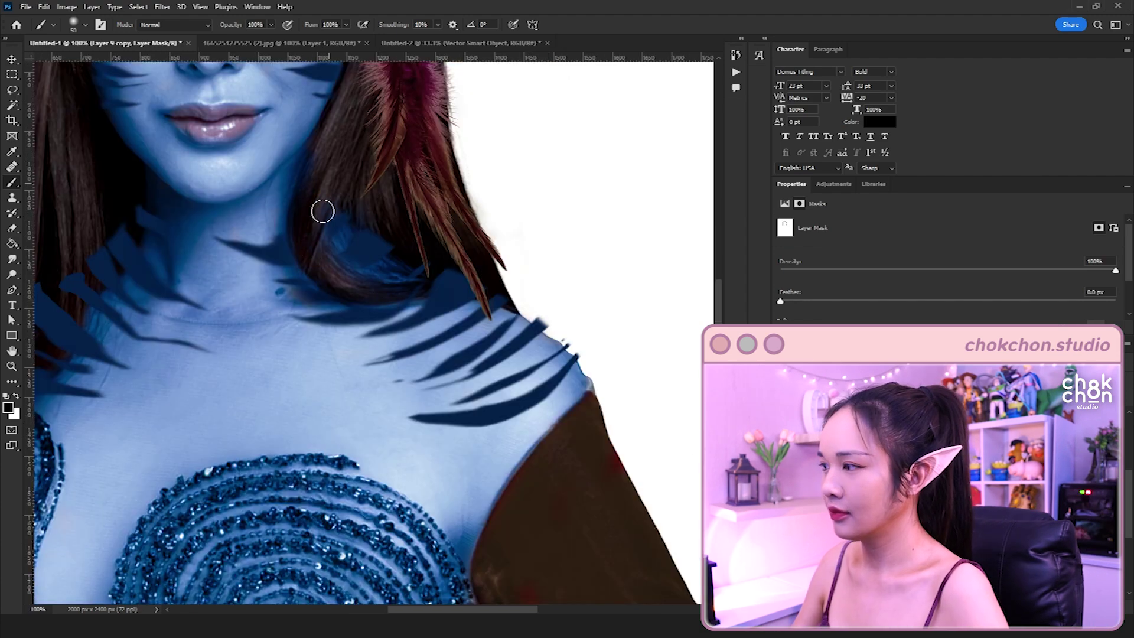
scroll(524, 307, "left", 5)
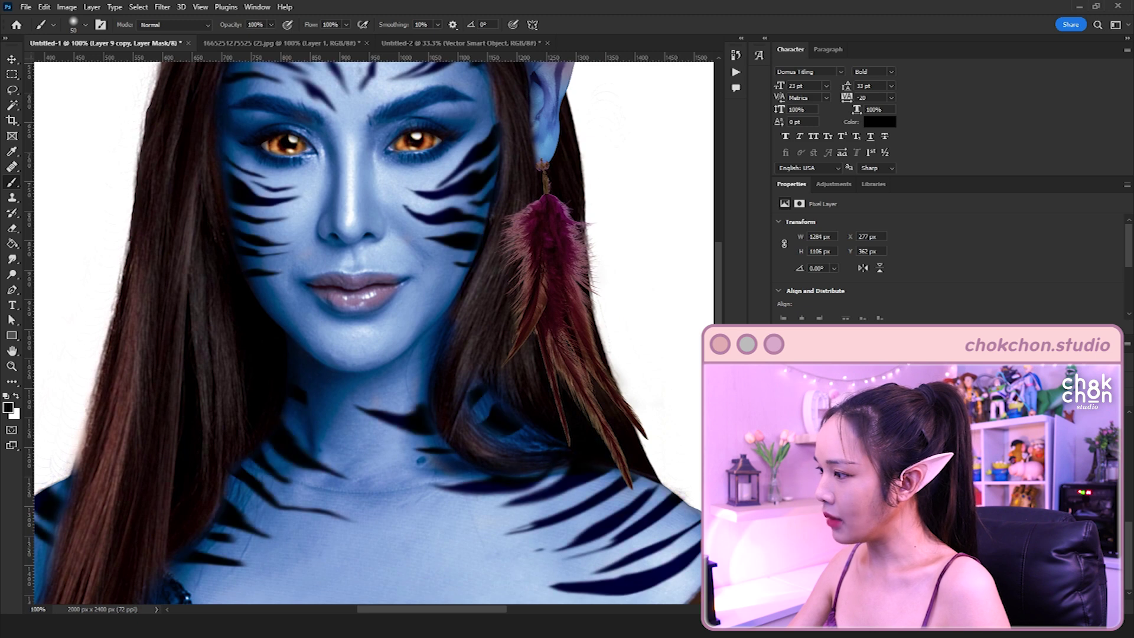
scroll(408, 323, "up", 2)
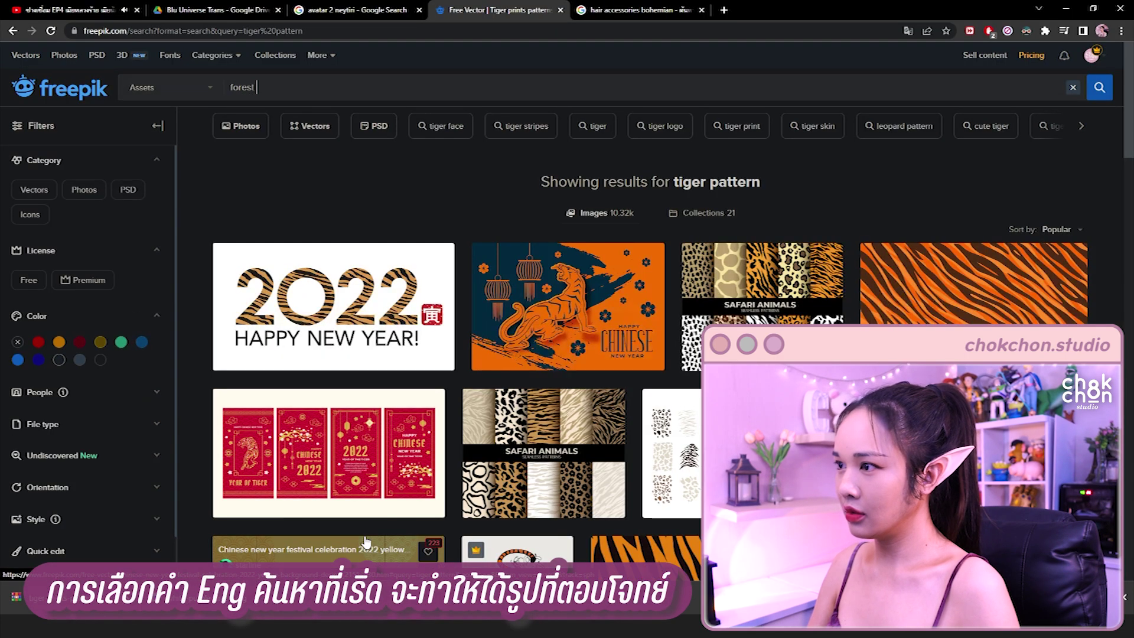
type("st space")
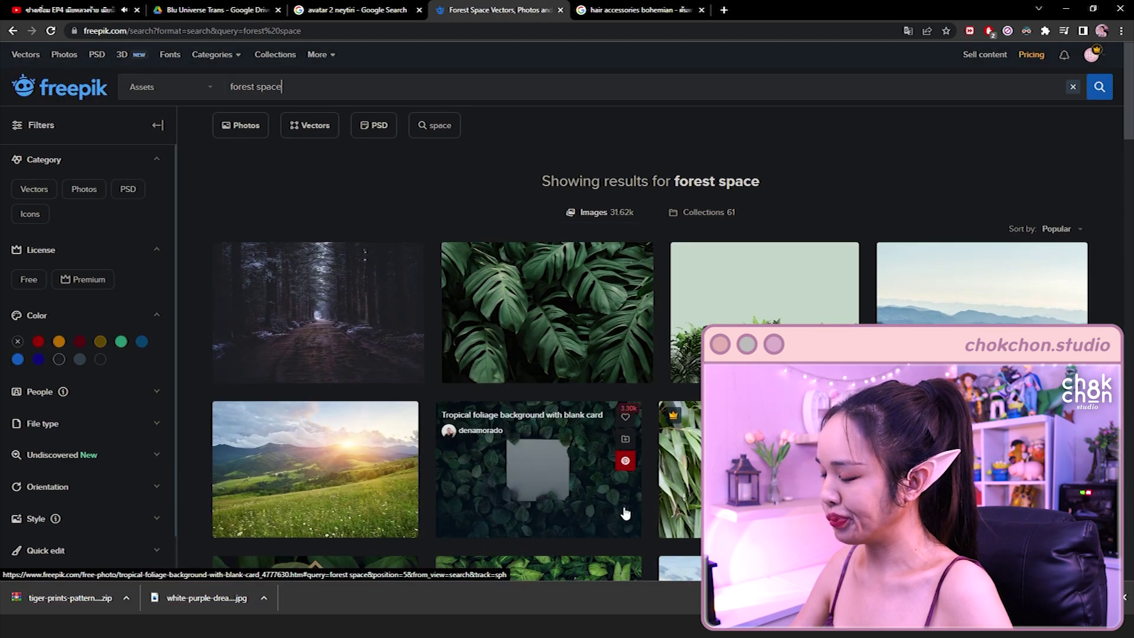
Browse the forest-space results and get the starry milky-way mountain photo.
scroll(623, 496, "down", 3)
scroll(625, 513, "down", 4)
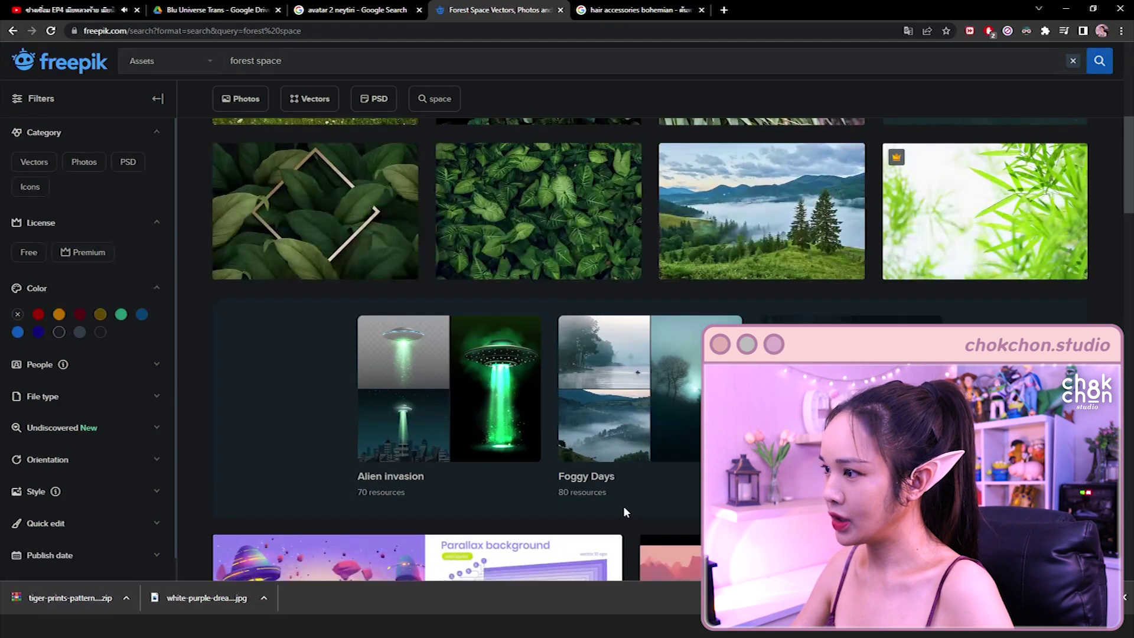
scroll(625, 510, "down", 2)
scroll(625, 510, "down", 4)
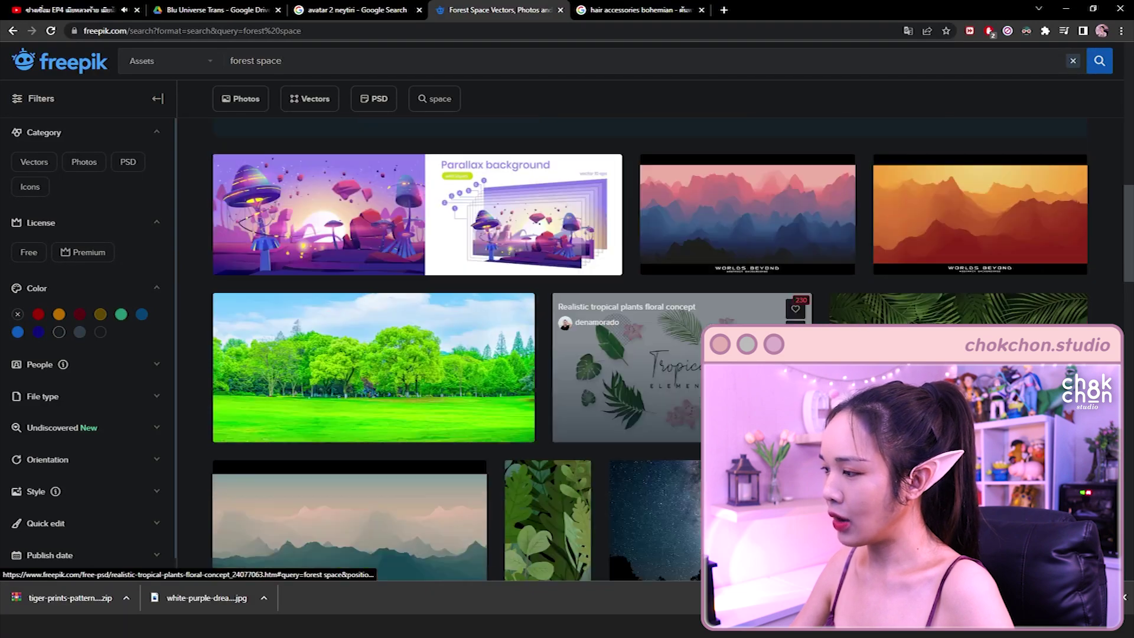
scroll(625, 510, "down", 3)
scroll(625, 511, "down", 6)
scroll(625, 510, "down", 5)
scroll(625, 511, "down", 4)
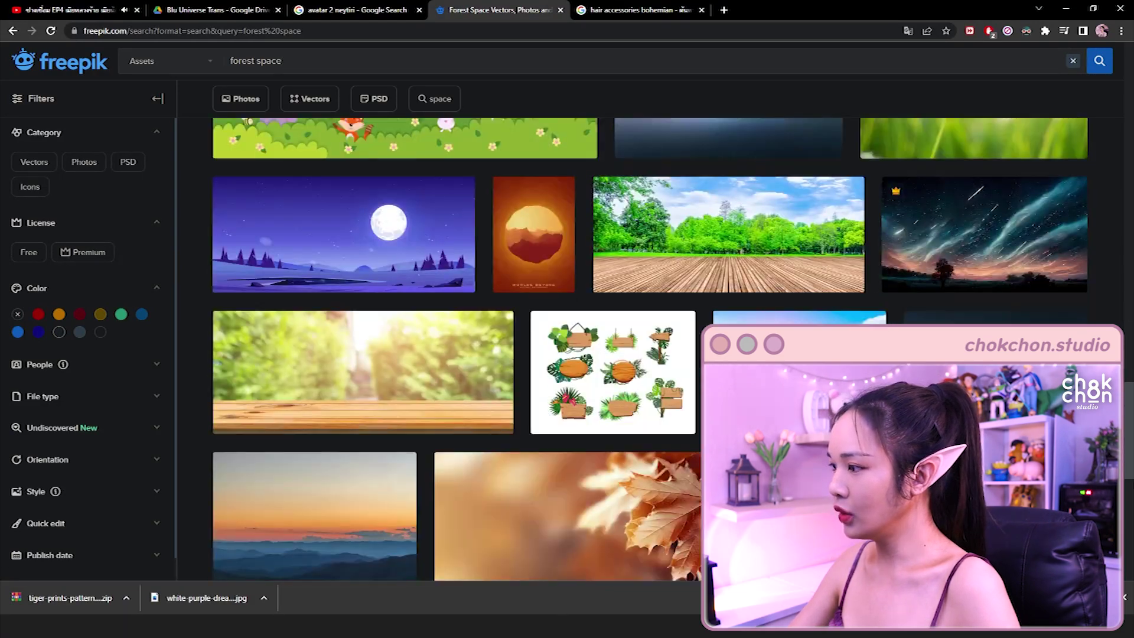
scroll(625, 511, "down", 3)
left_click(812, 301)
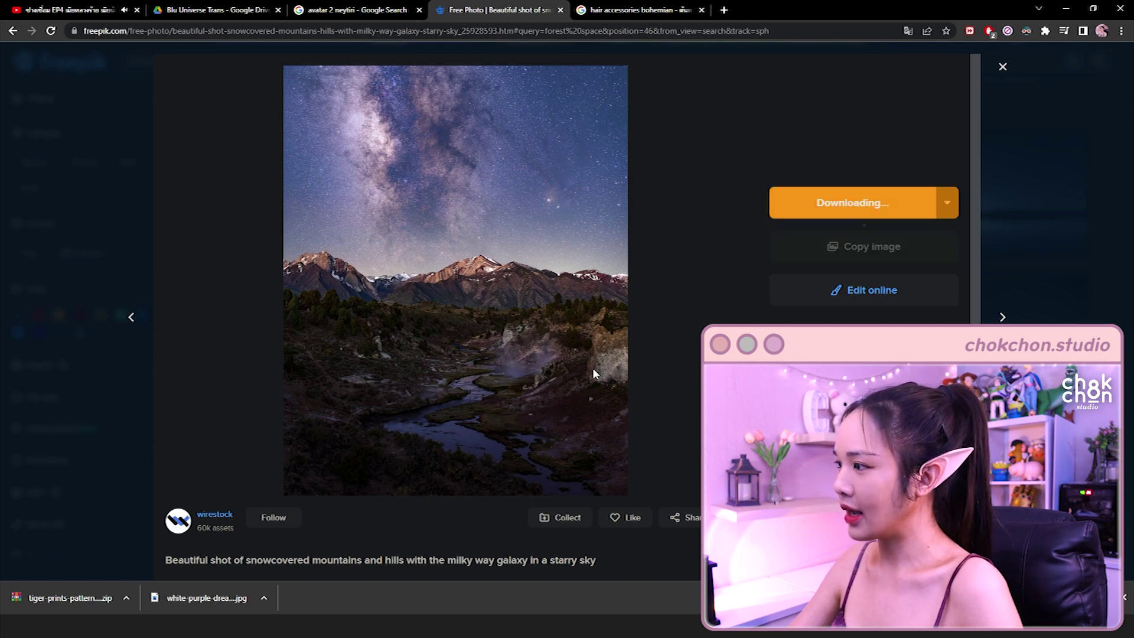
left_click(2, 373)
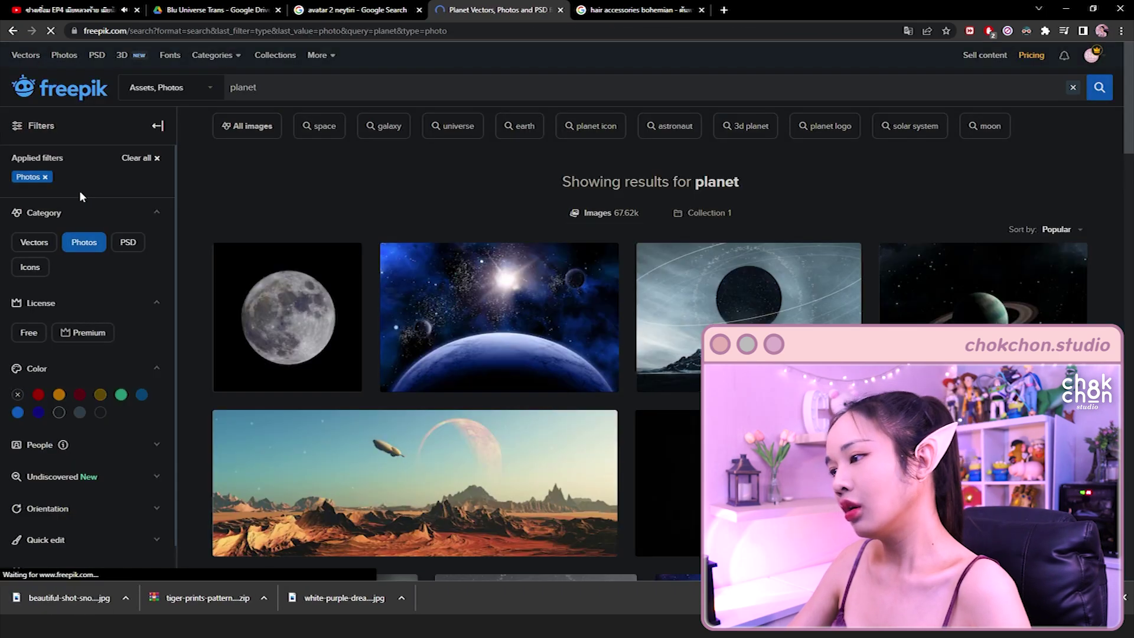
Download the earth-and-moon photo and shift the placed mountain photo up and left.
scroll(541, 160, "down", 1)
scroll(544, 167, "down", 2)
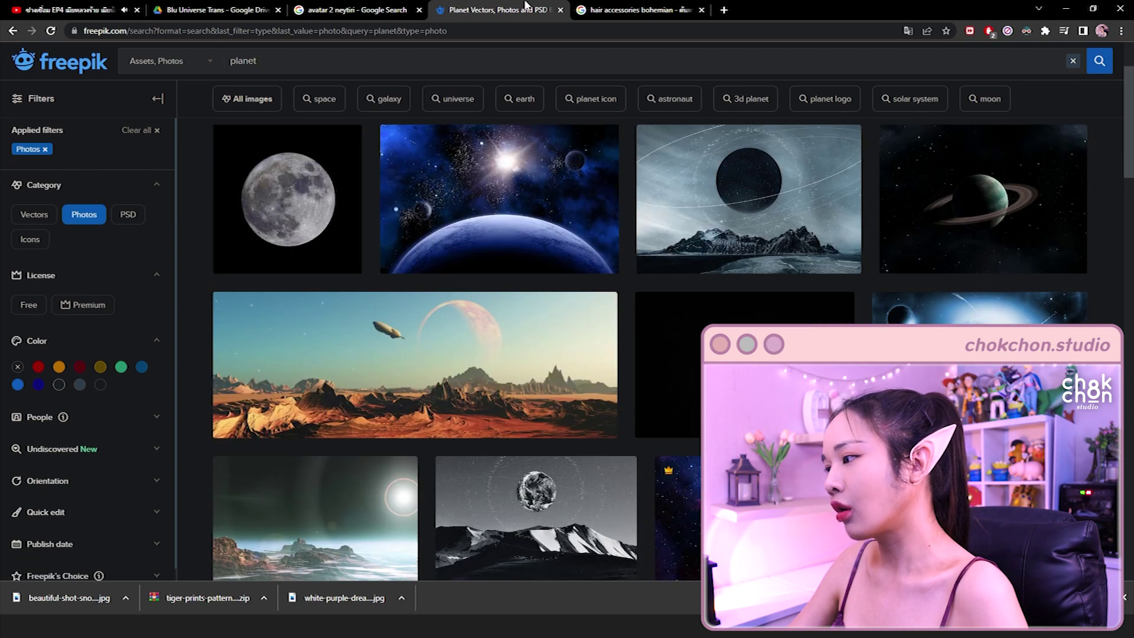
scroll(743, 227, "down", 3)
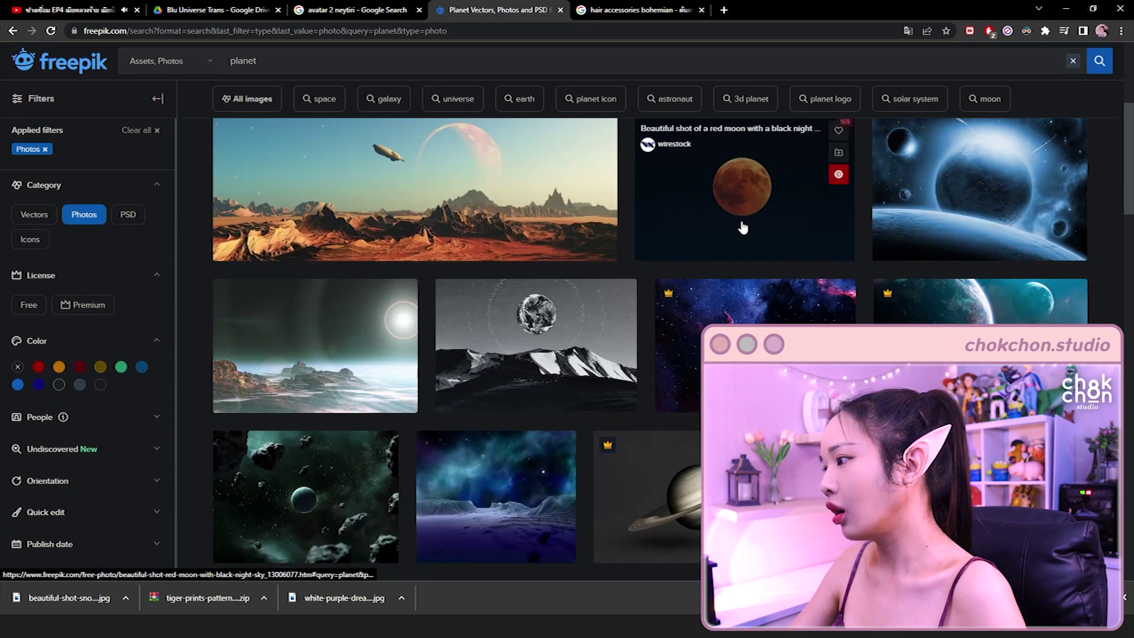
left_click(975, 301)
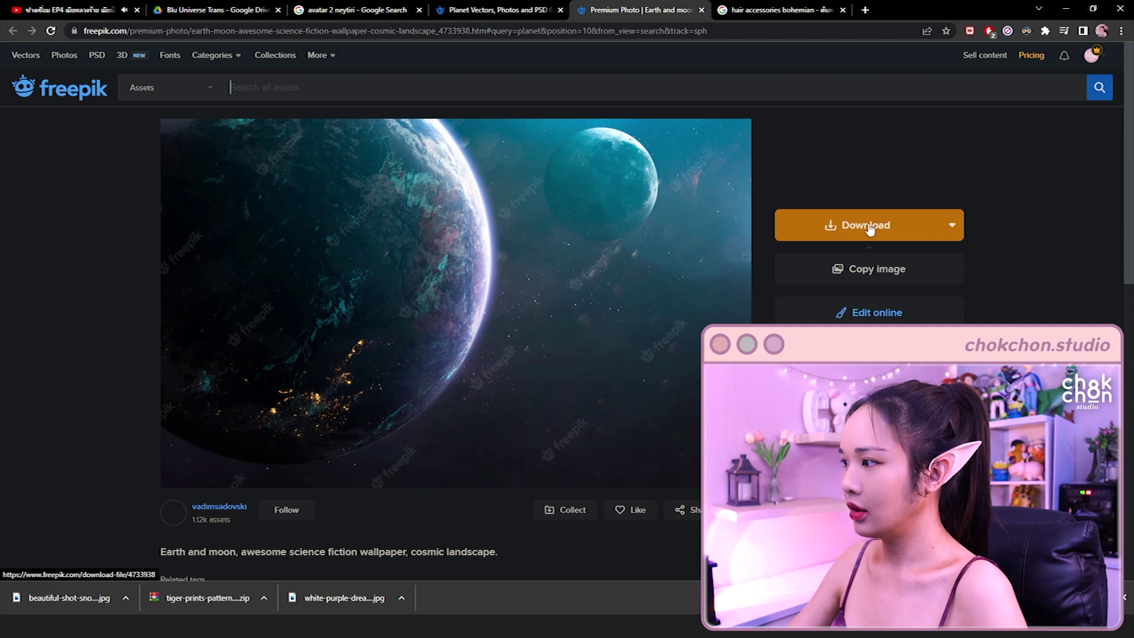
left_click(867, 231)
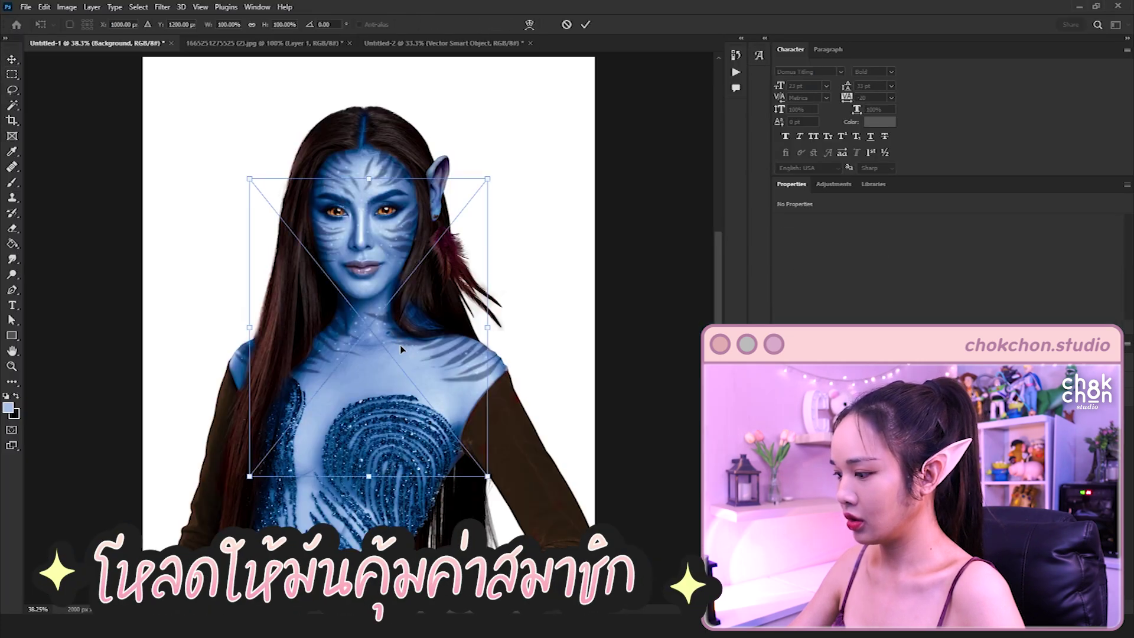
left_click_drag(399, 345, 297, 226)
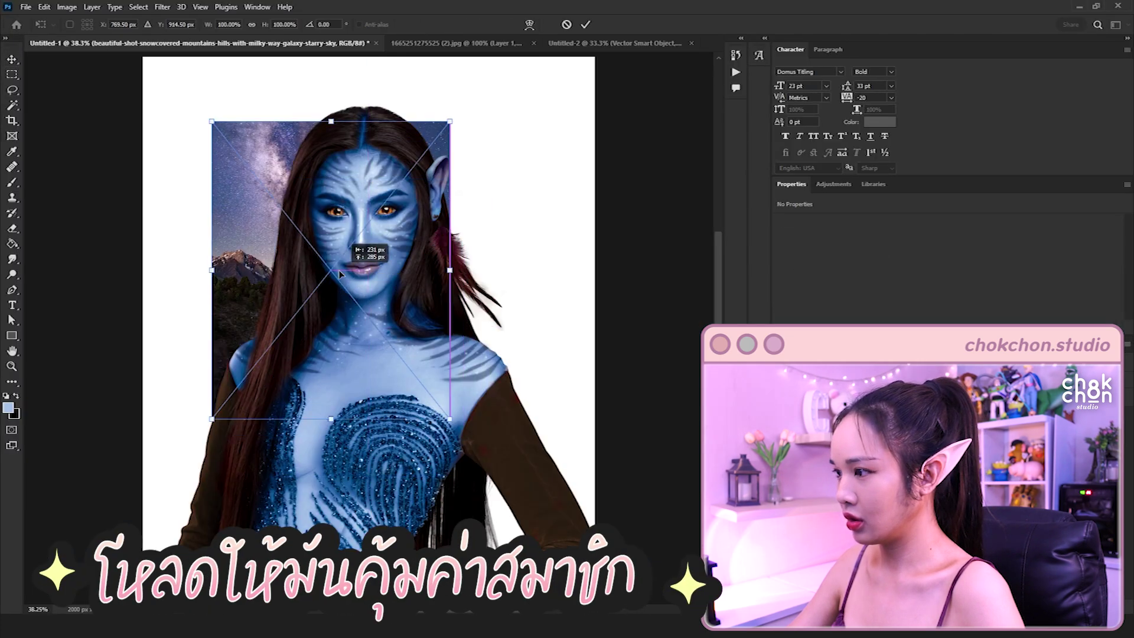
Scale the mountain photo and the earth-and-moon image to cover the canvas.
left_click_drag(381, 354, 598, 620)
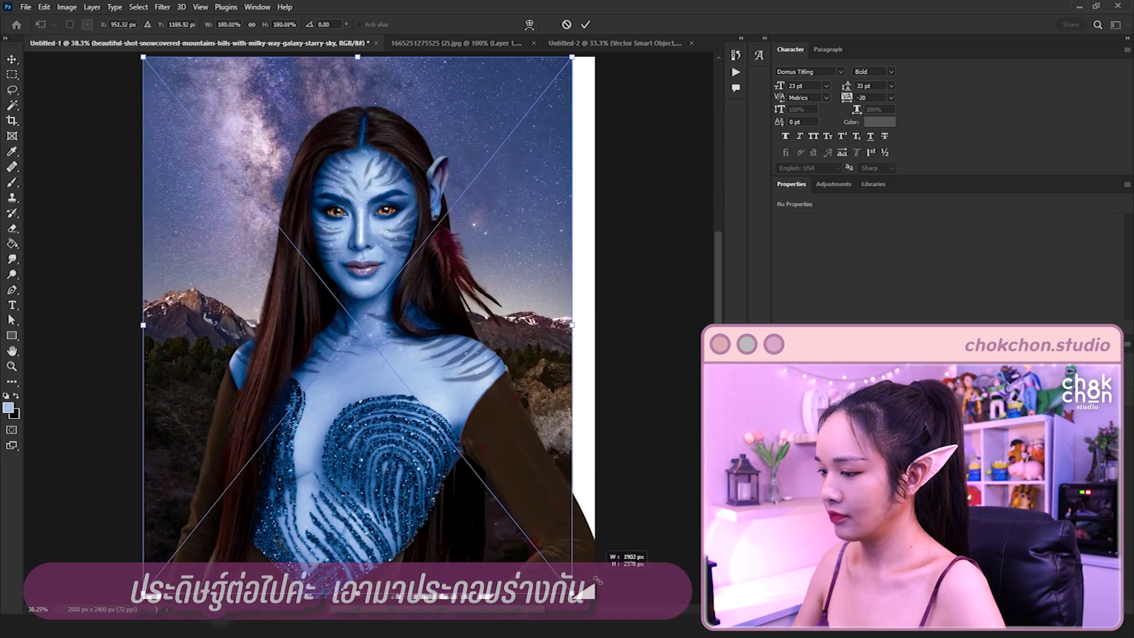
key("Return")
key("ctrl+minus")
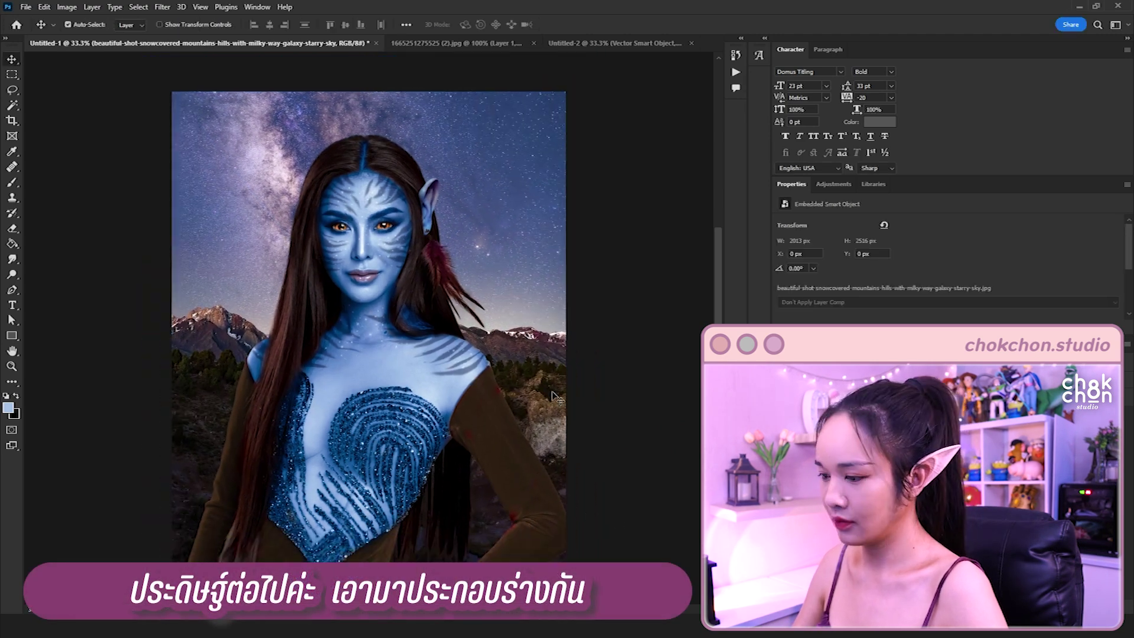
key("ctrl+minus")
left_click_drag(406, 267, 514, 326)
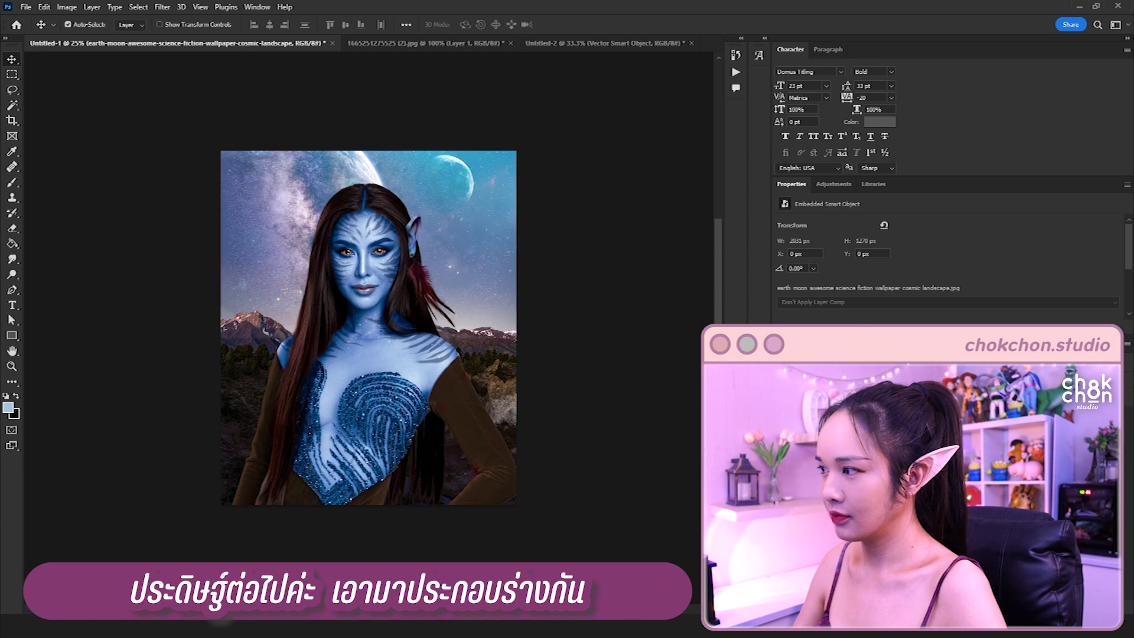
key("Return")
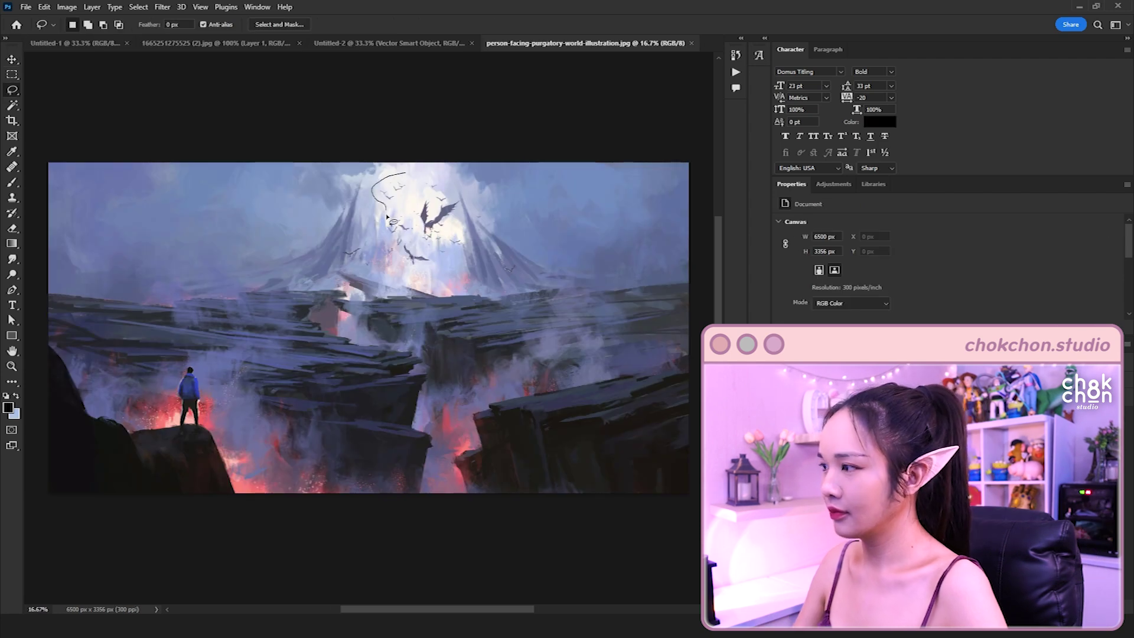
Lasso the dragon artwork and boost its contrast with Levels.
left_click_drag(387, 217, 460, 205)
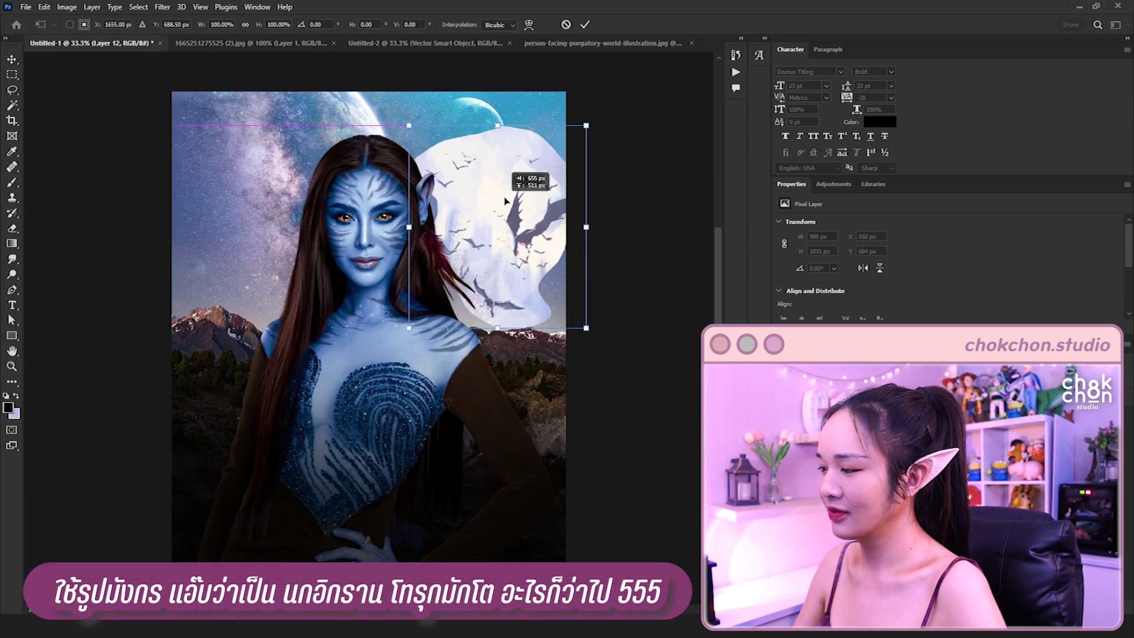
left_click(67, 7)
left_click(201, 49)
left_click_drag(889, 258, 852, 259)
left_click_drag(750, 258, 780, 258)
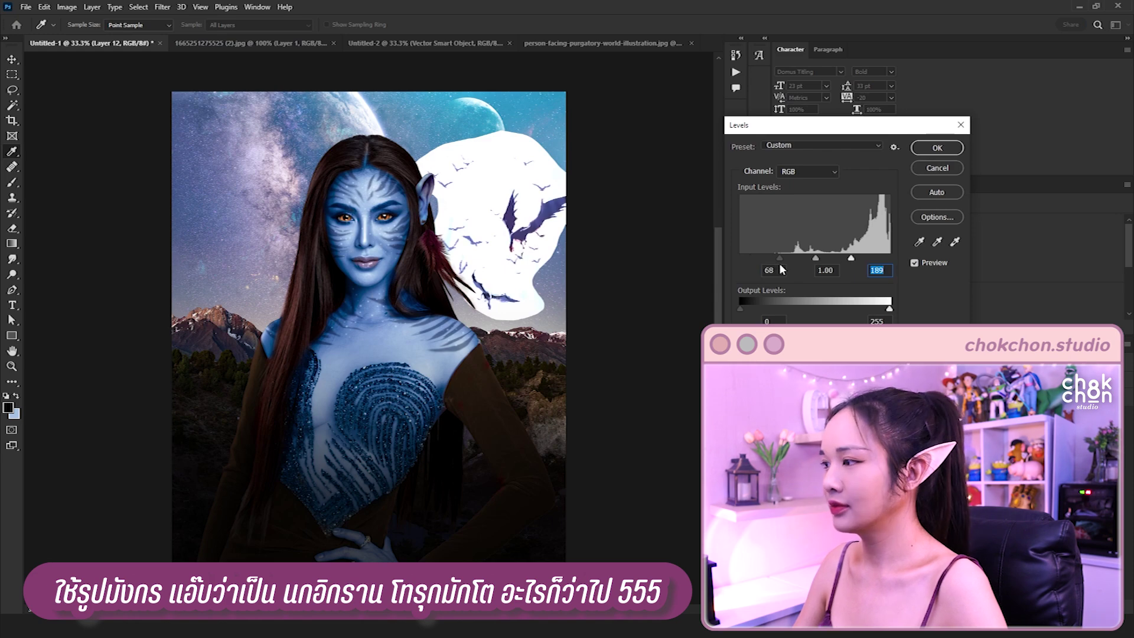
left_click(936, 147)
Drain most of the colour from the dragons with Hue/Saturation.
left_click(67, 7)
left_click(200, 104)
left_click_drag(680, 222, 630, 223)
left_click(792, 147)
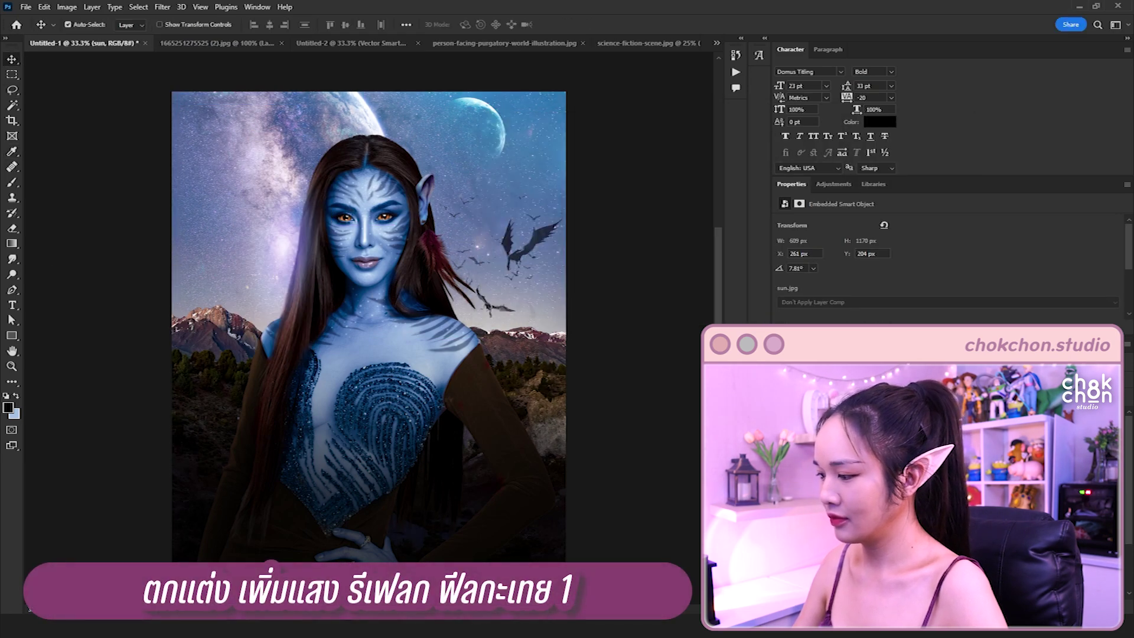
Apply the warp to the sun glow and duplicate its layer.
key("Return")
key("ctrl+j")
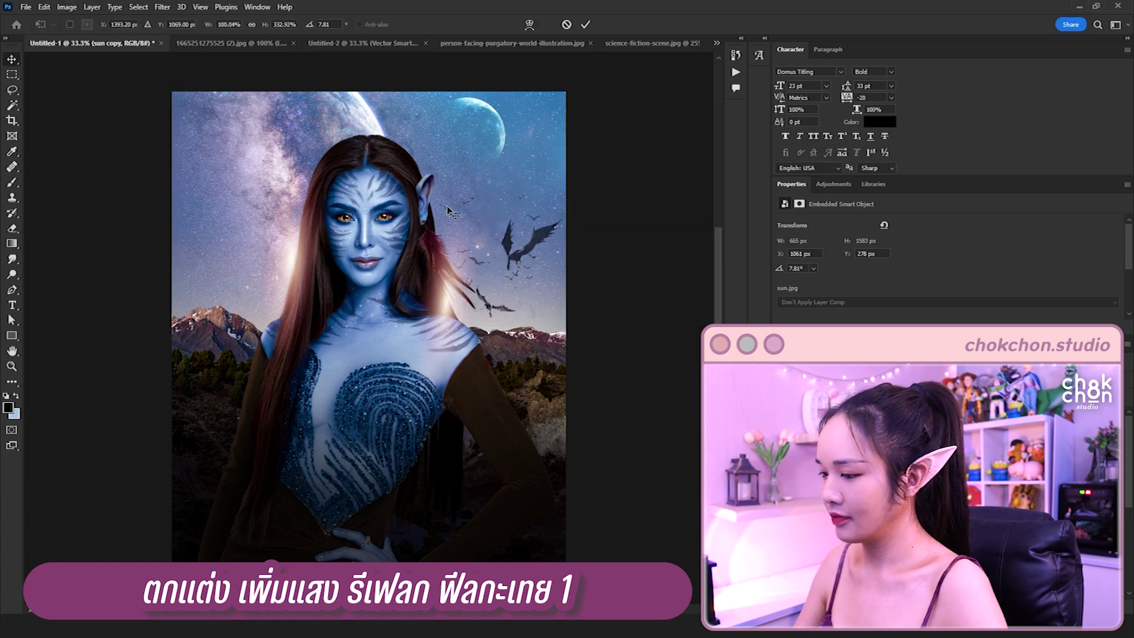
key("v")
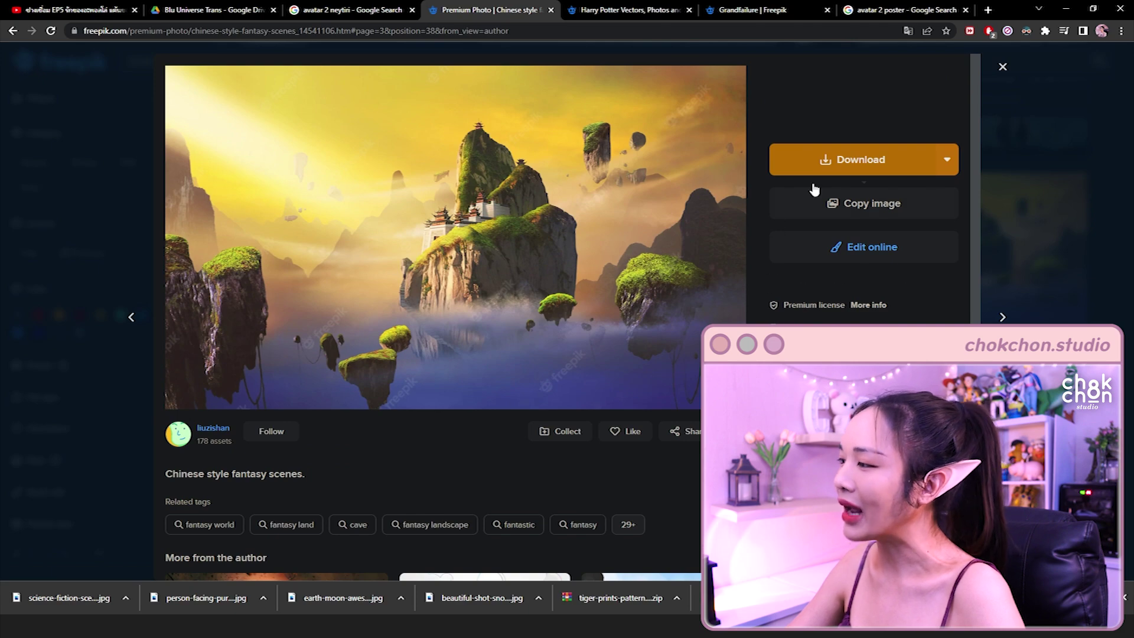
Download the Chinese style fantasy scene, then find and download the 'Fantastic seascape with ripples' photo.
left_click(859, 160)
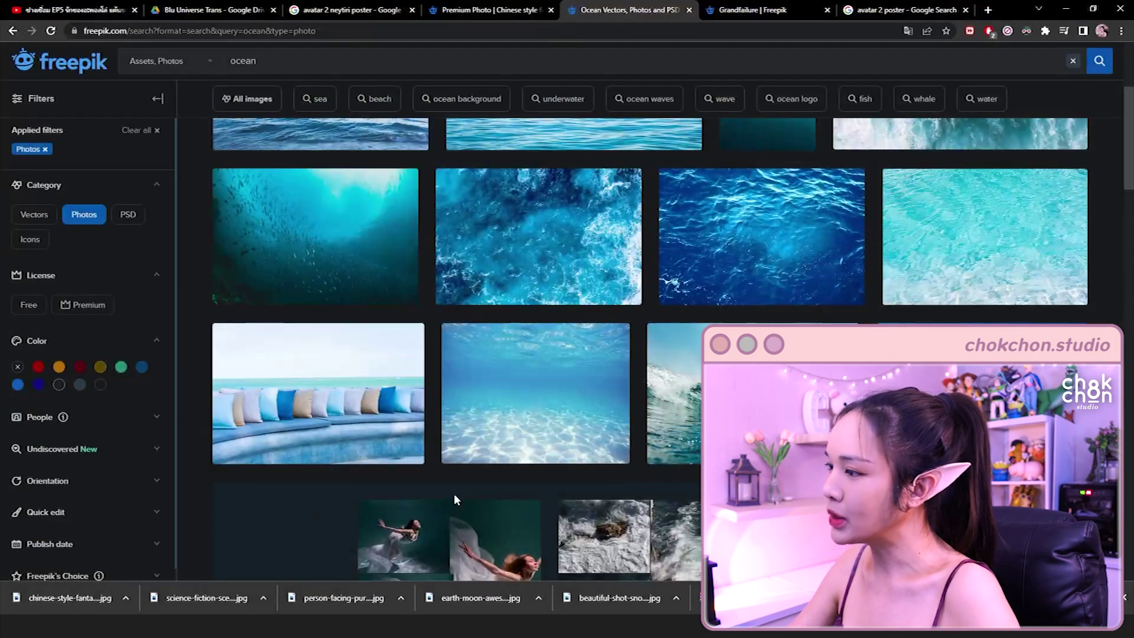
scroll(453, 500, "down", 4)
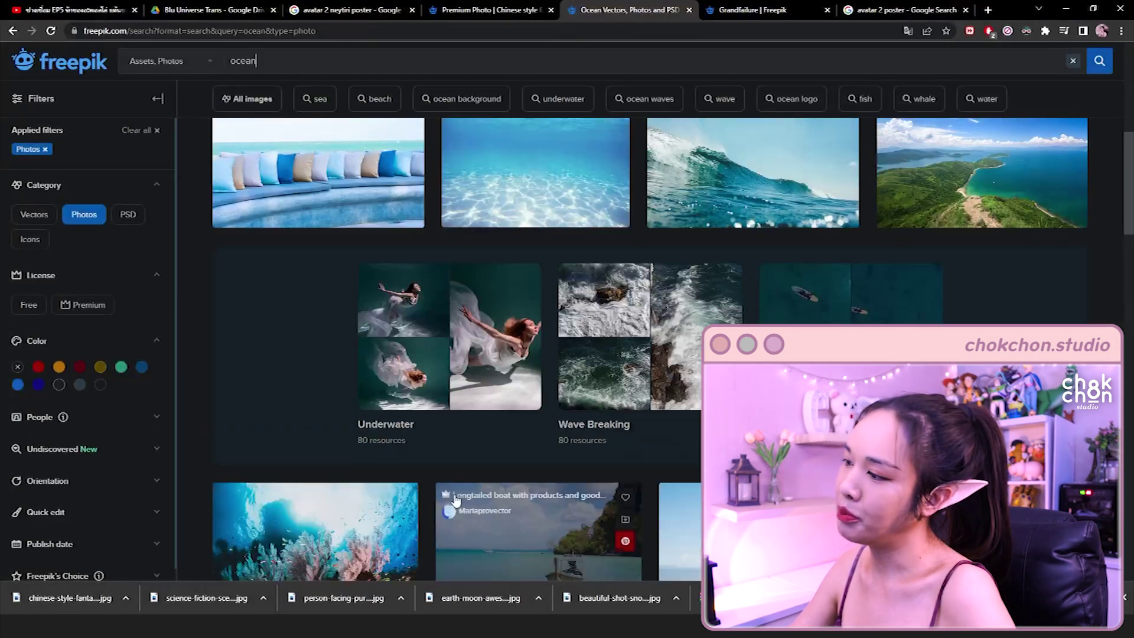
scroll(454, 499, "down", 3)
scroll(453, 499, "down", 1)
scroll(453, 499, "down", 4)
scroll(384, 543, "down", 2)
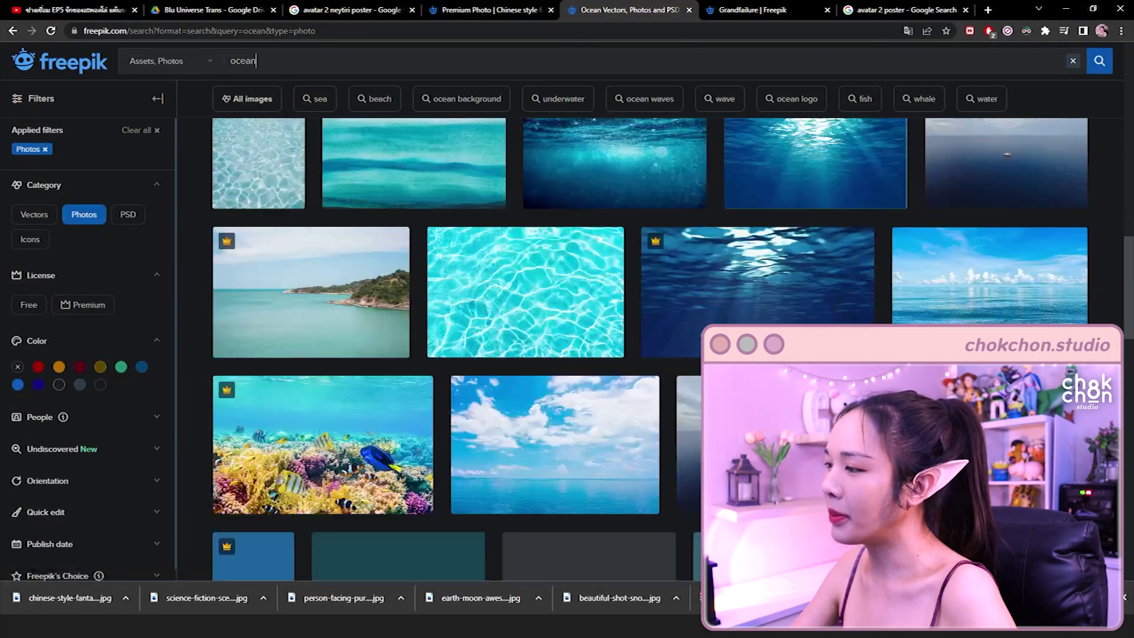
scroll(384, 543, "down", 2)
scroll(384, 543, "down", 4)
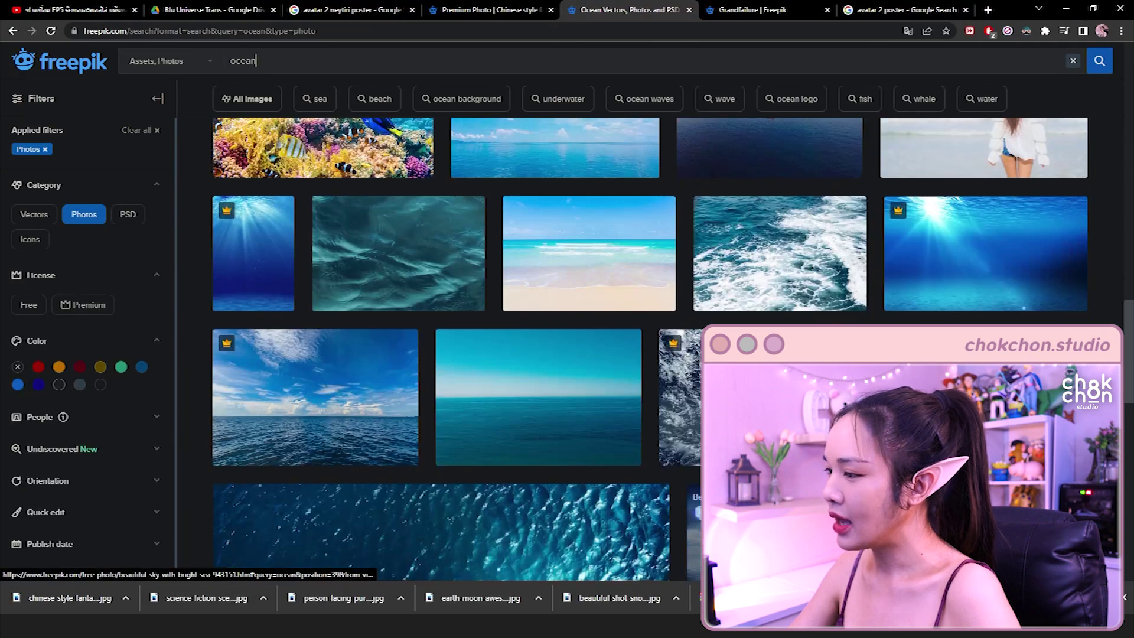
scroll(650, 349, "down", 4)
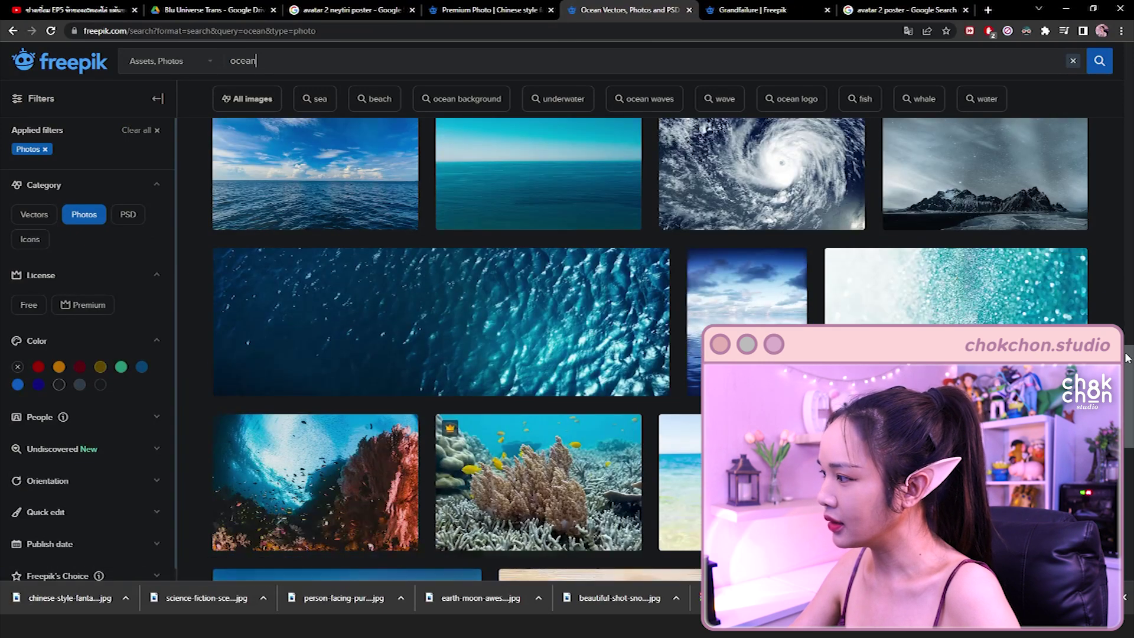
left_click(289, 326)
left_click(892, 177)
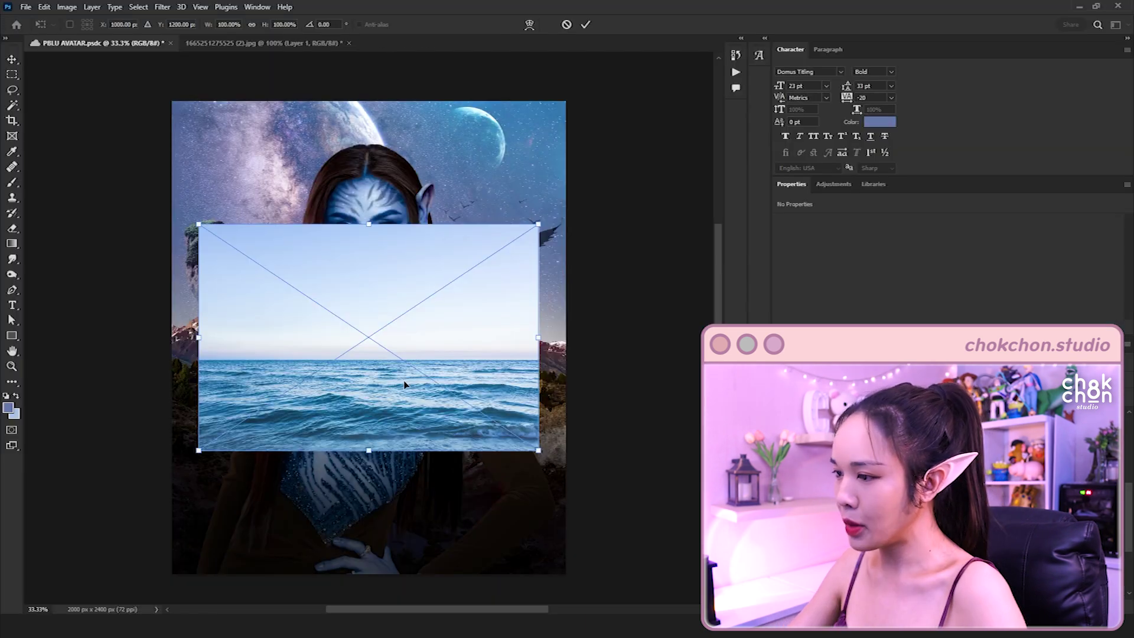
Place the seascape scaled to canvas width and adjust its Hue/Saturation.
left_click_drag(405, 386, 381, 508)
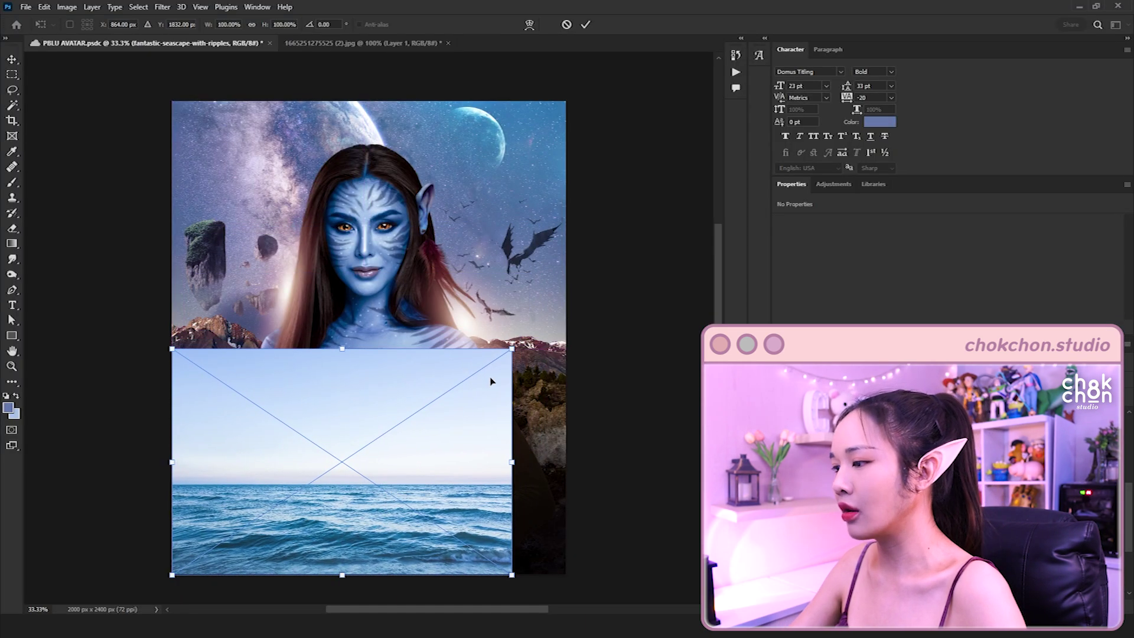
left_click_drag(510, 349, 565, 307)
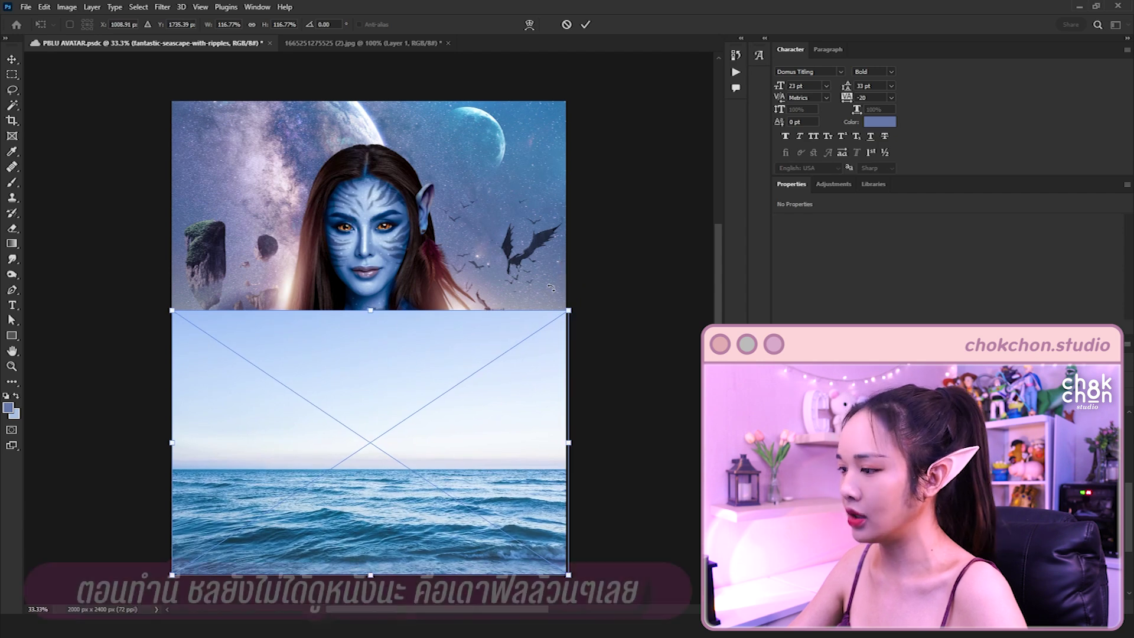
key("Return")
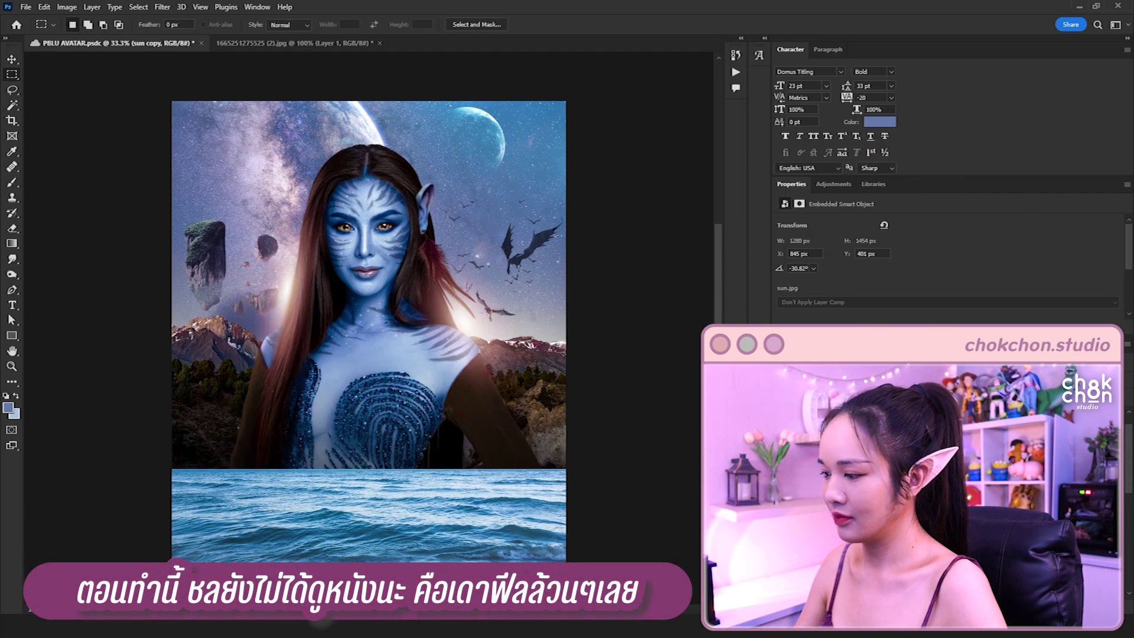
left_click(223, 101)
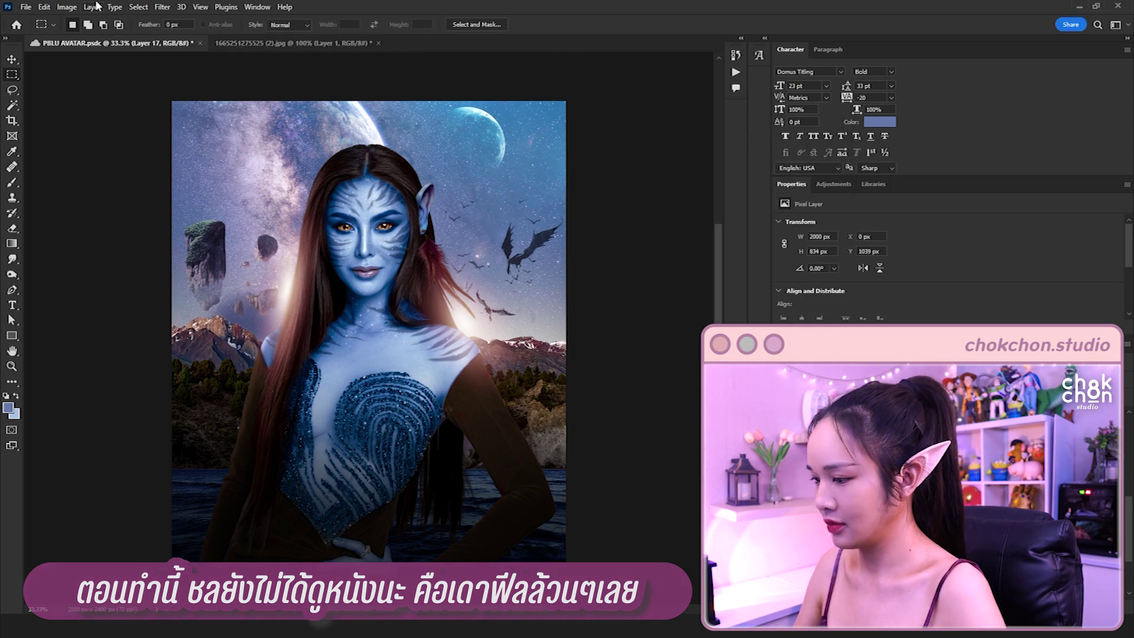
Move the water layer down and shorten it to a strip along the bottom.
key("ctrl+t")
left_click_drag(540, 351, 549, 490)
scroll(372, 523, "down", 3)
left_click_drag(367, 549, 368, 498)
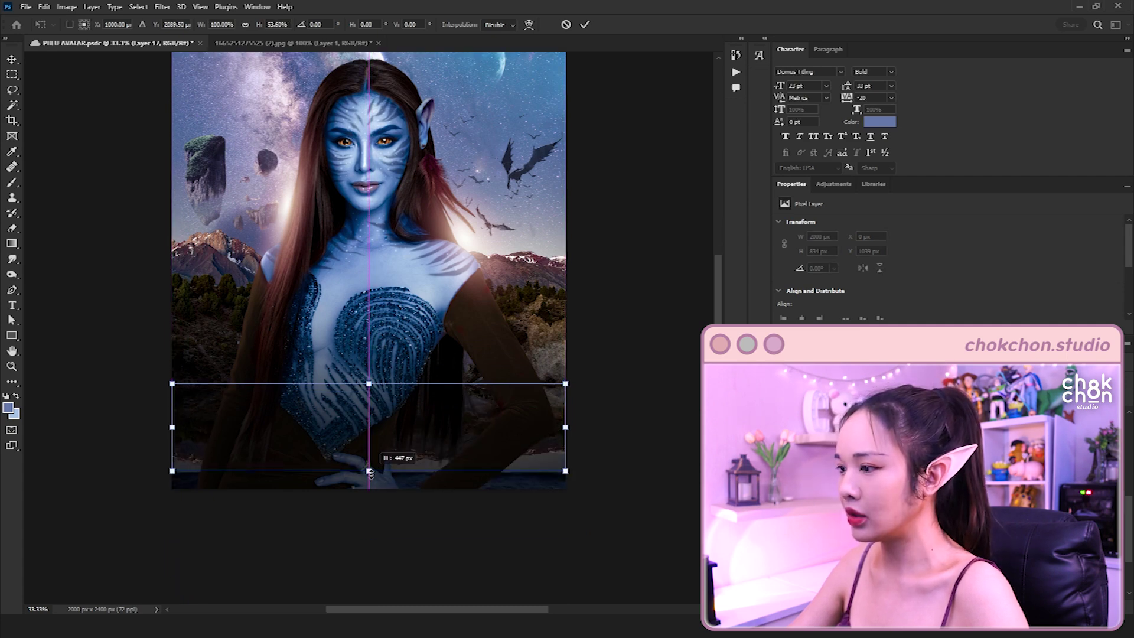
key("Return")
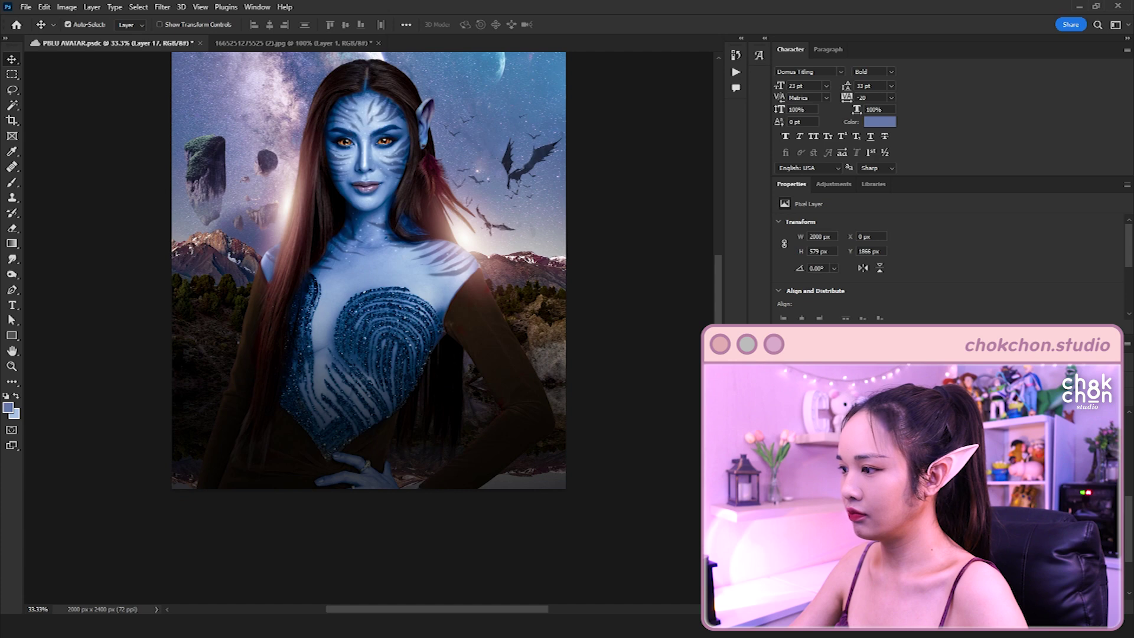
Pick the Eraser with a large soft brush.
key("e")
scroll(369, 295, "up", 1)
right_click(422, 401)
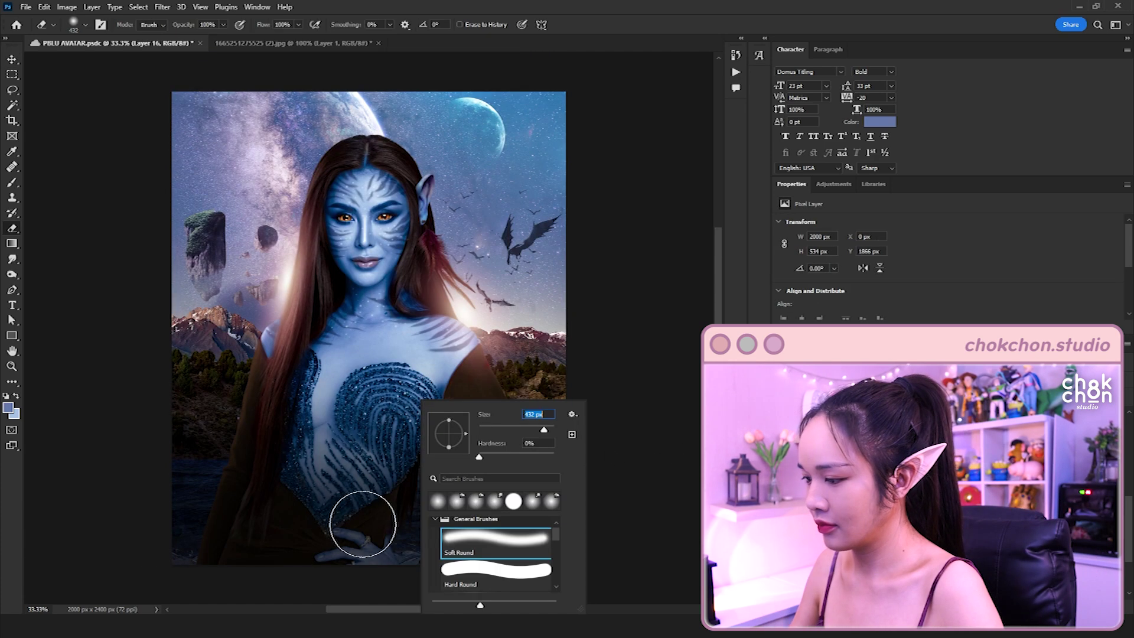
Finish blending the water edge and select the upper water layer.
key("Escape")
key("alt+bracketright")
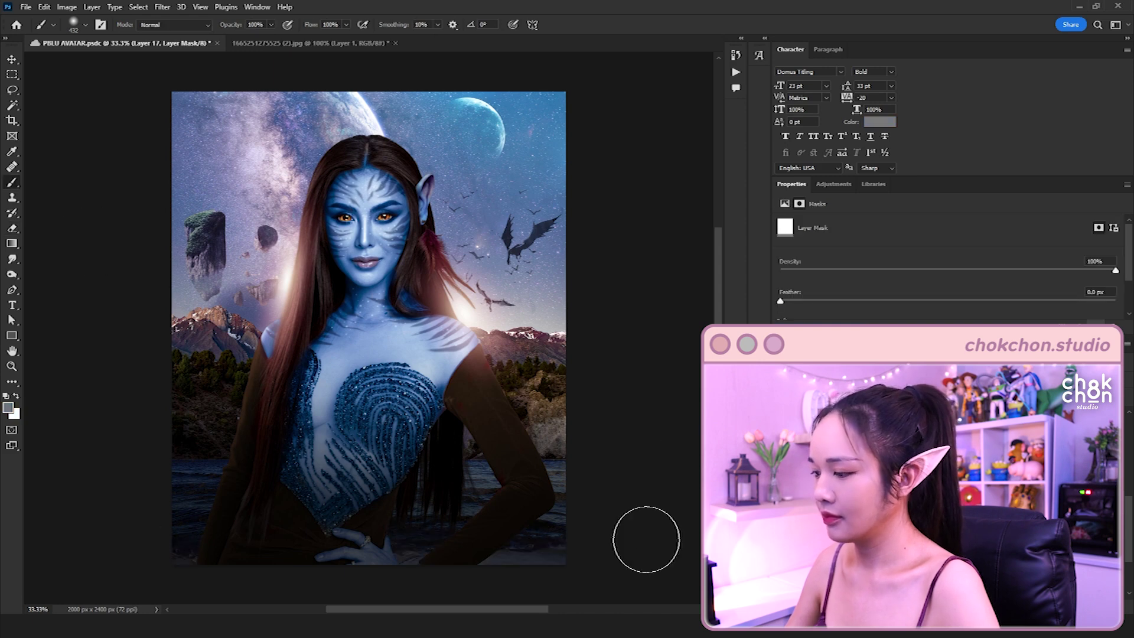
key("v")
left_click(640, 446)
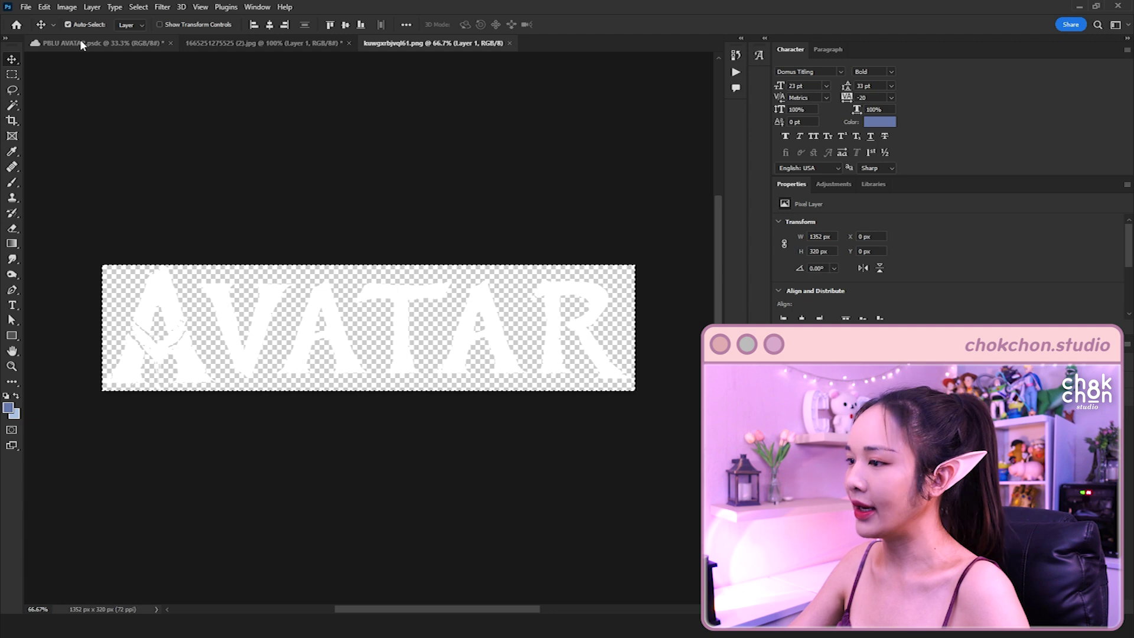
Paste the white AVATAR logo near the bottom and enlarge it across the lower poster.
left_click(101, 44)
key("ctrl+v")
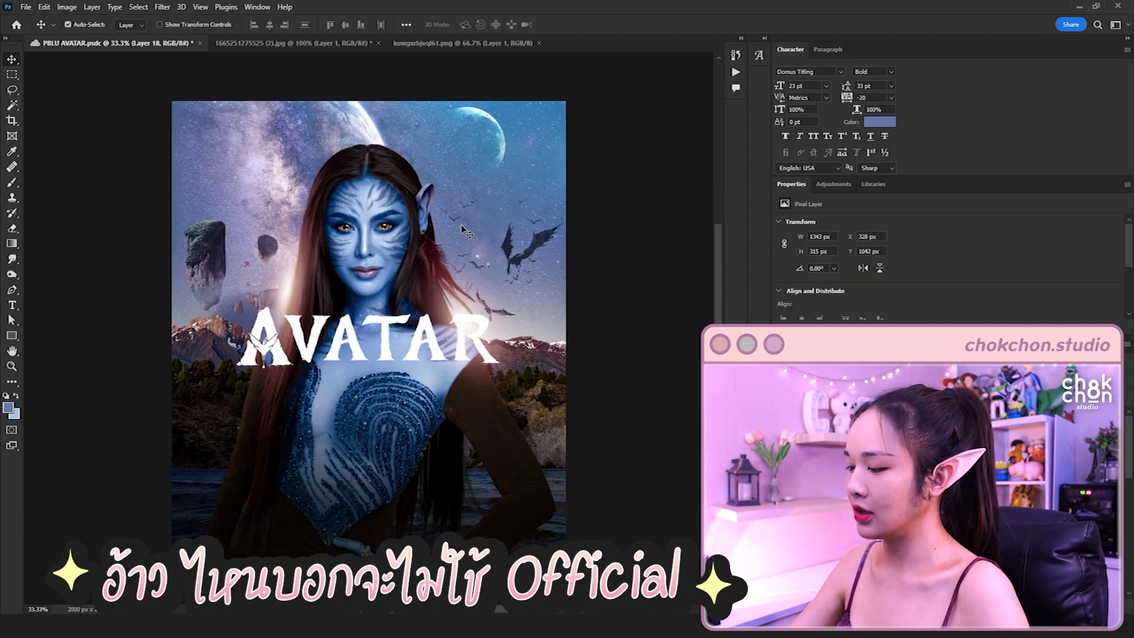
left_click_drag(384, 319, 360, 483)
key("ctrl+t")
left_click_drag(474, 470, 520, 455)
key("Return")
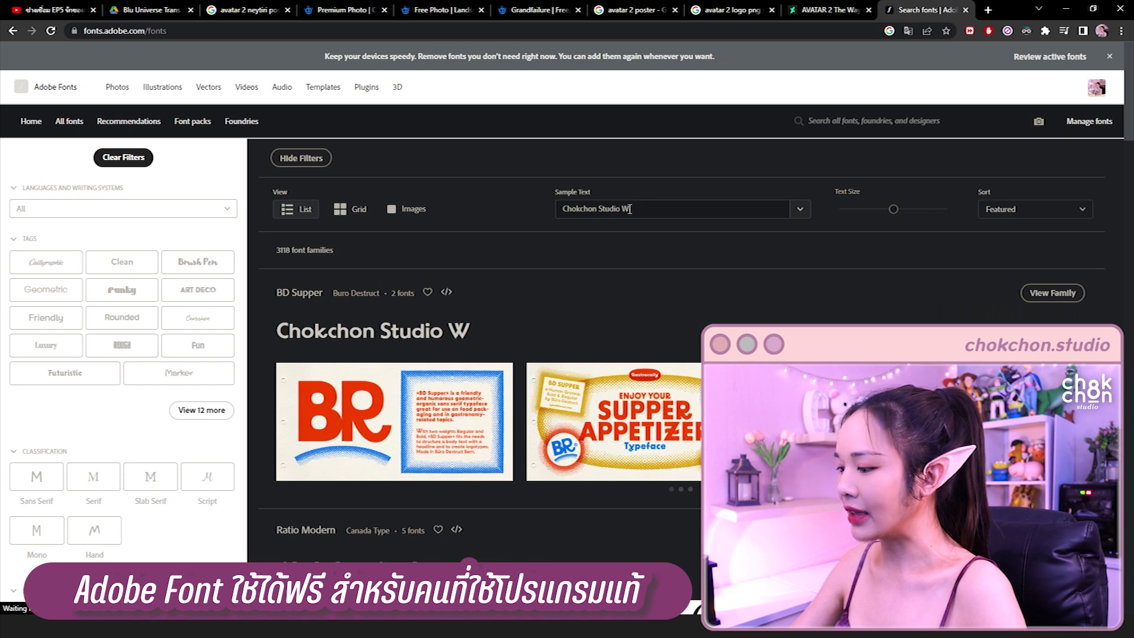
Preview fonts with 'THE WAY OF', find Carta Marina on page 2 and activate it.
type("THE")
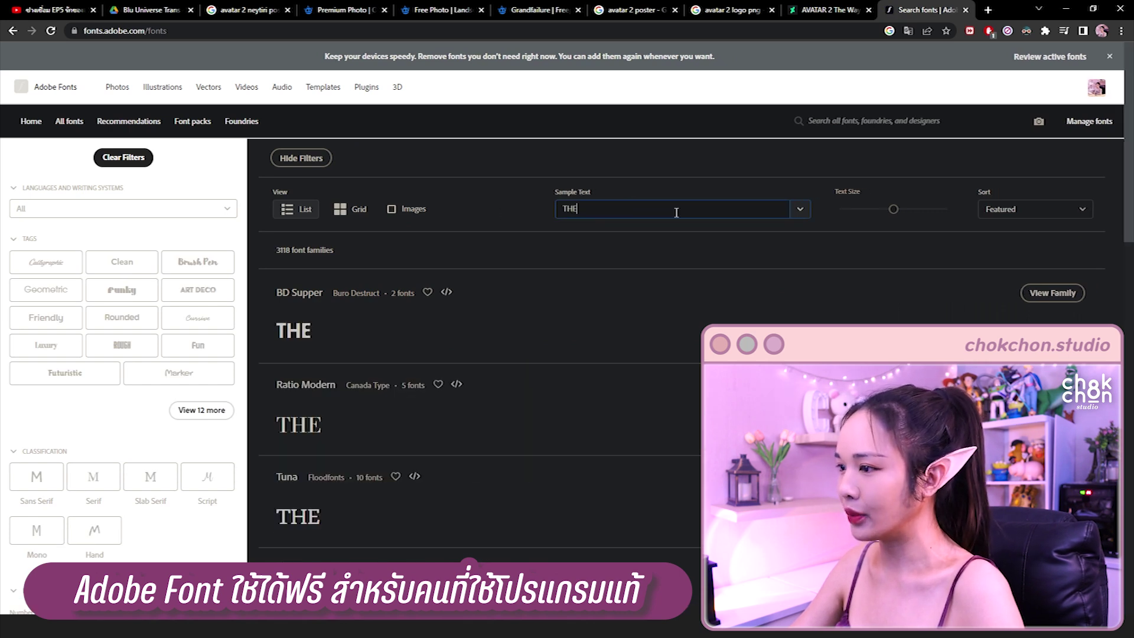
type(" WAY OF WATER")
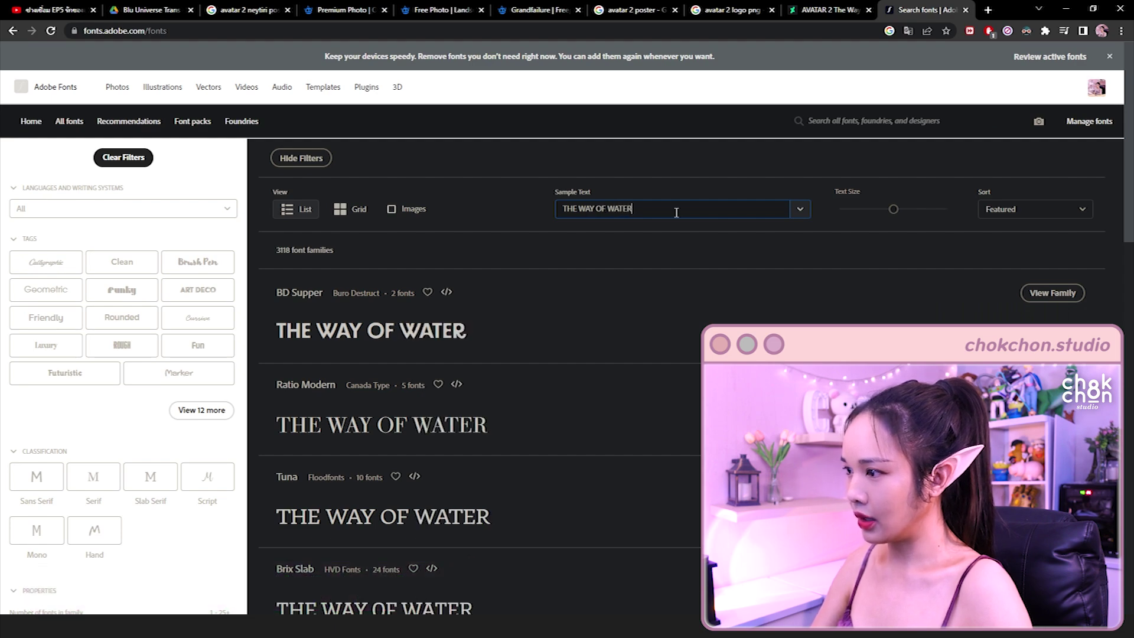
scroll(460, 373, "down", 10)
scroll(460, 373, "down", 5)
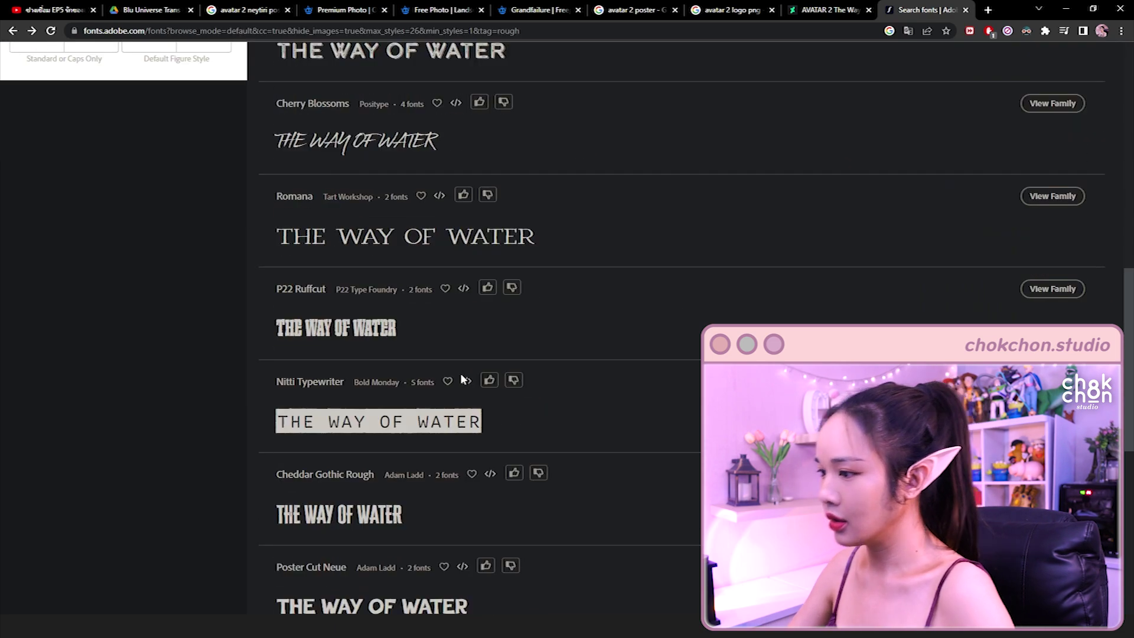
scroll(459, 373, "down", 3)
scroll(459, 373, "down", 5)
scroll(455, 373, "up", 2)
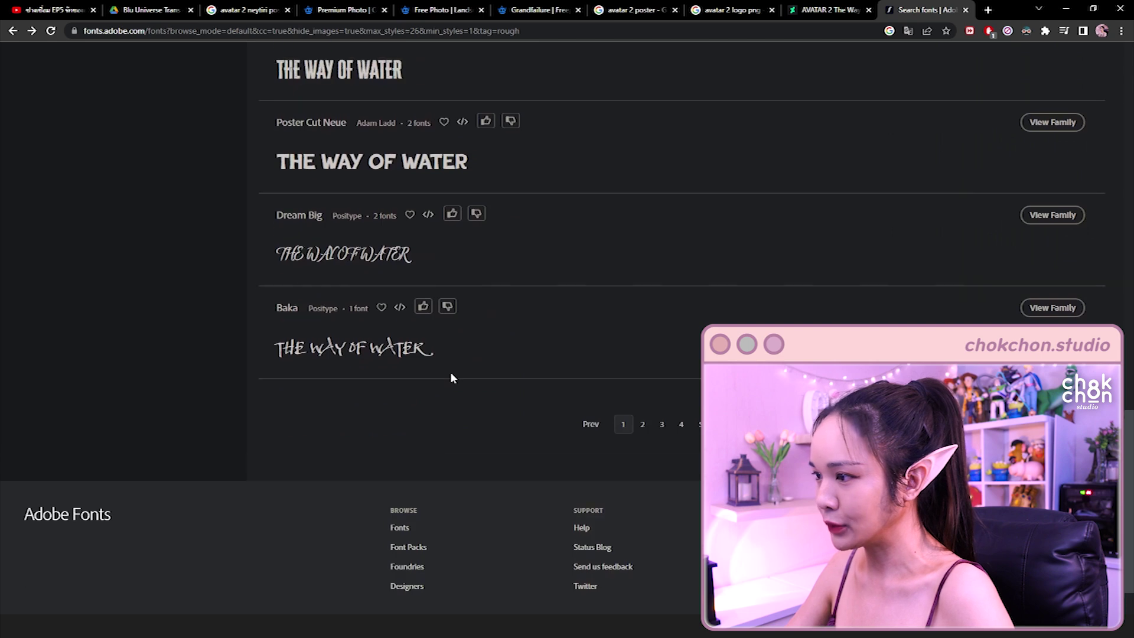
left_click(643, 514)
scroll(423, 362, "down", 2)
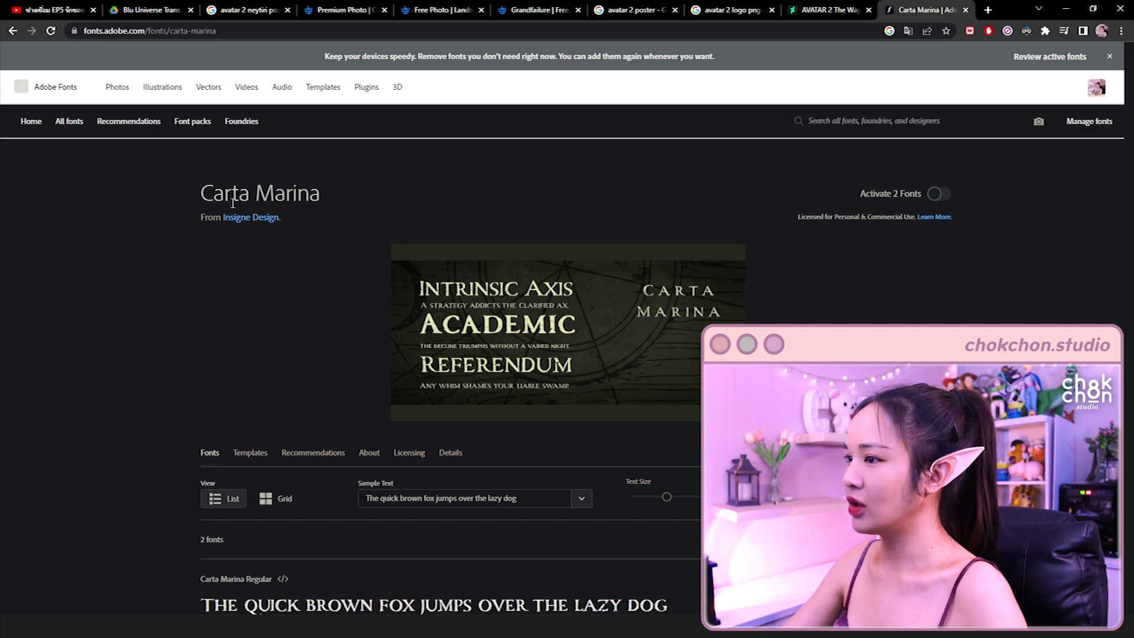
left_click_drag(200, 193, 348, 199)
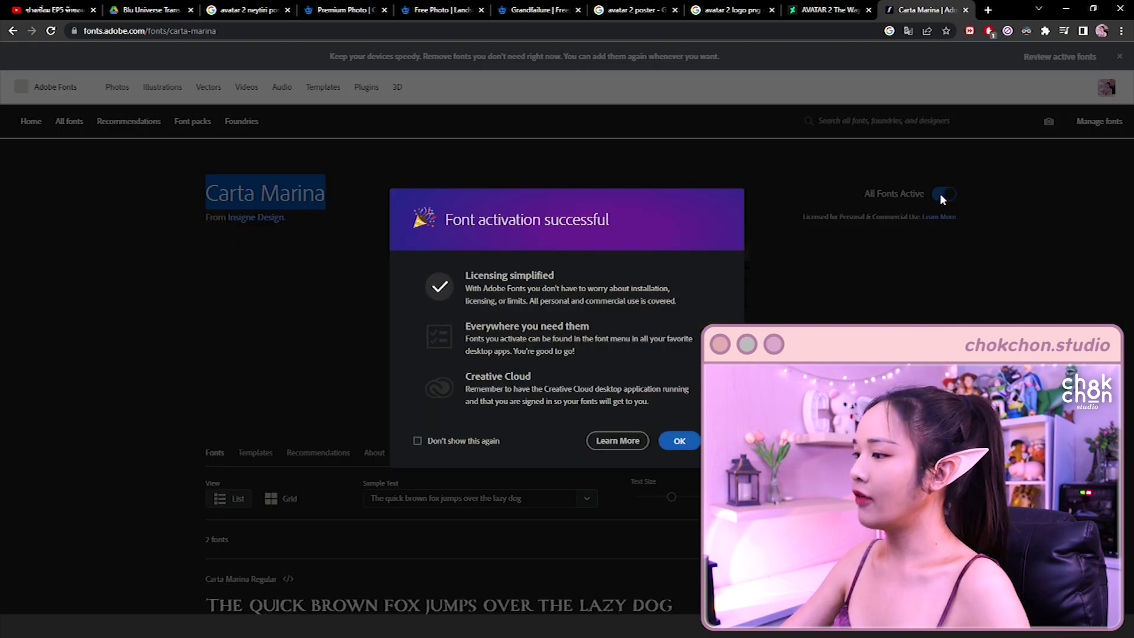
left_click(693, 446)
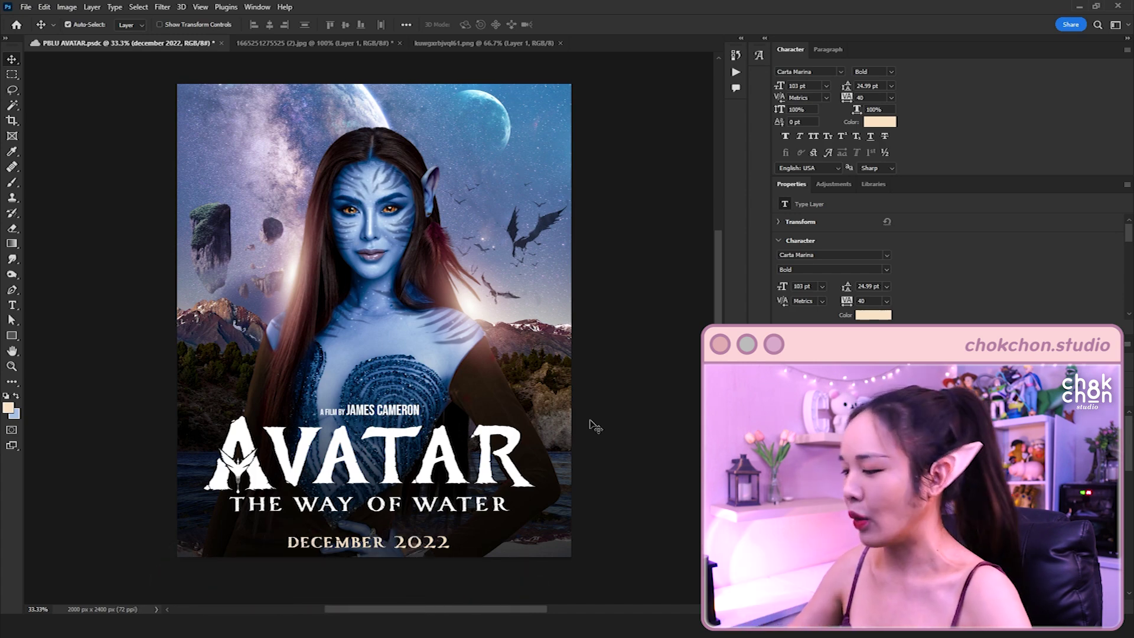
Preview fonts with the sample text 'AVATAR' and browse to page 2.
type("AVATAR")
scroll(558, 318, "down", 4)
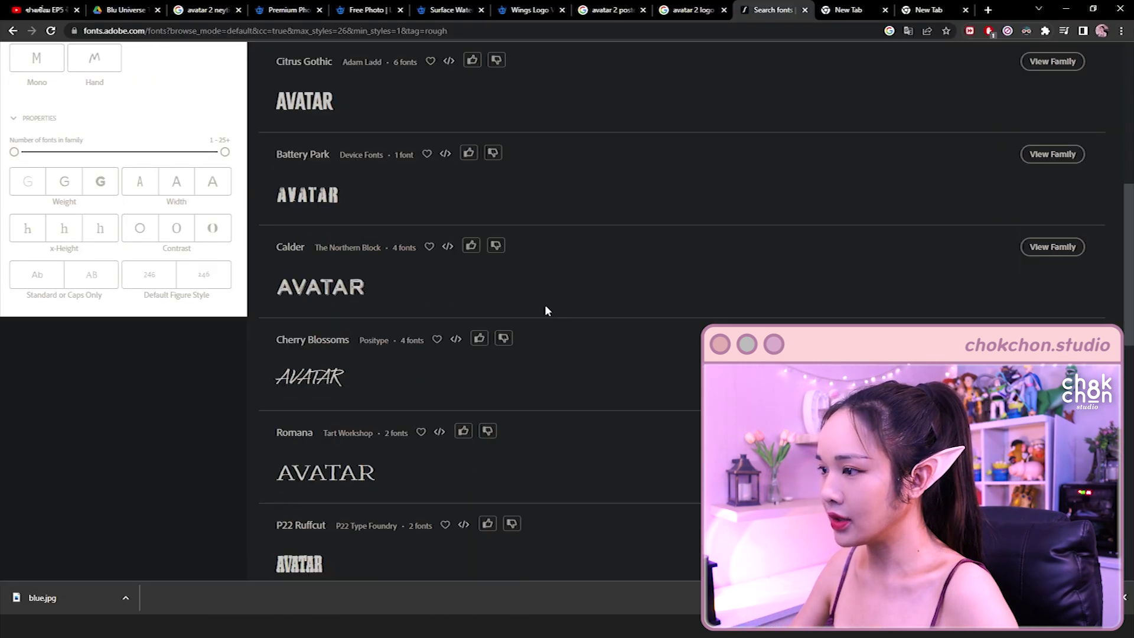
scroll(460, 264, "down", 3)
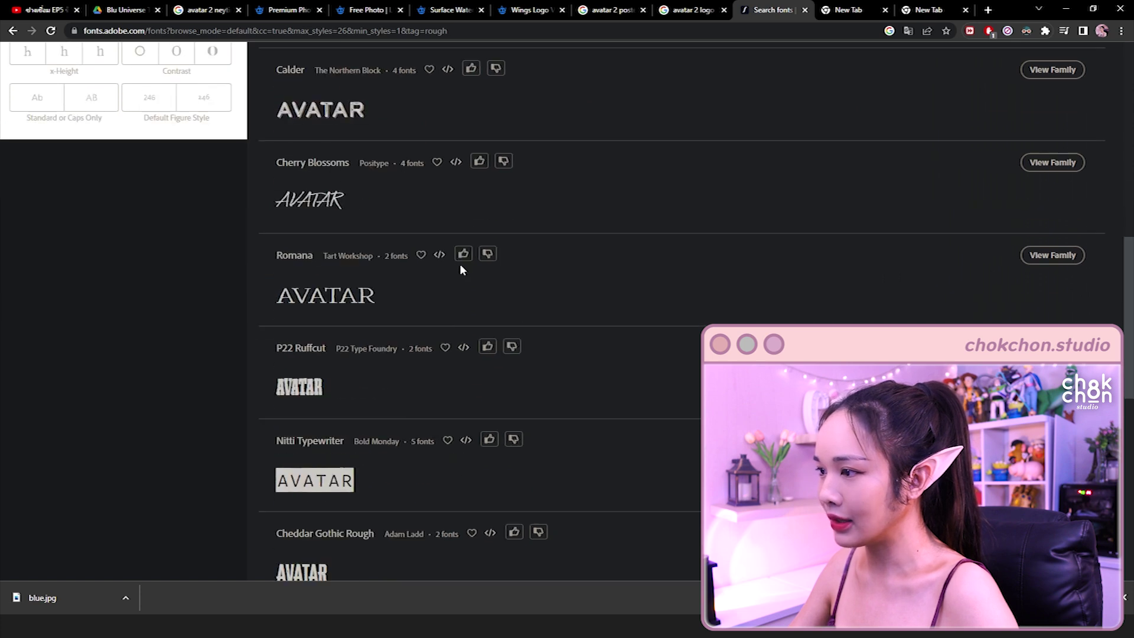
scroll(459, 322, "down", 4)
scroll(454, 319, "down", 3)
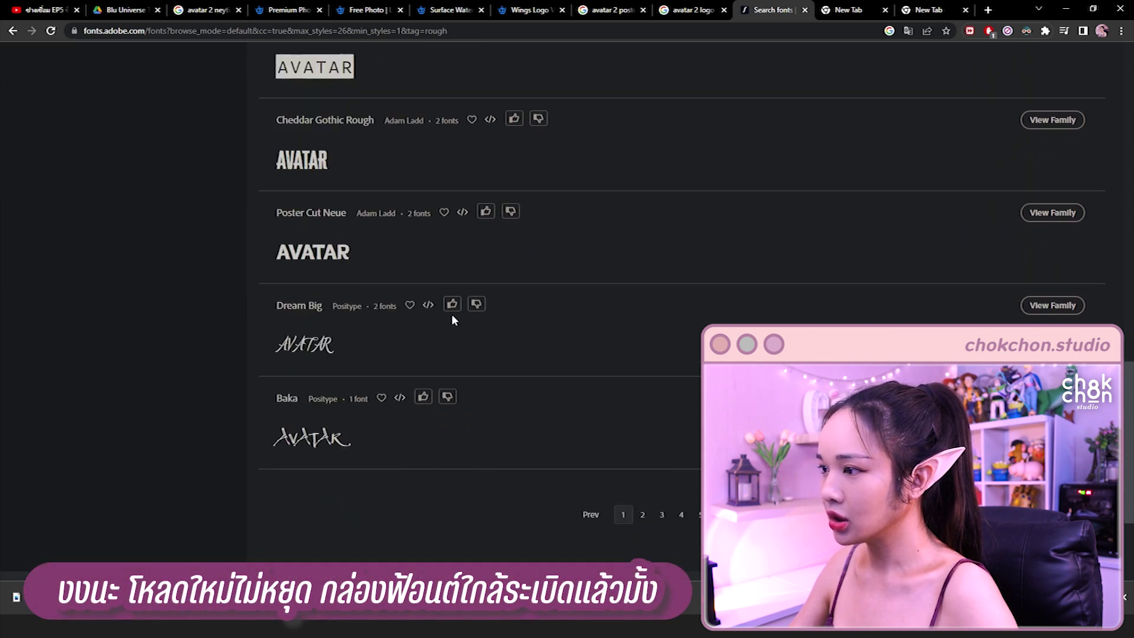
left_click(641, 514)
Open the Nelson font page in a new tab and activate all its fonts.
scroll(423, 329, "down", 5)
scroll(322, 321, "down", 1)
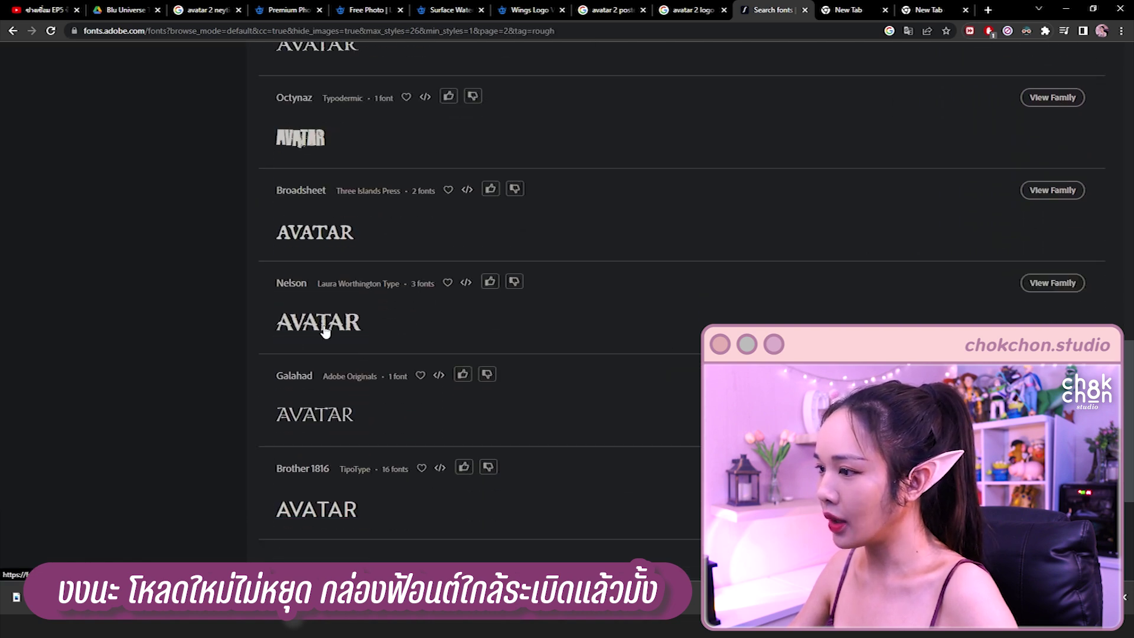
middle_click(321, 336)
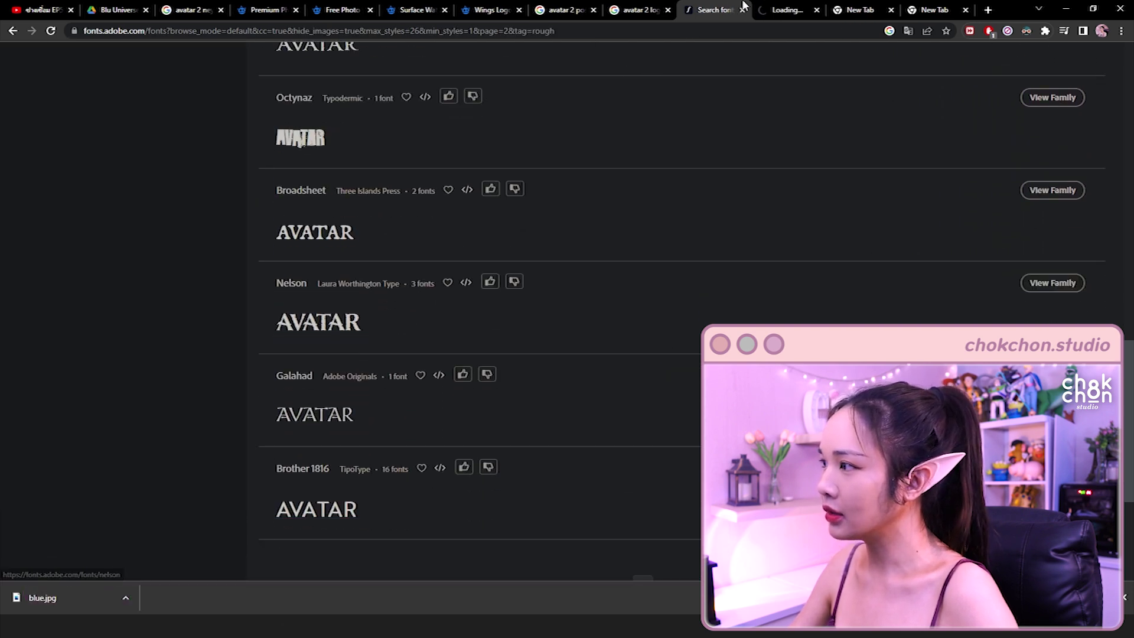
left_click(765, 10)
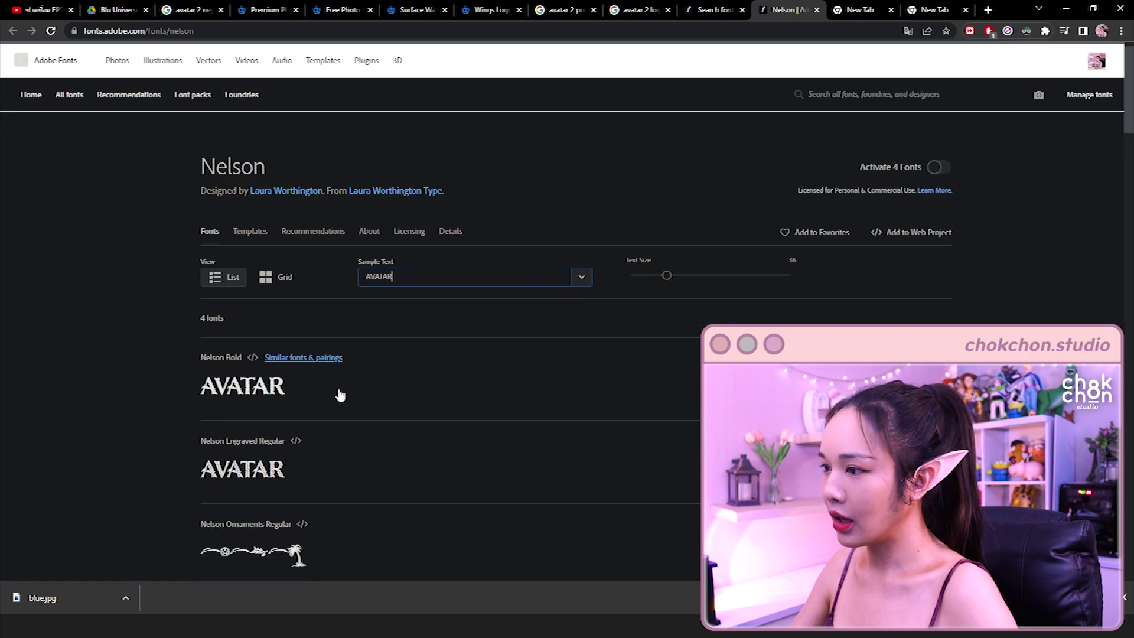
left_click(943, 193)
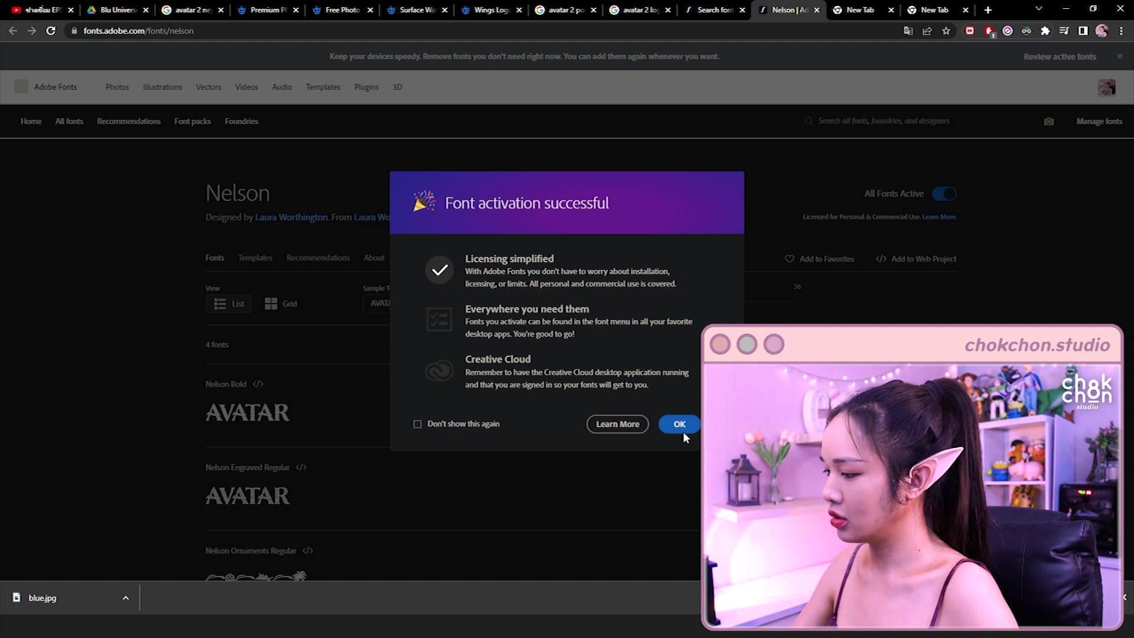
Dismiss the activation dialog and browse to the next page of wings logo results.
left_click(679, 424)
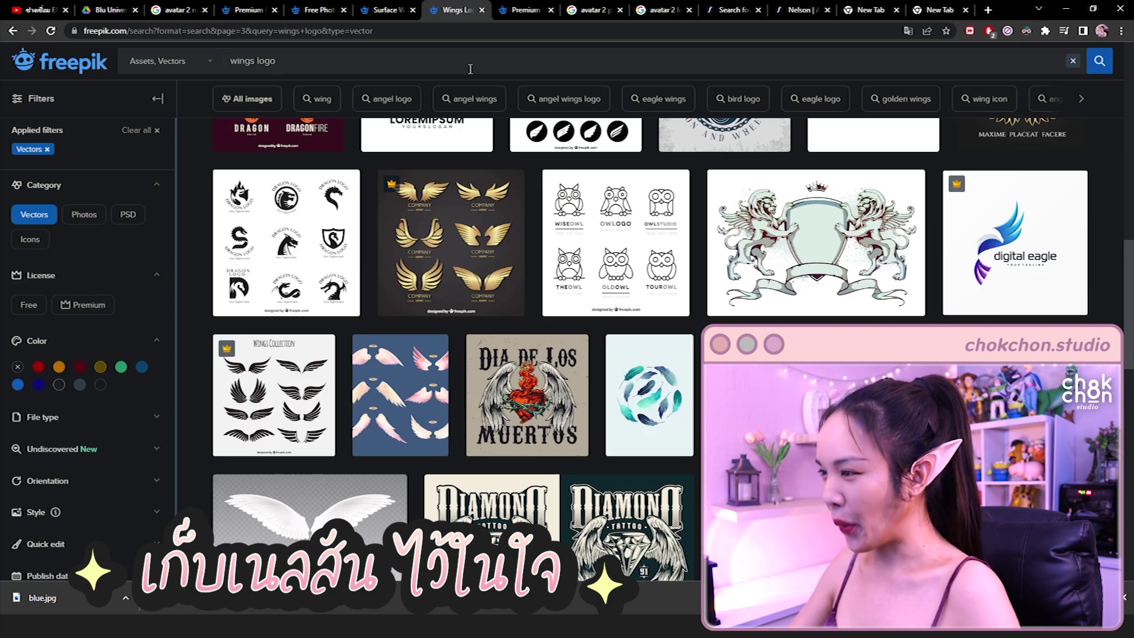
scroll(475, 221, "down", 1)
scroll(479, 236, "down", 2)
scroll(607, 309, "down", 1)
scroll(618, 371, "down", 1)
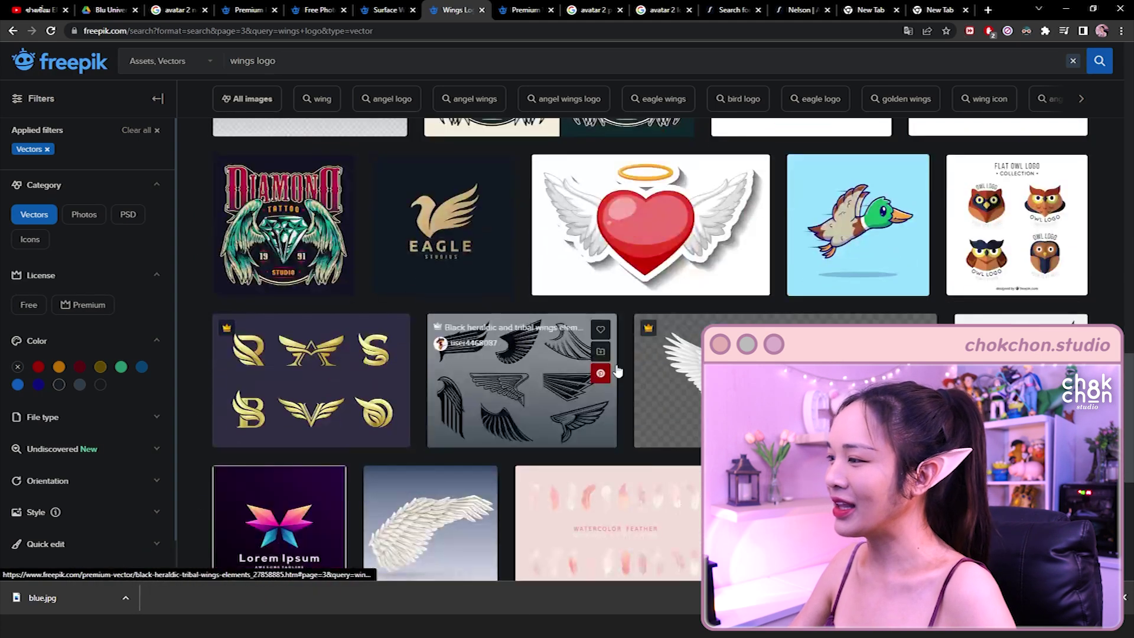
scroll(658, 371, "down", 4)
scroll(660, 371, "up", 1)
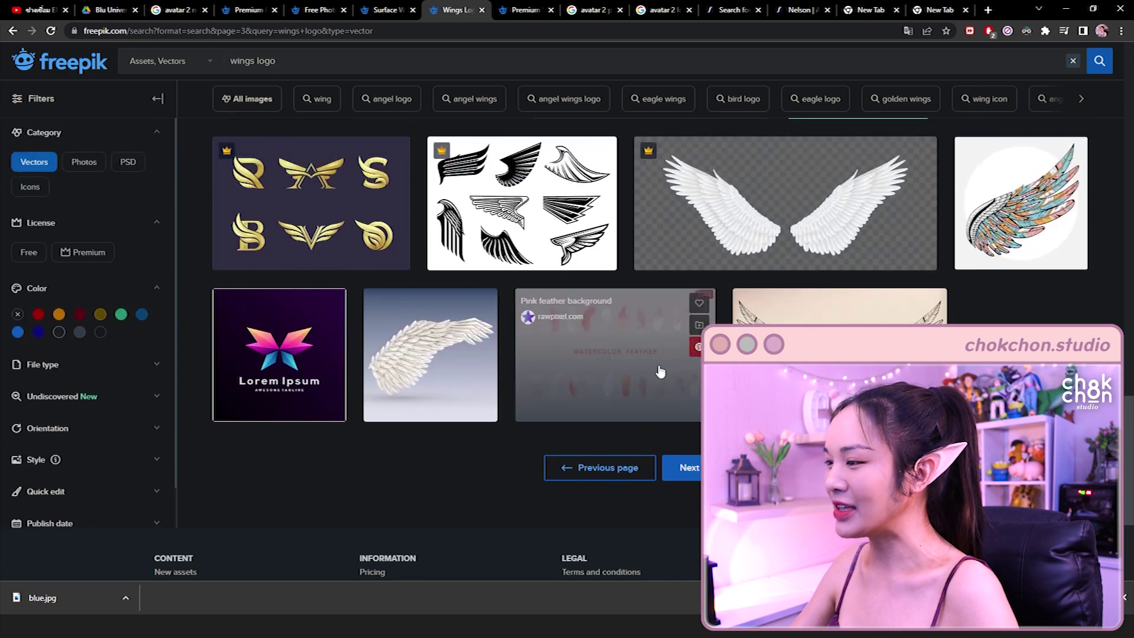
left_click(684, 467)
Open the Bird eagle phoenix logo set and download it.
scroll(504, 366, "down", 1)
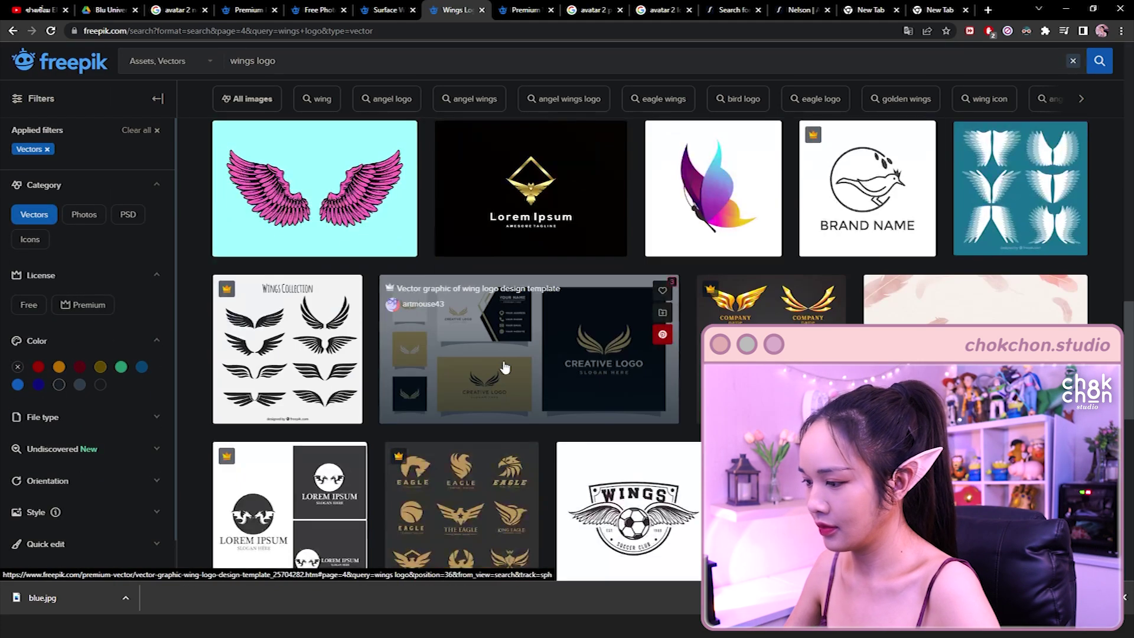
scroll(480, 413, "down", 2)
left_click(481, 413)
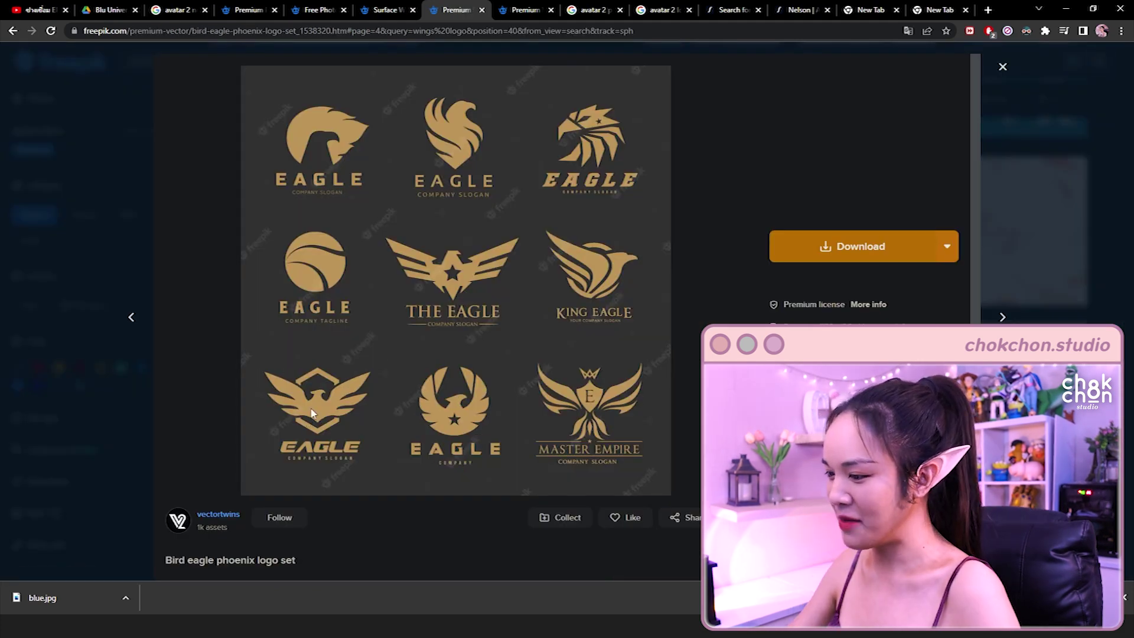
left_click(859, 247)
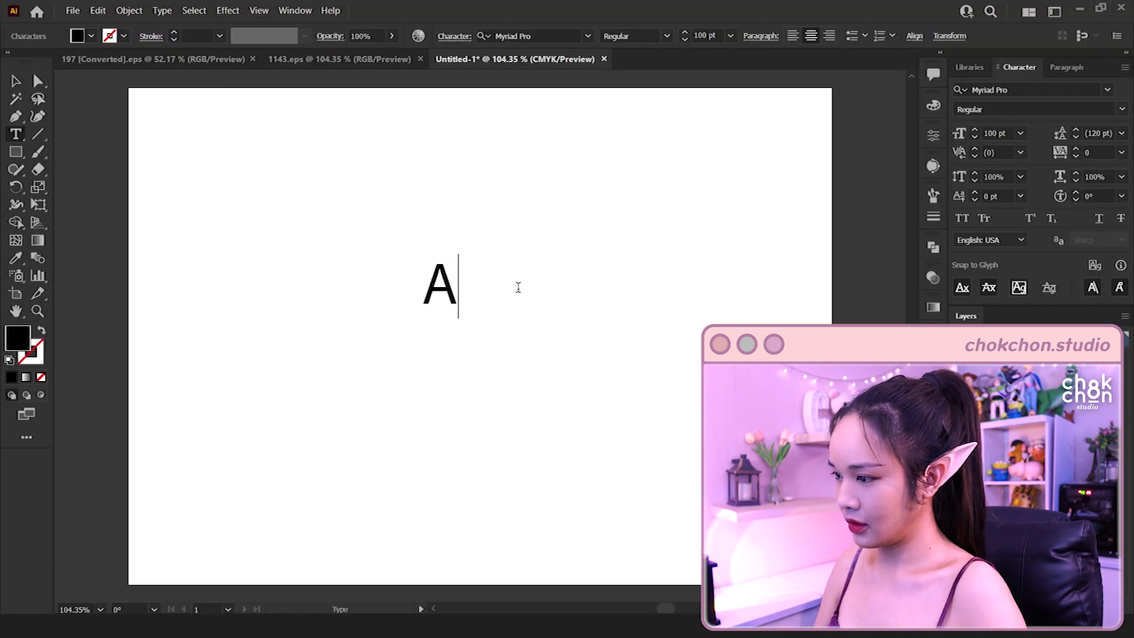
Type AVATAR on the artboard and set it to 220 pt.
type("VATAR")
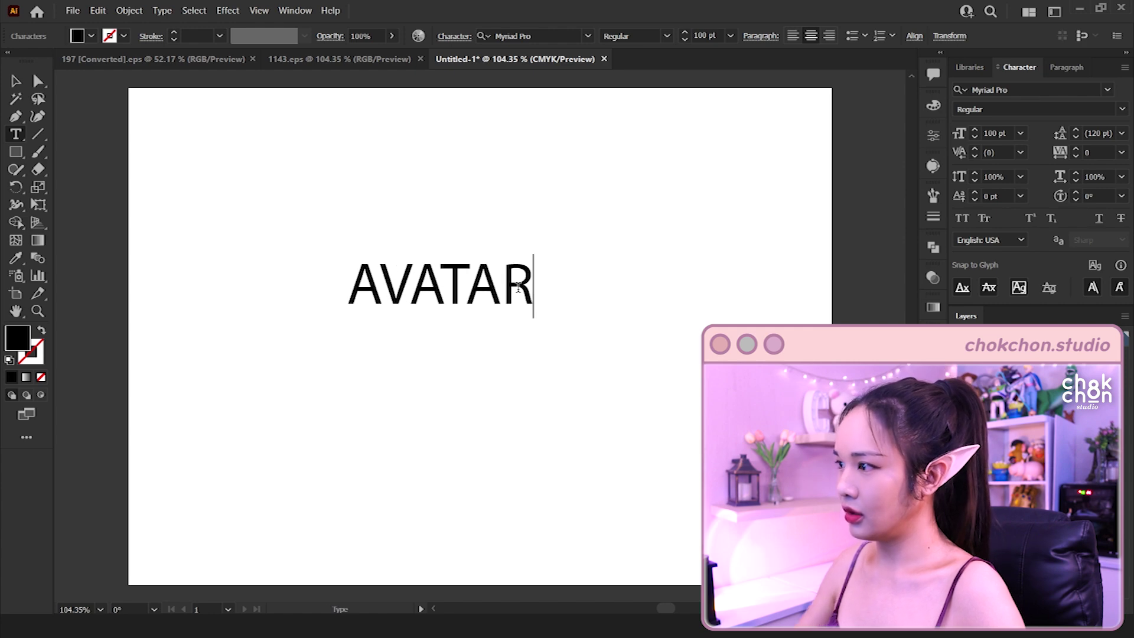
key("ctrl+a")
left_click(684, 35)
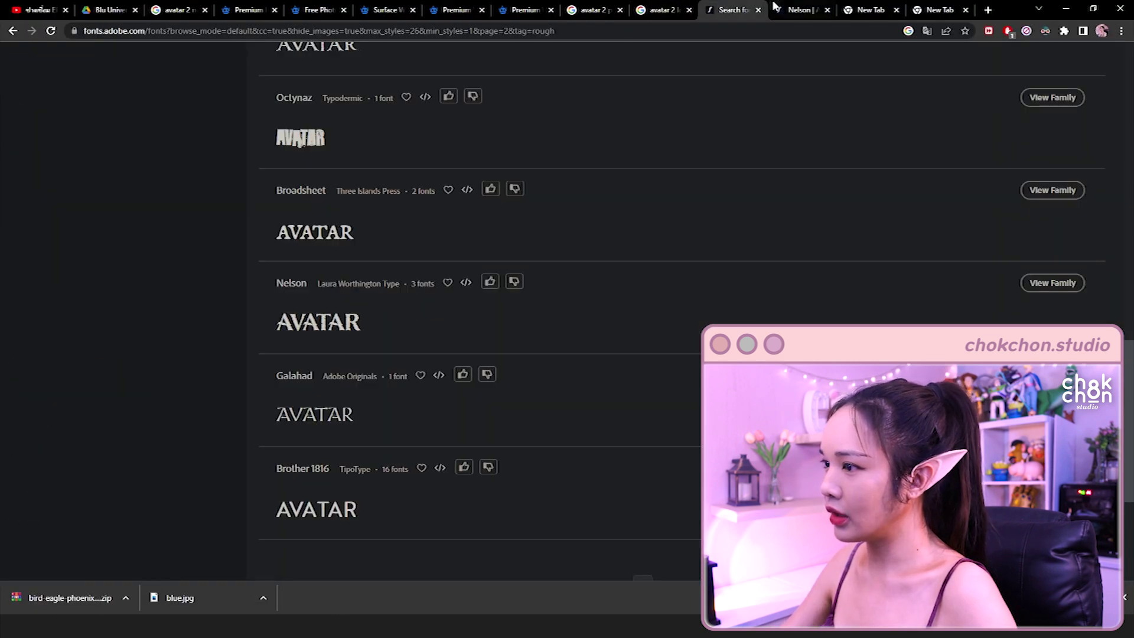
Set the AVATAR text in the Nelson Bold font, found by searching 'nels'.
left_click(775, 6)
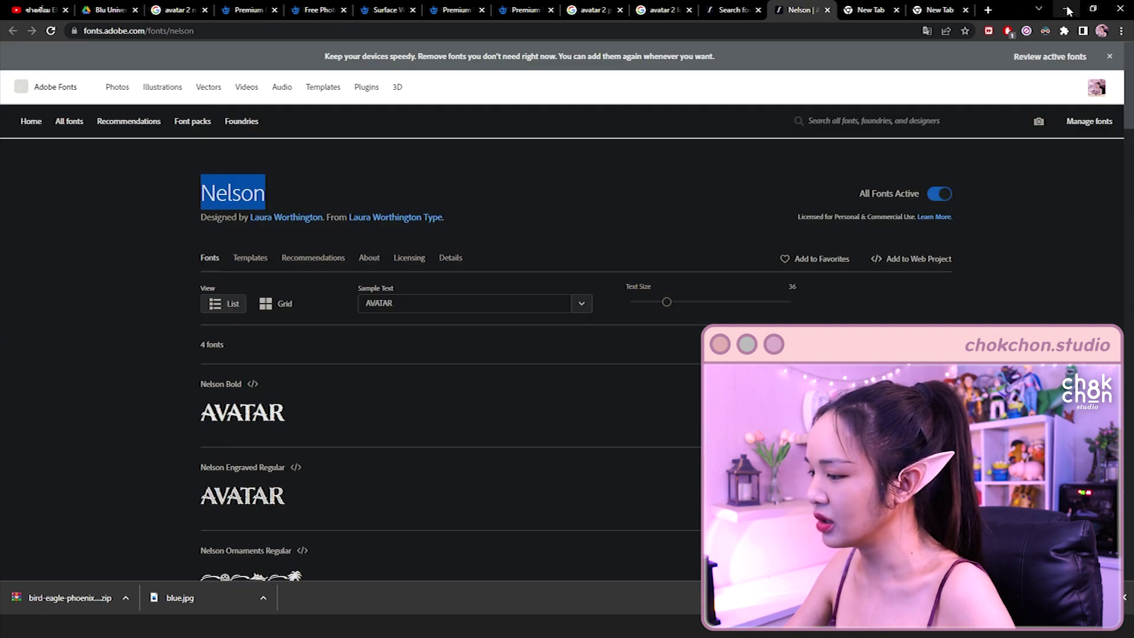
left_click(1067, 9)
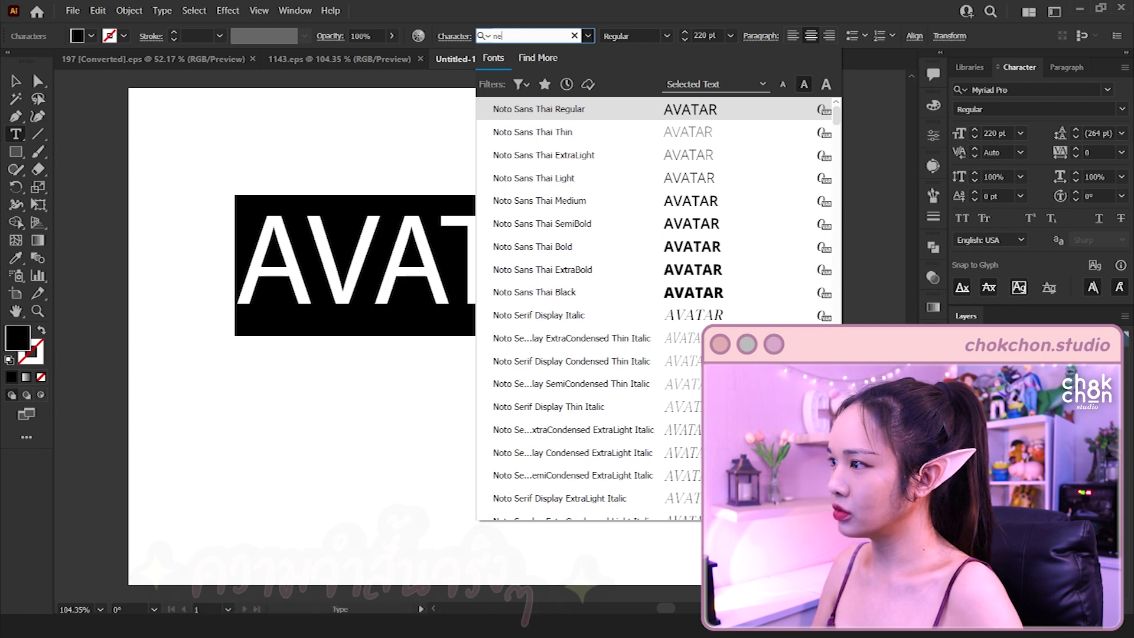
type("els")
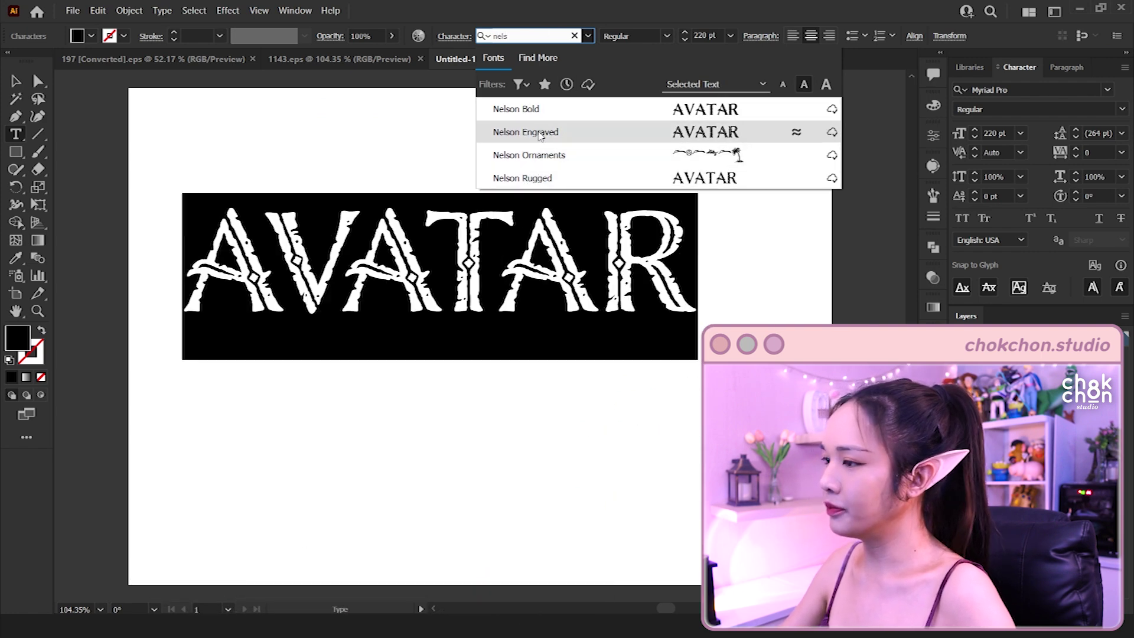
left_click(544, 115)
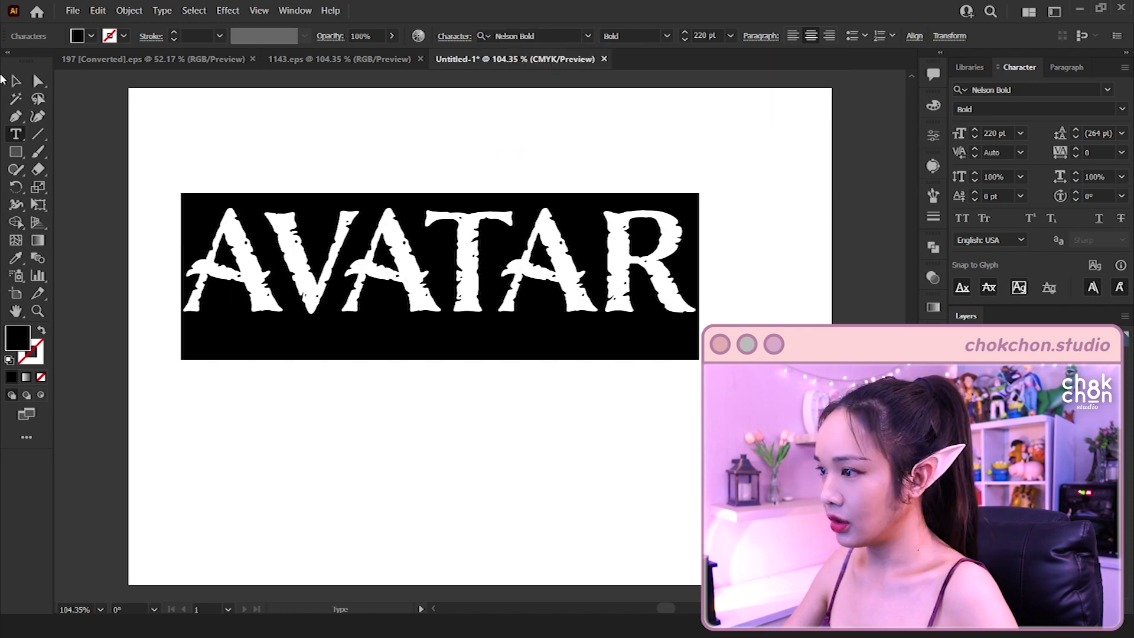
key("Escape")
Build a new leading A by copying the V, flipping it upside down and enlarging it.
left_click_drag(408, 247, 431, 273)
key("ctrl+plus")
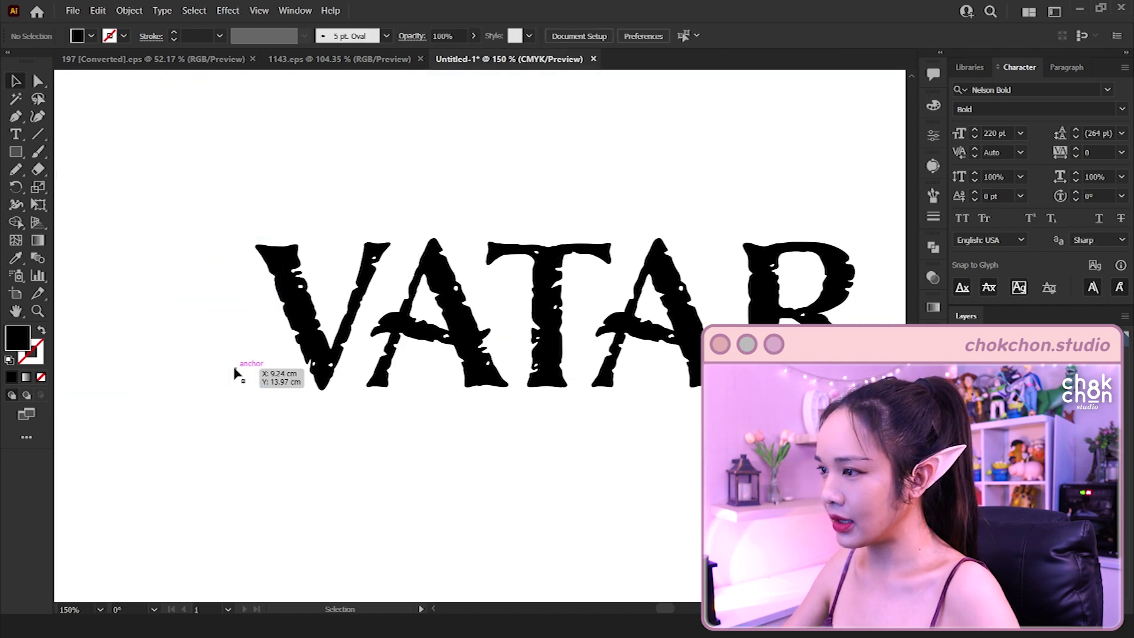
left_click_drag(299, 321, 159, 320, "alt")
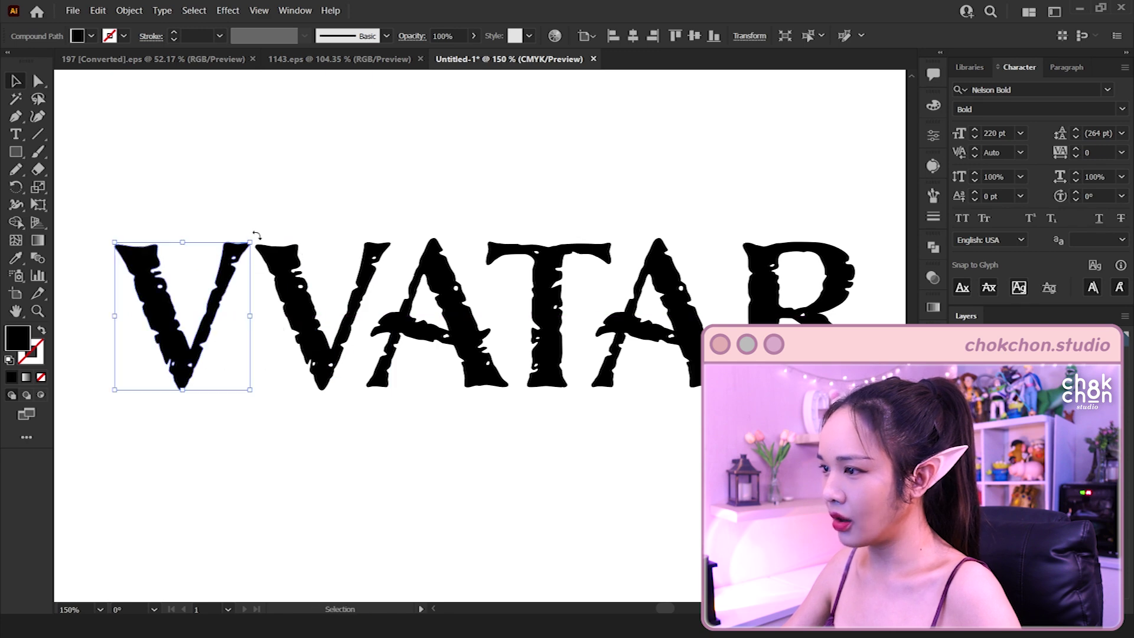
left_click_drag(176, 349, 295, 138)
left_click_drag(229, 250, 218, 271)
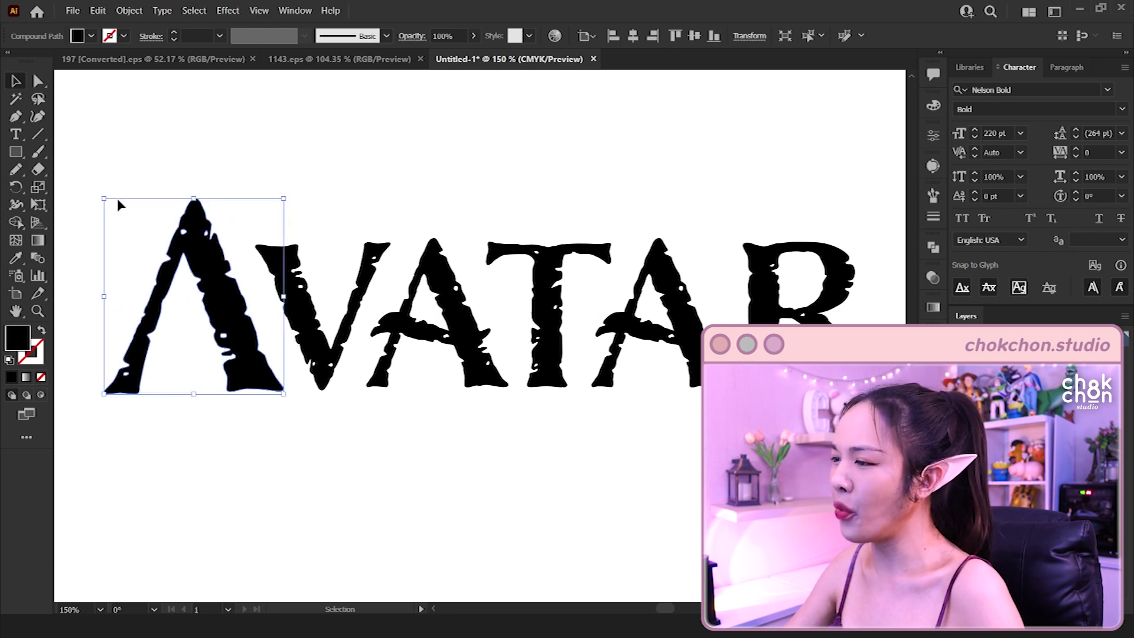
left_click_drag(112, 198, 94, 191)
key("ctrl+shift+a")
key("ctrl+plus")
Pencil rough strokes along the inner edges of the A legs, the V and the second A.
key("n")
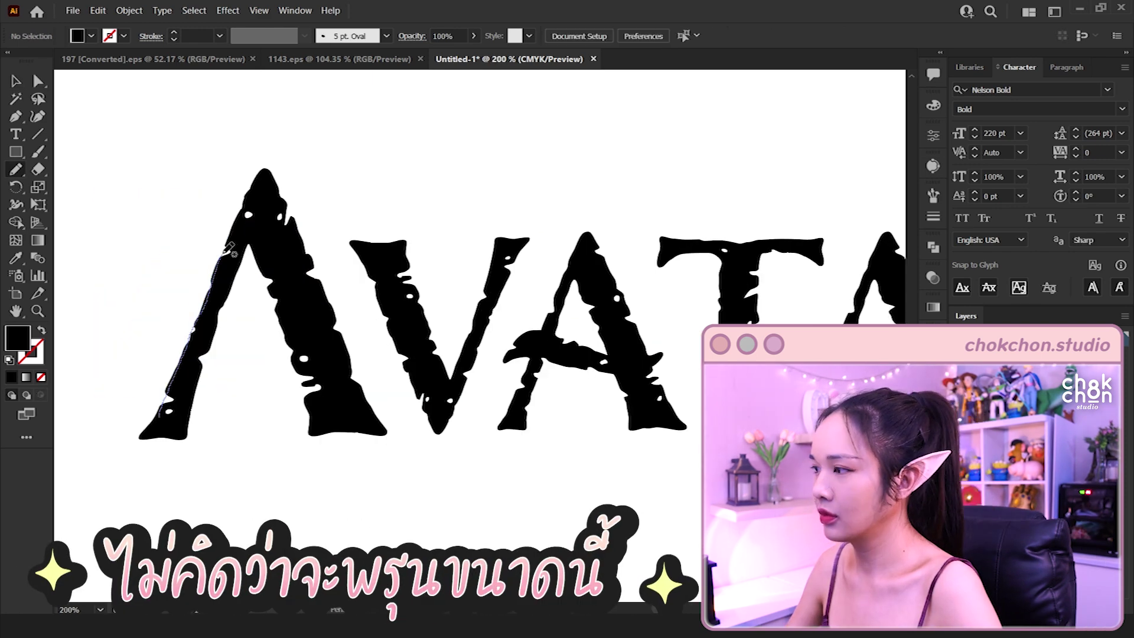
left_click_drag(197, 355, 298, 357)
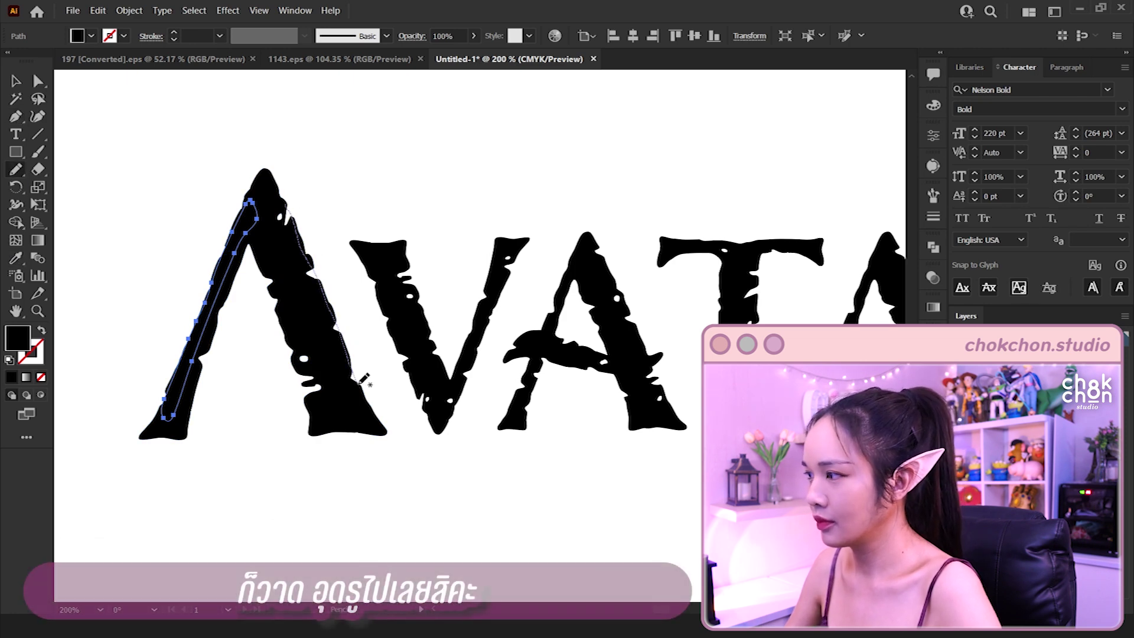
left_click_drag(271, 207, 267, 210)
left_click_drag(419, 262, 306, 257)
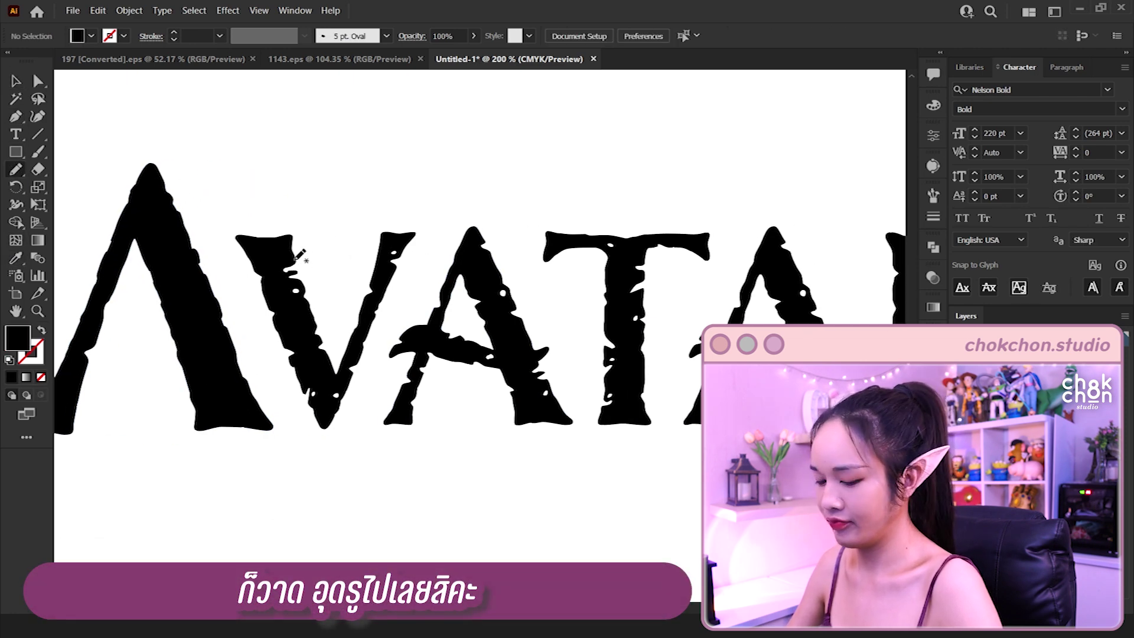
left_click_drag(292, 345, 255, 258)
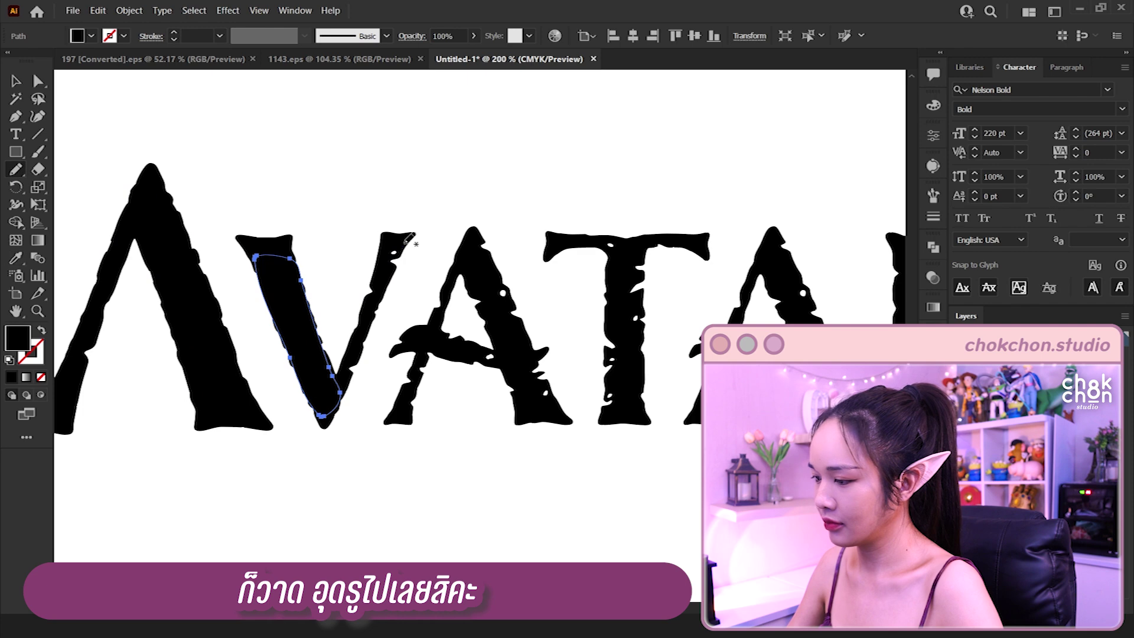
left_click_drag(348, 383, 343, 389)
left_click_drag(498, 220, 324, 203)
mouse_move(226, 322)
left_mouse_down()
mouse_move(298, 323)
mouse_move(239, 336)
left_mouse_up()
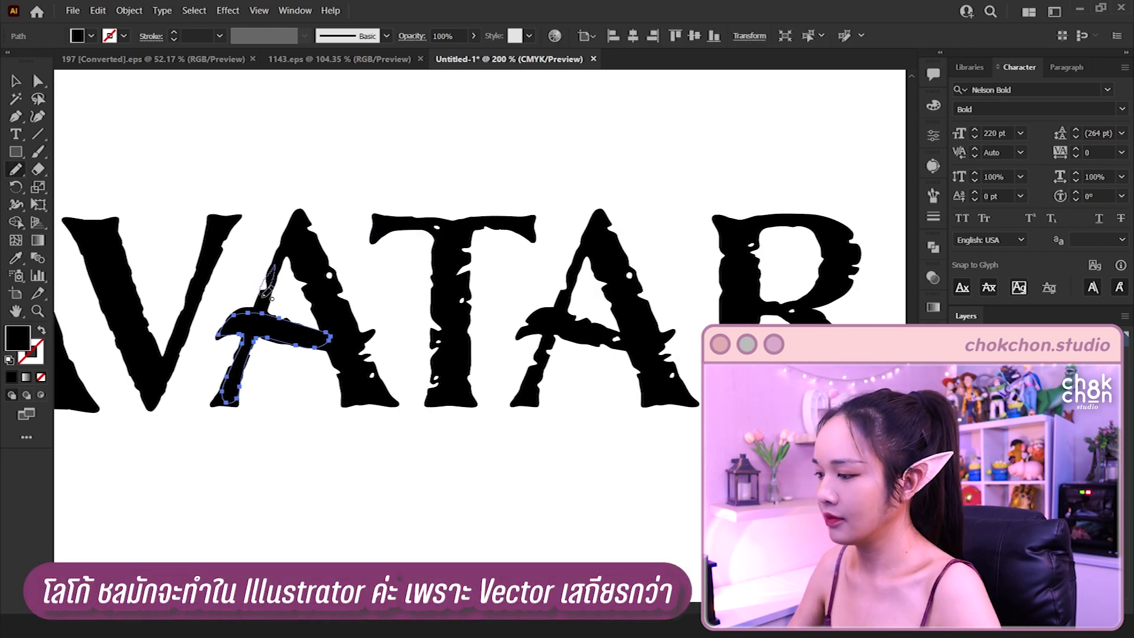
left_click_drag(338, 264, 378, 393)
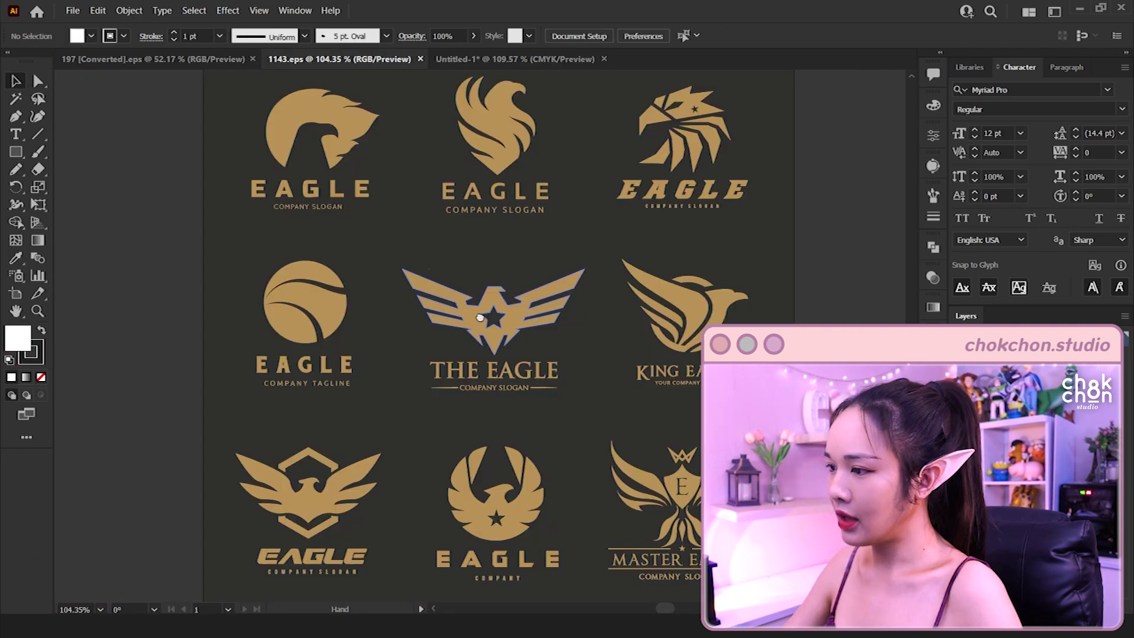
Copy the winged eagle from 1143.eps and paste it below the AVATAR lettering.
scroll(366, 378, "down", 3)
left_click(346, 417)
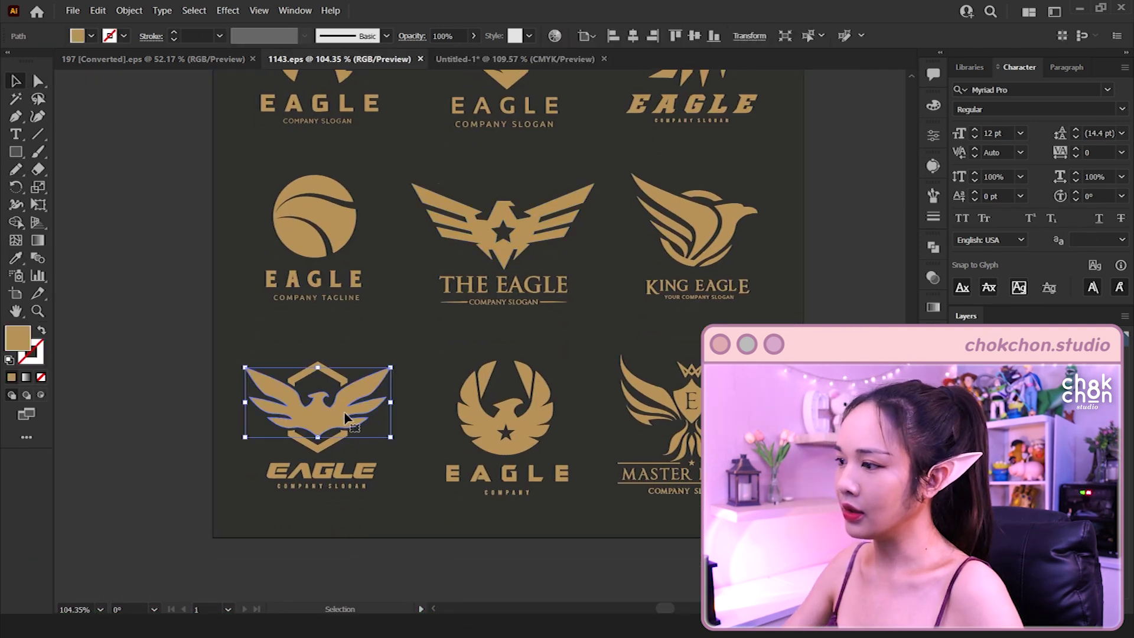
key("ctrl+c")
left_click(514, 59)
key("ctrl+v")
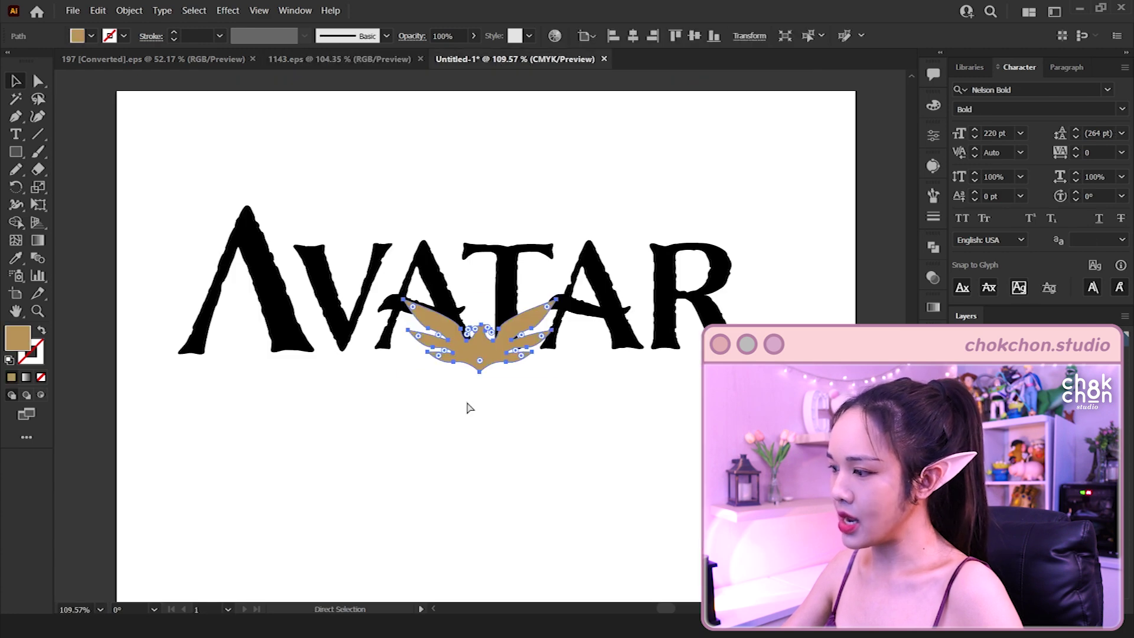
left_click_drag(485, 345, 451, 479)
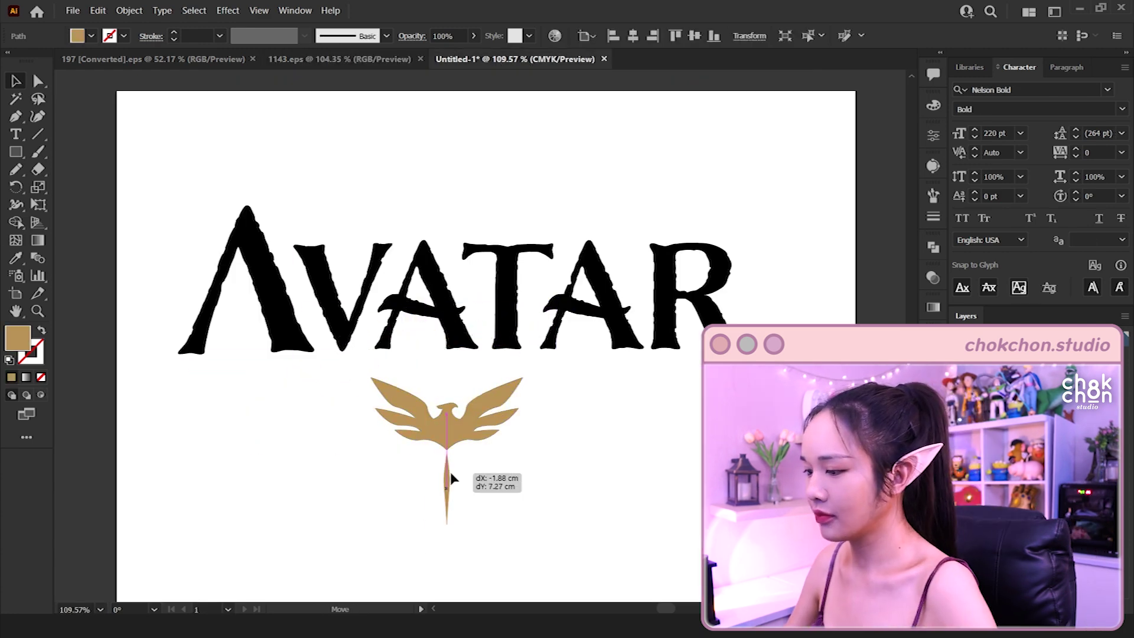
Fill the eagle black, shrink it inside the first A, and pencil an outline around it.
key("i")
left_click(366, 295)
right_click(469, 494)
left_click_drag(449, 414, 239, 316)
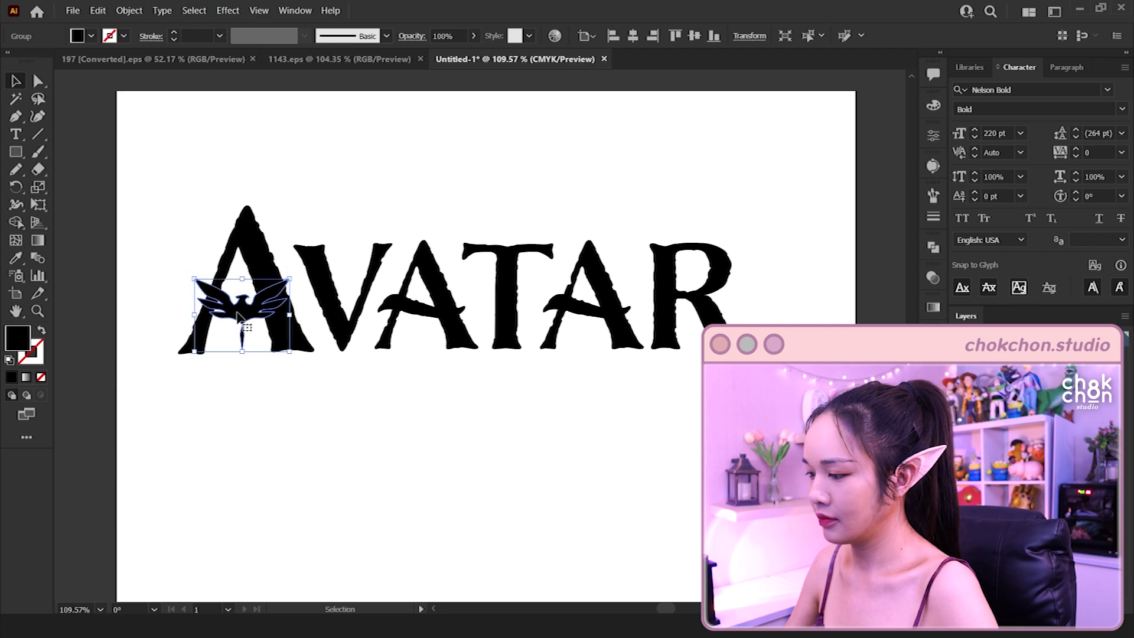
key("ctrl+plus")
key("ctrl+plus")
key("ctrl+plus")
left_click(933, 105)
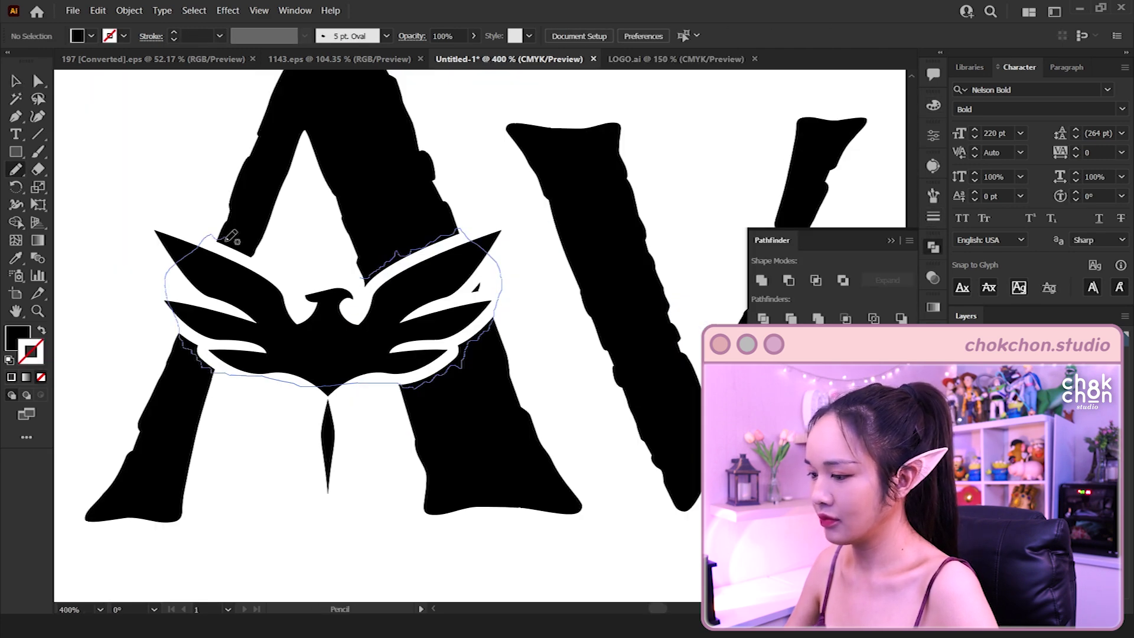
left_click_drag(232, 237, 230, 236)
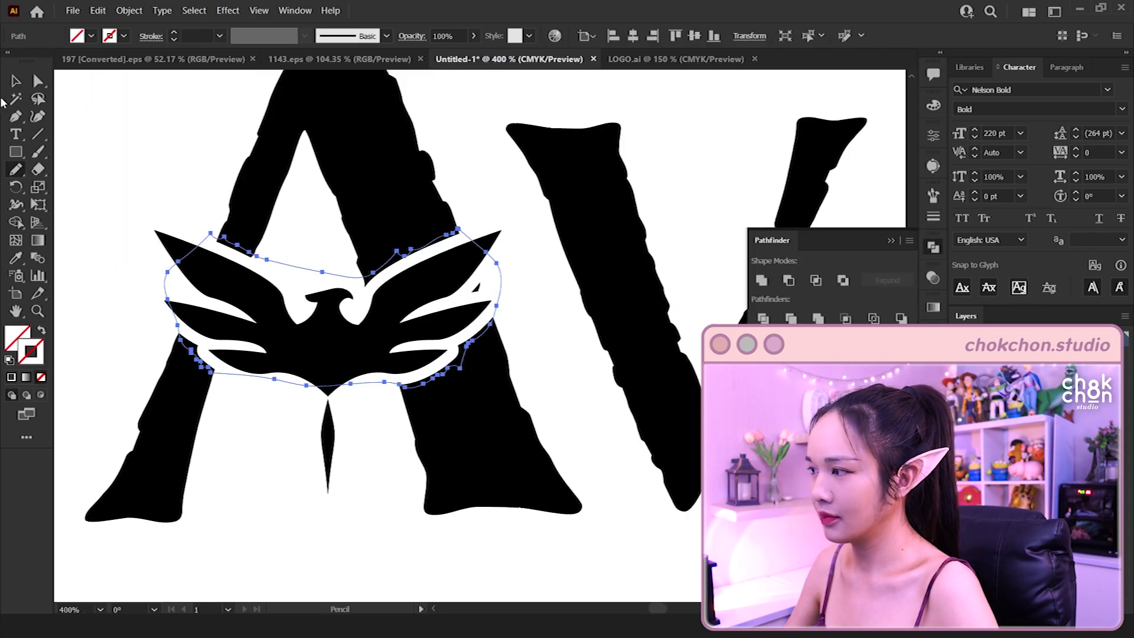
Give the eagle's outline a rough chalk brush stroke from the Chalk and Charcoal set.
key("v")
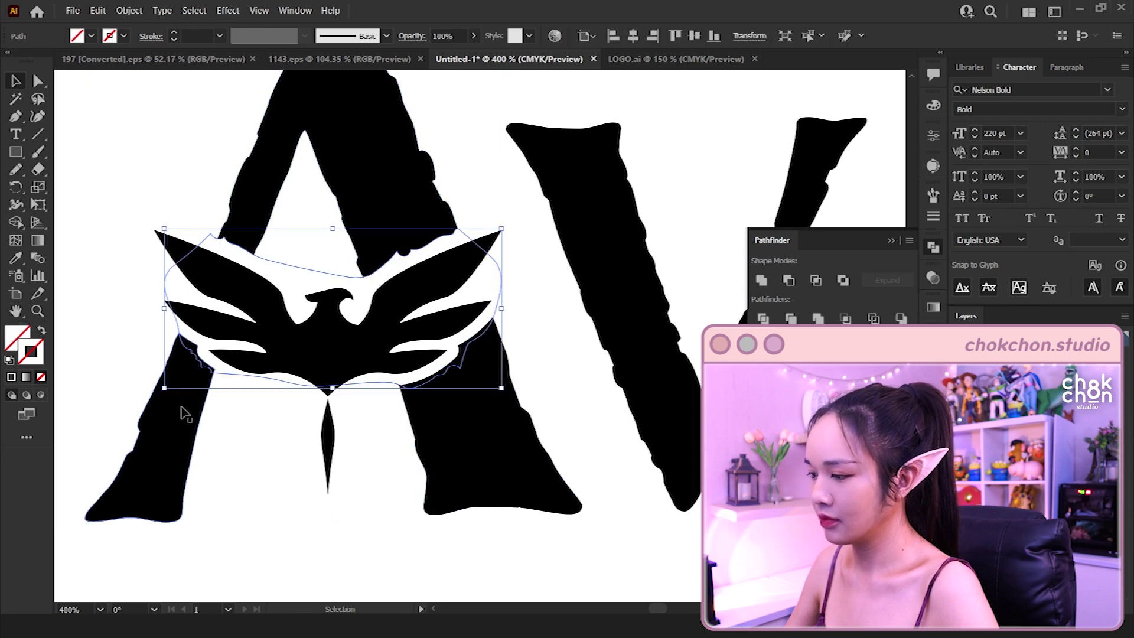
left_click_drag(405, 317, 582, 506)
key("F5")
left_click(910, 189)
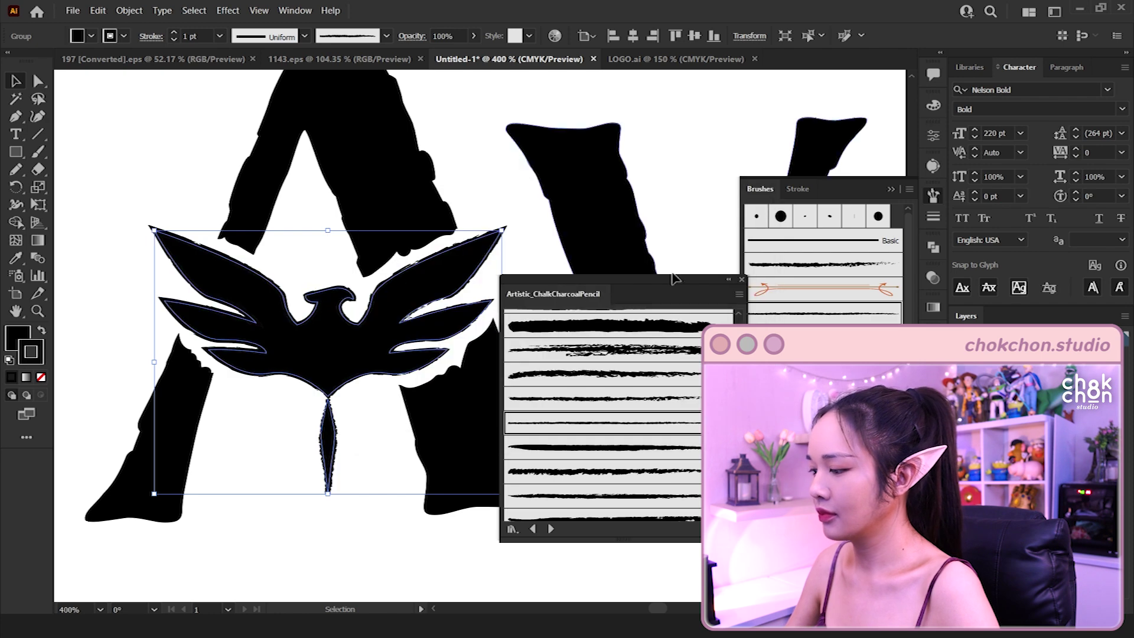
left_click(742, 280)
key("ctrl+0")
key("F5")
Select the entire AVATAR logo with its emblem and copy it.
left_click(540, 415)
left_click_drag(483, 560, 435, 528)
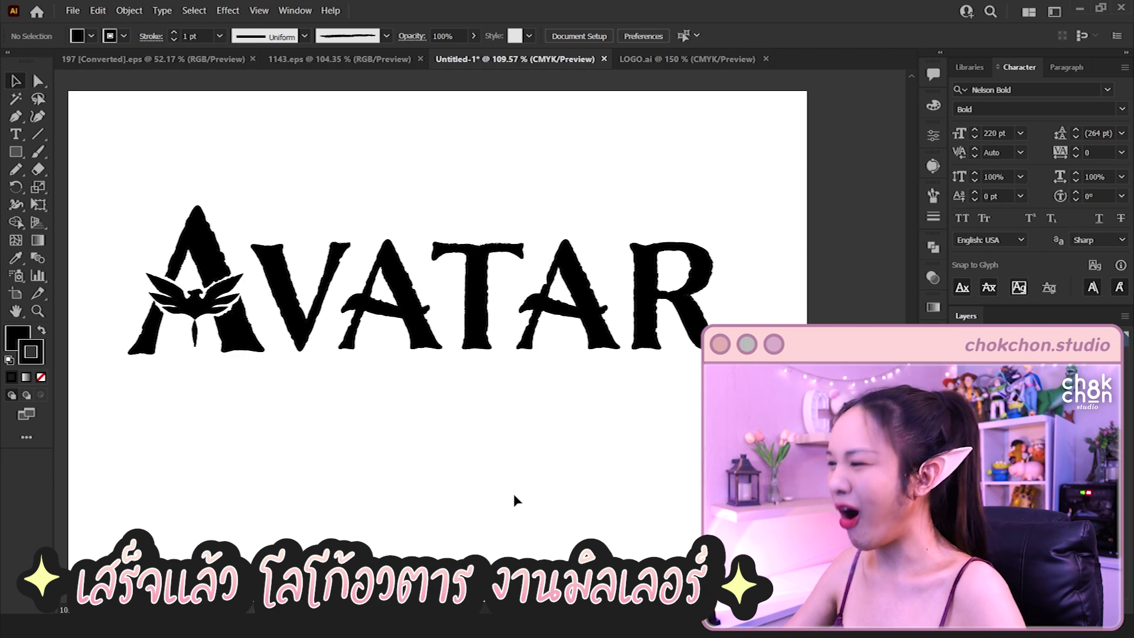
left_click_drag(741, 148, 109, 512)
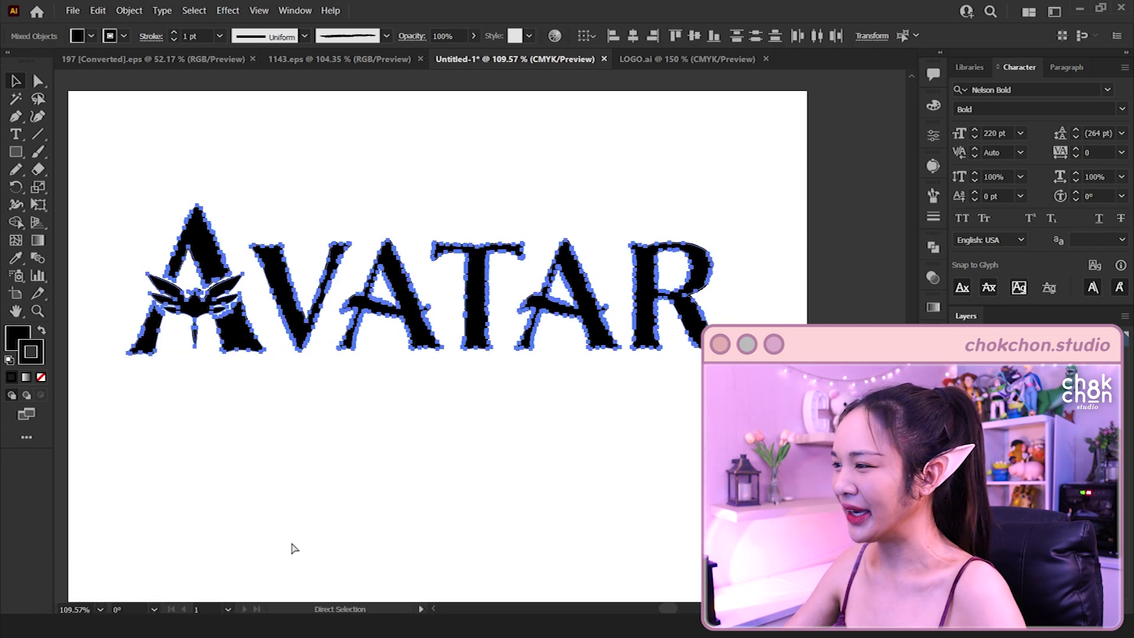
key("v")
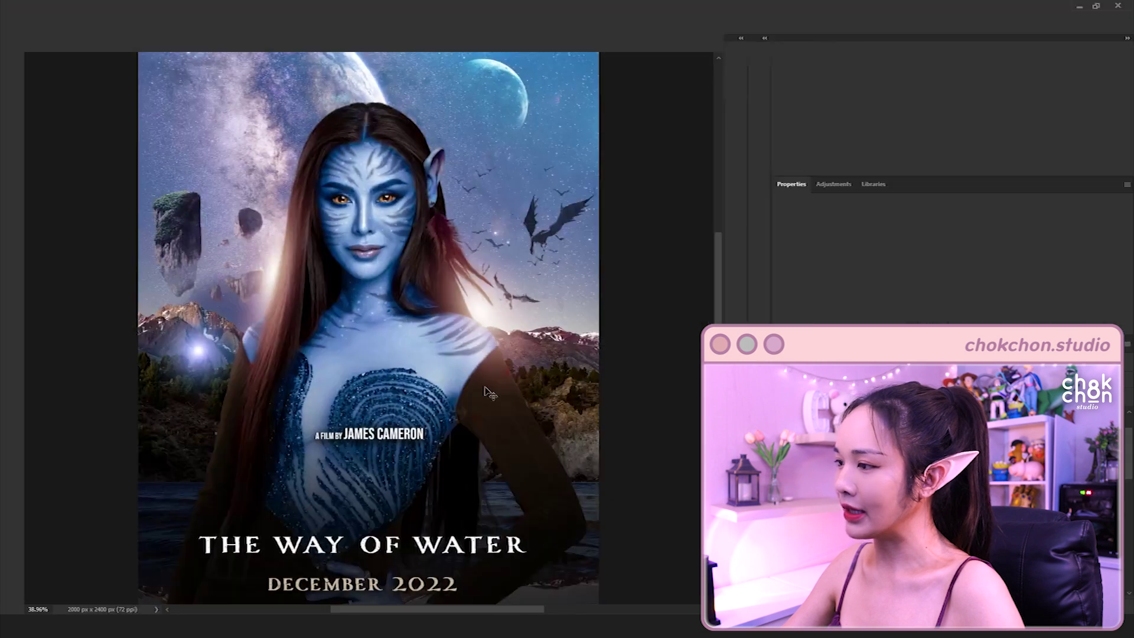
Paste the AVATAR logo as a Smart Object above THE WAY OF WATER, enable Auto-Select, and bring up blue.jpg.
key("ctrl+v")
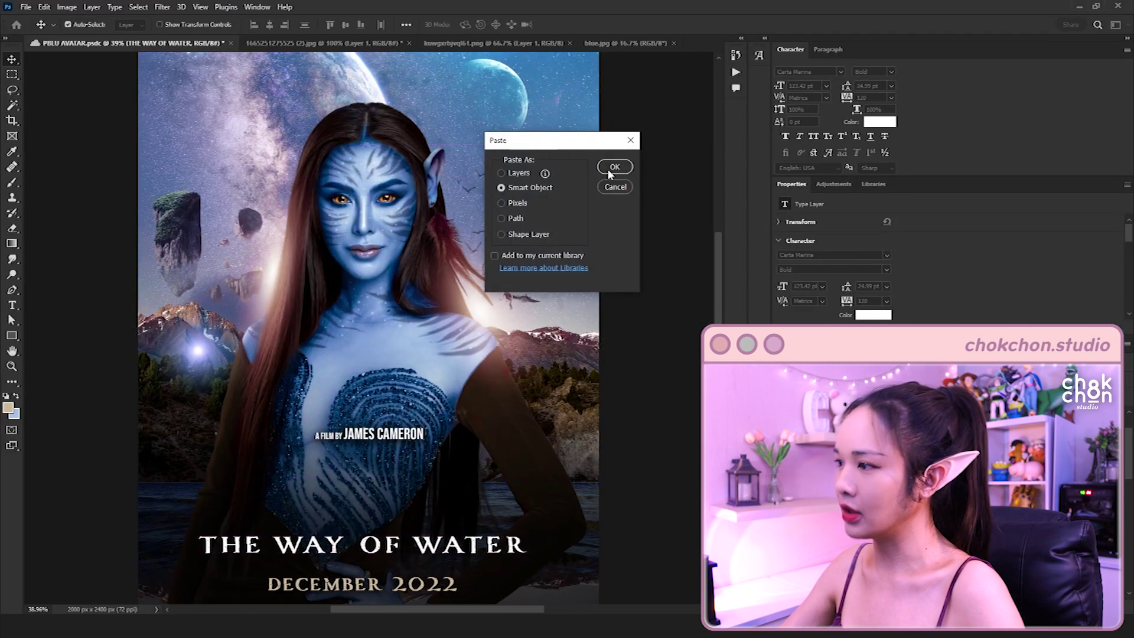
left_click(612, 167)
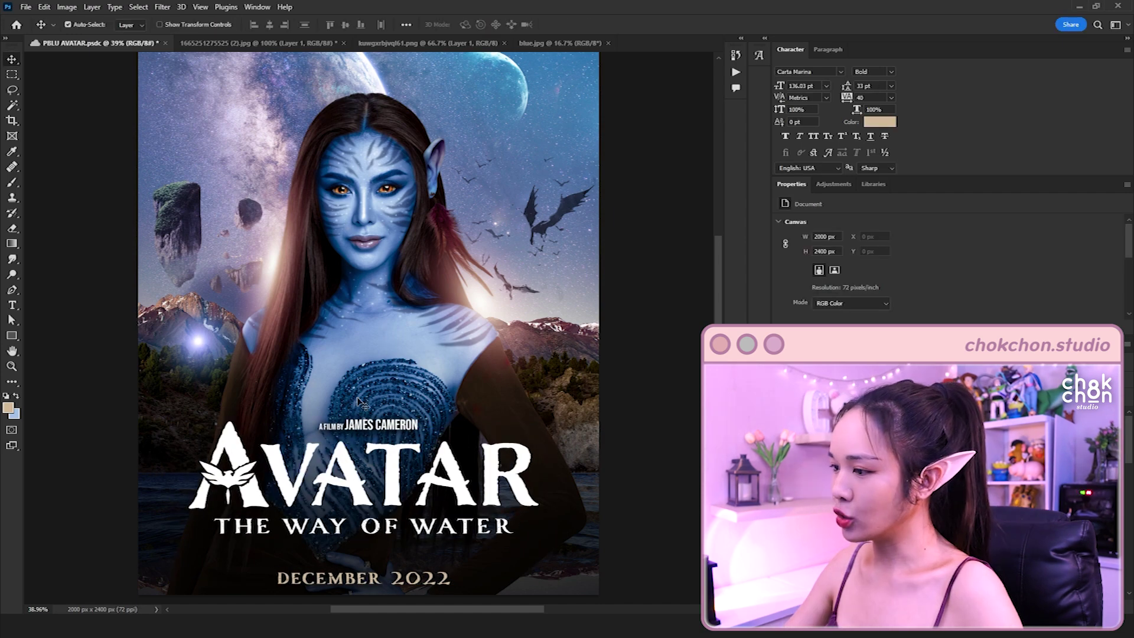
left_click(351, 476)
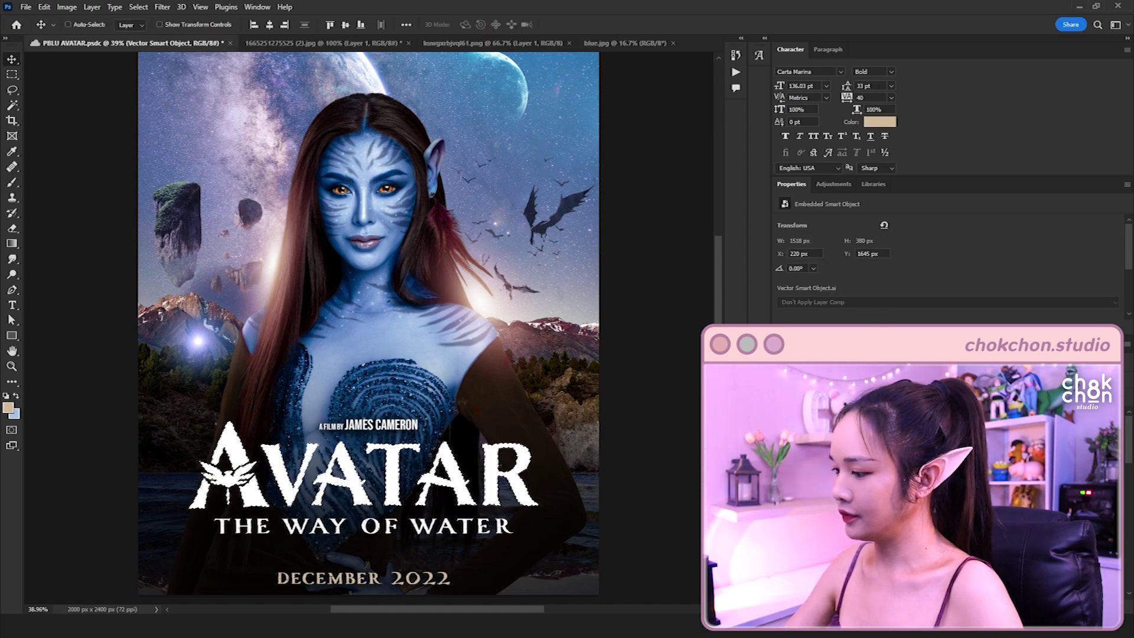
left_click(68, 24)
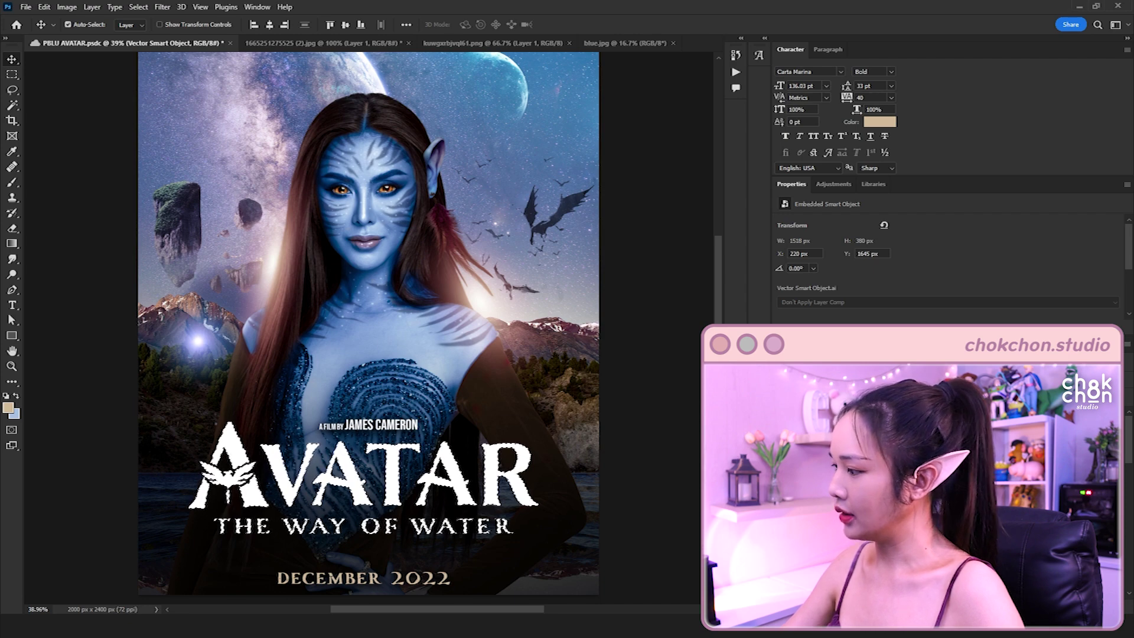
left_click(603, 44)
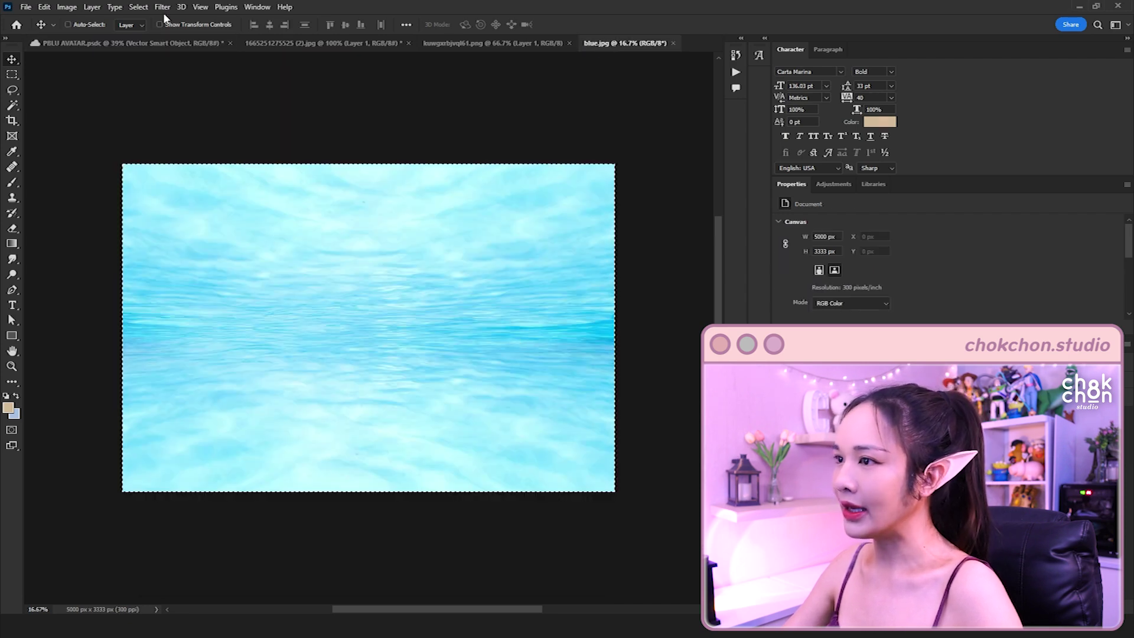
Paste the water texture, clip it to the AVATAR logo, and scale it over the lettering.
left_click(122, 46)
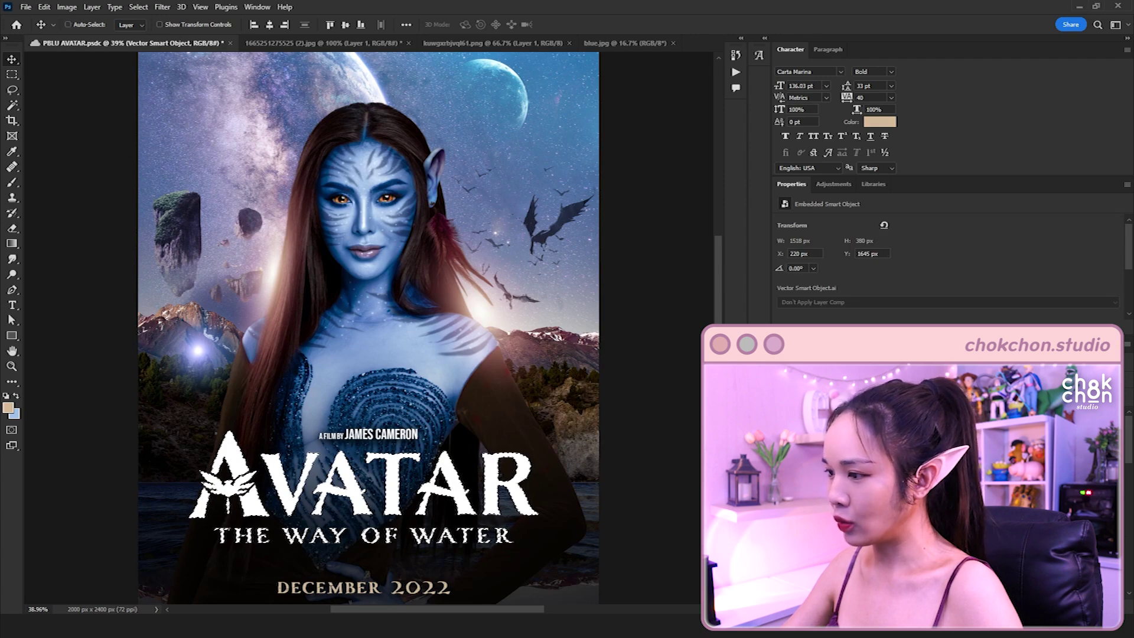
key("ctrl+v")
key("ctrl+alt+g")
key("ctrl+t")
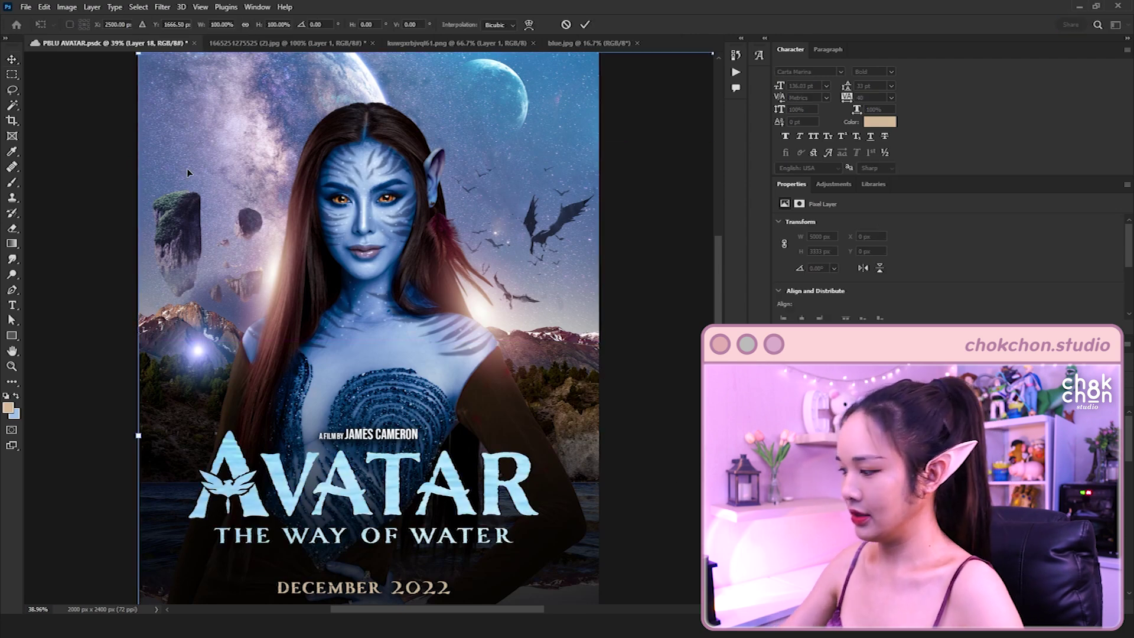
mouse_move(139, 55)
left_mouse_down()
mouse_move(158, 323)
mouse_move(85, 227)
left_mouse_up()
left_click_drag(84, 182, 316, 338)
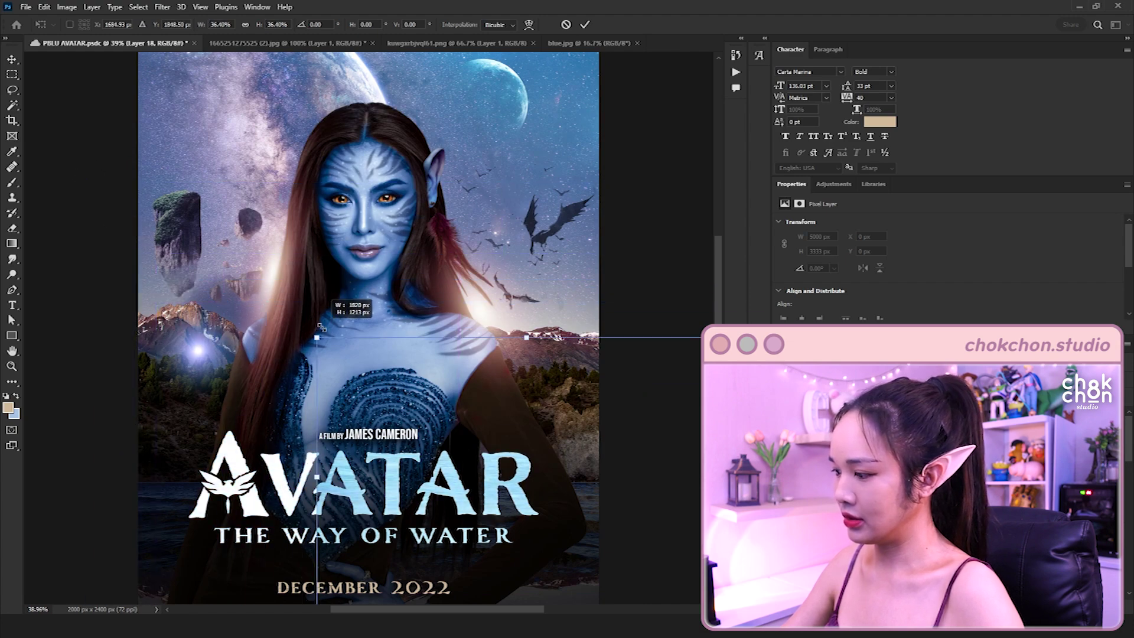
left_click_drag(537, 451, 389, 421)
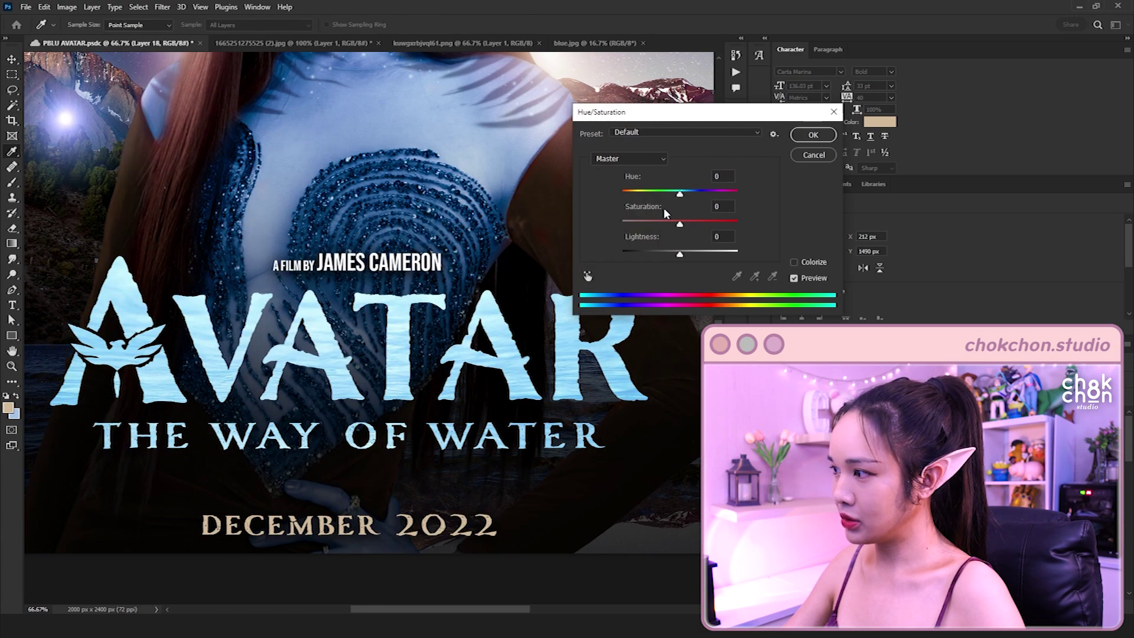
Raise the water texture's saturation with Hue/Saturation and nudge the title under AVATAR.
mouse_move(680, 226)
left_mouse_down()
mouse_move(697, 225)
mouse_move(687, 194)
left_mouse_up()
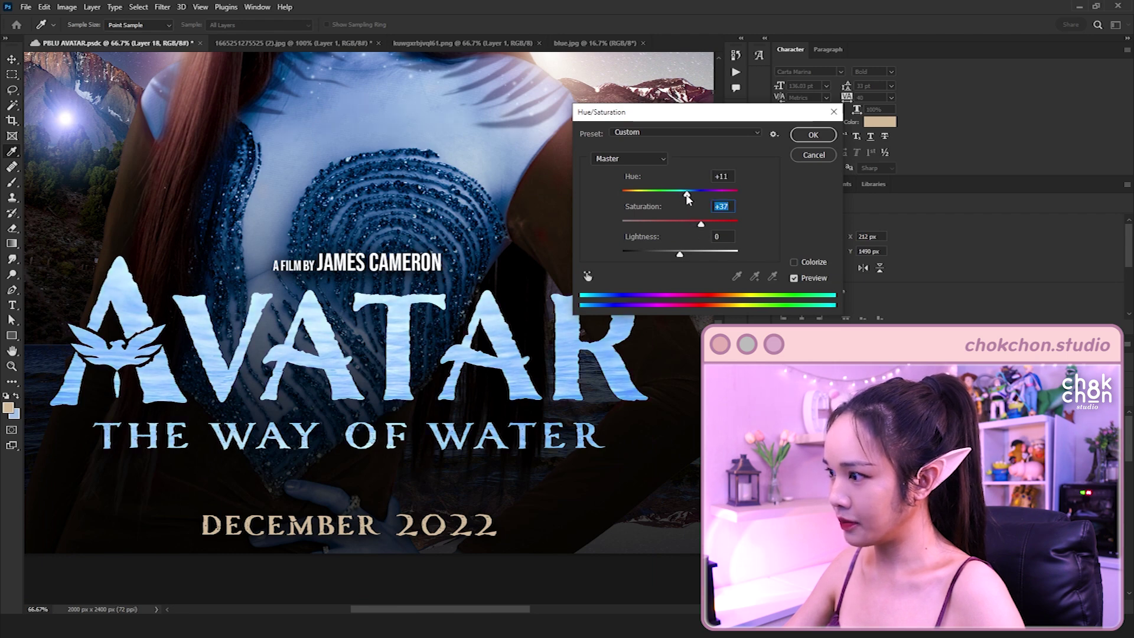
left_click(811, 135)
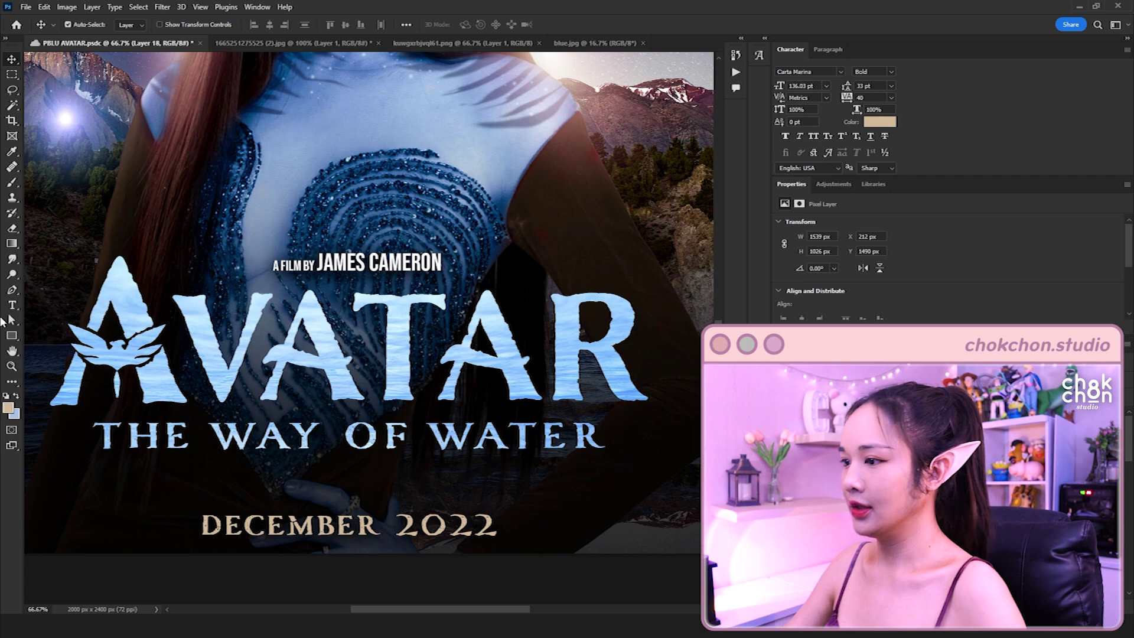
key("ctrl+0")
left_click_drag(233, 487, 232, 451)
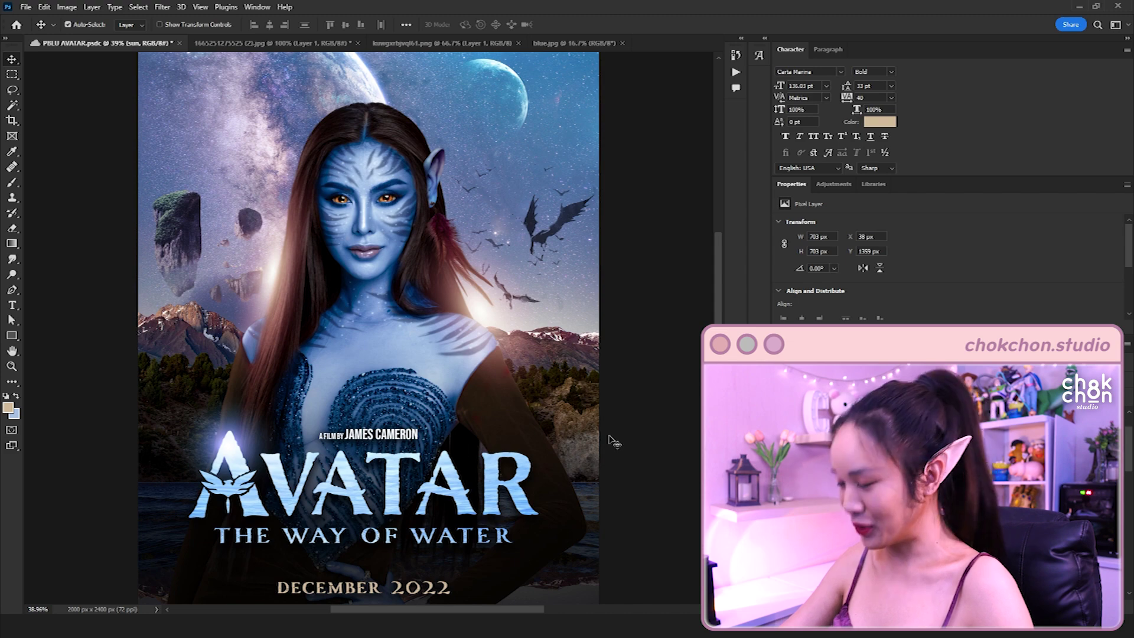
Paste the studio watermark as a Smart Object into the poster's top-right corner.
key("ctrl+v")
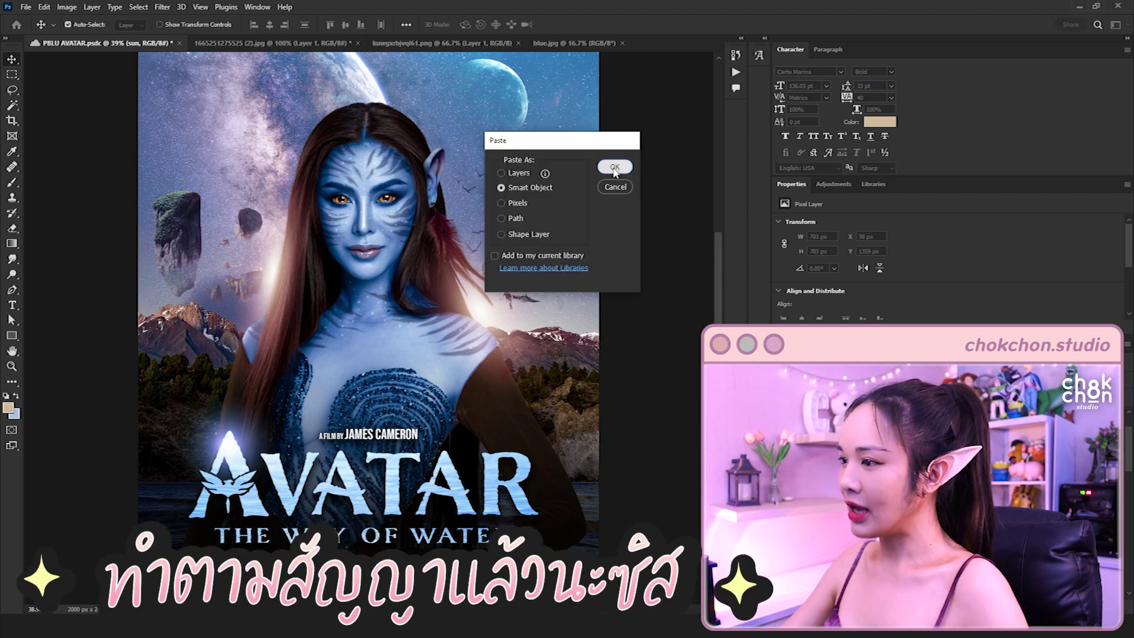
key("Return")
left_click_drag(378, 324, 550, 87)
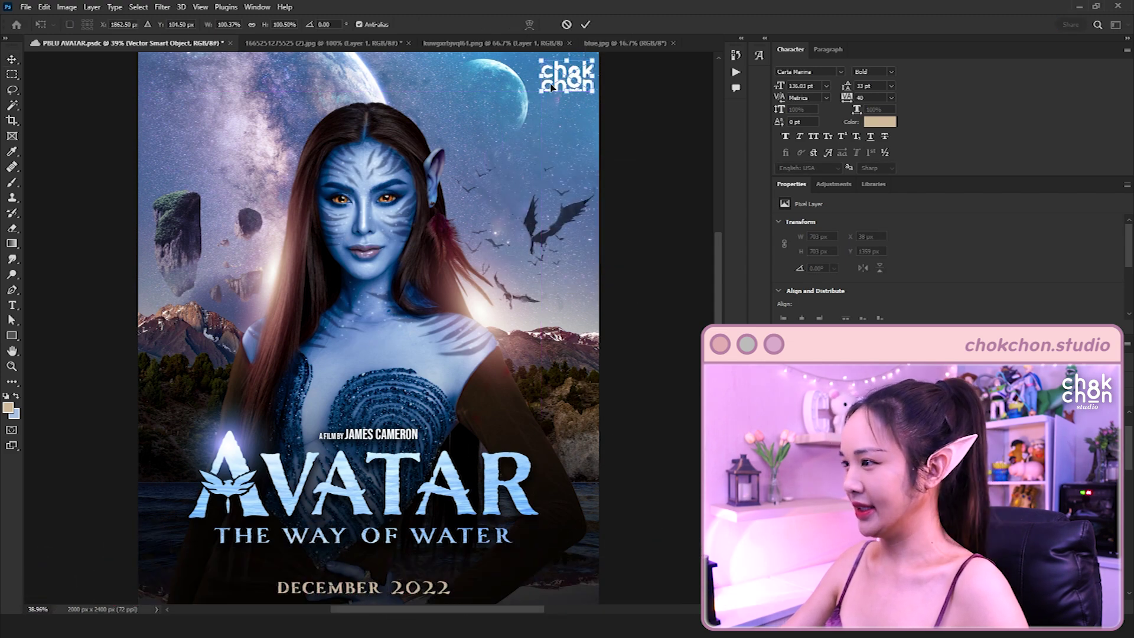